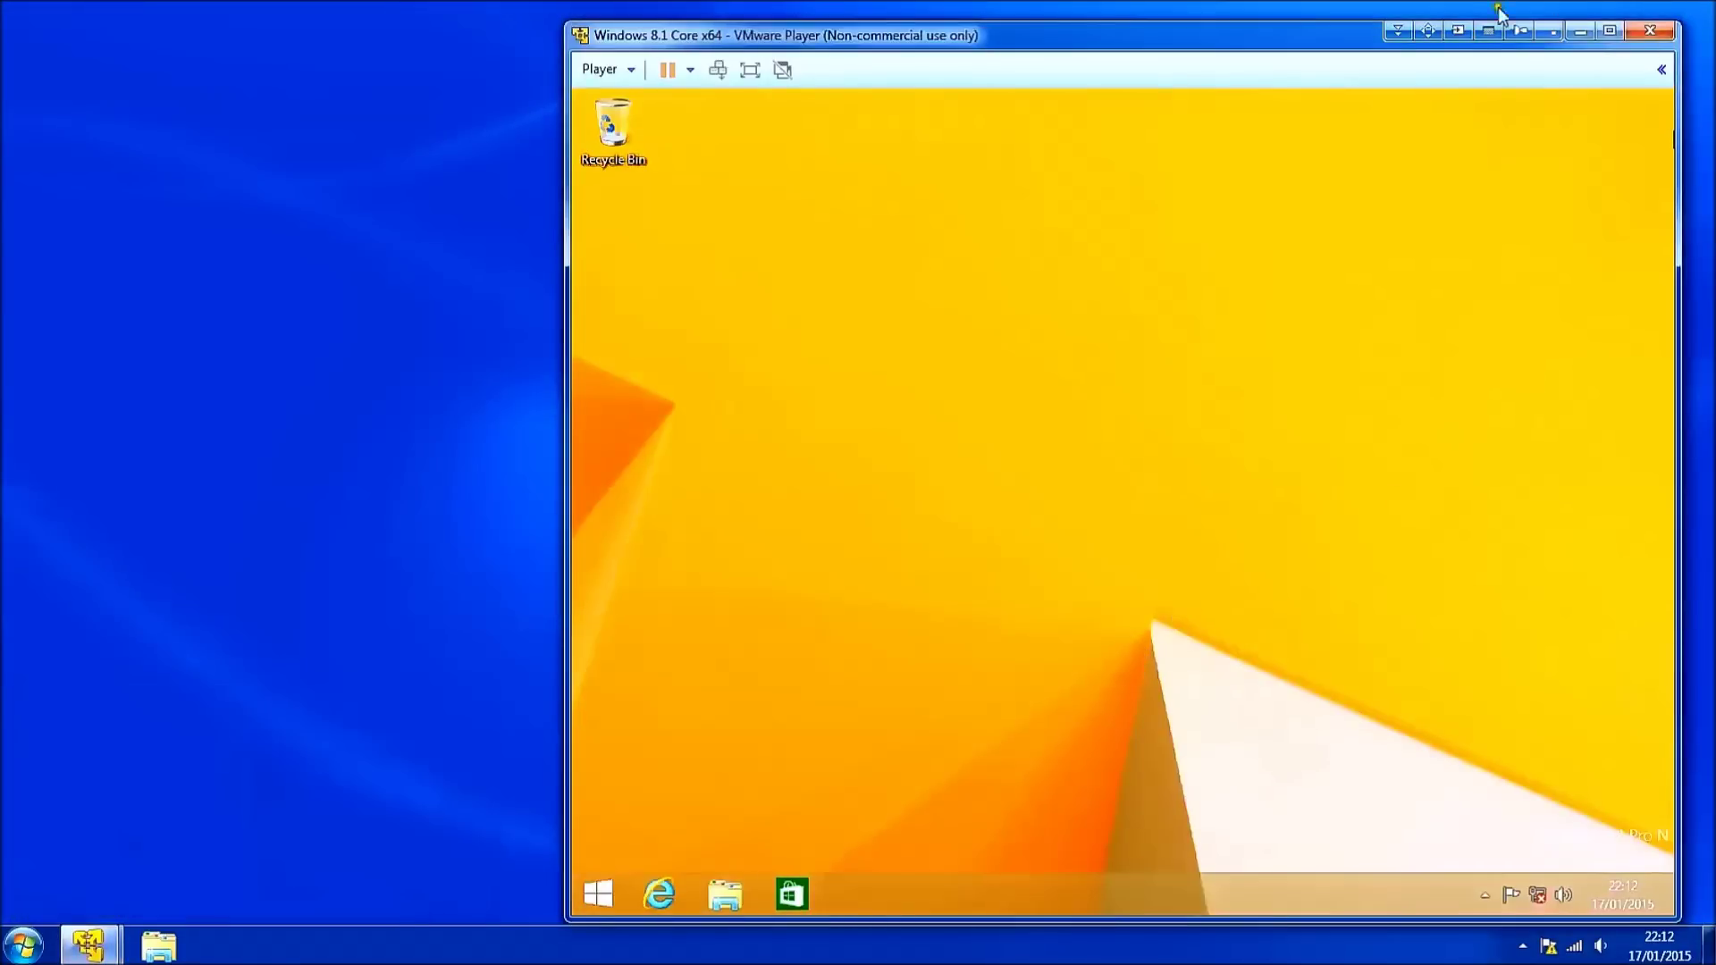
# Move the Windows 8.1 Core x64 VMware Player window from the right side of the screen to the left.
pyautogui.moveTo(1071, 40); pyautogui.dragTo(672, 32)
# Open Device Manager from the Start quick menu and expand Network adapters and Display adapters.
pyautogui.rightClick(223, 894)
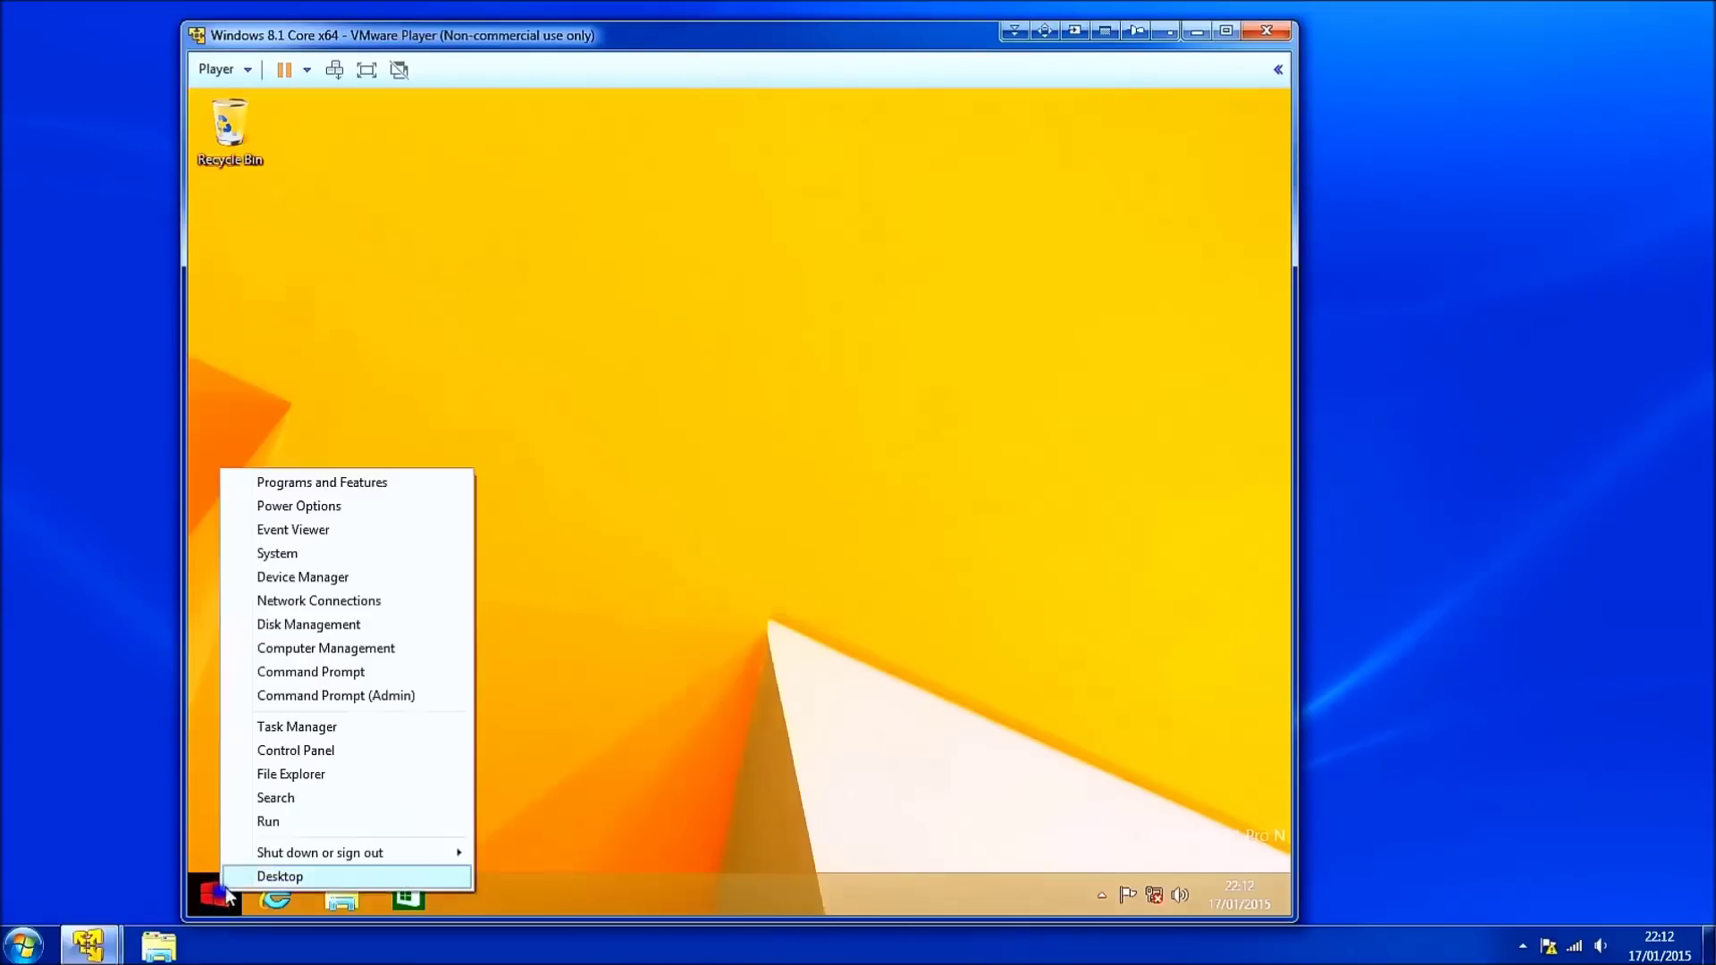
pyautogui.click(344, 581)
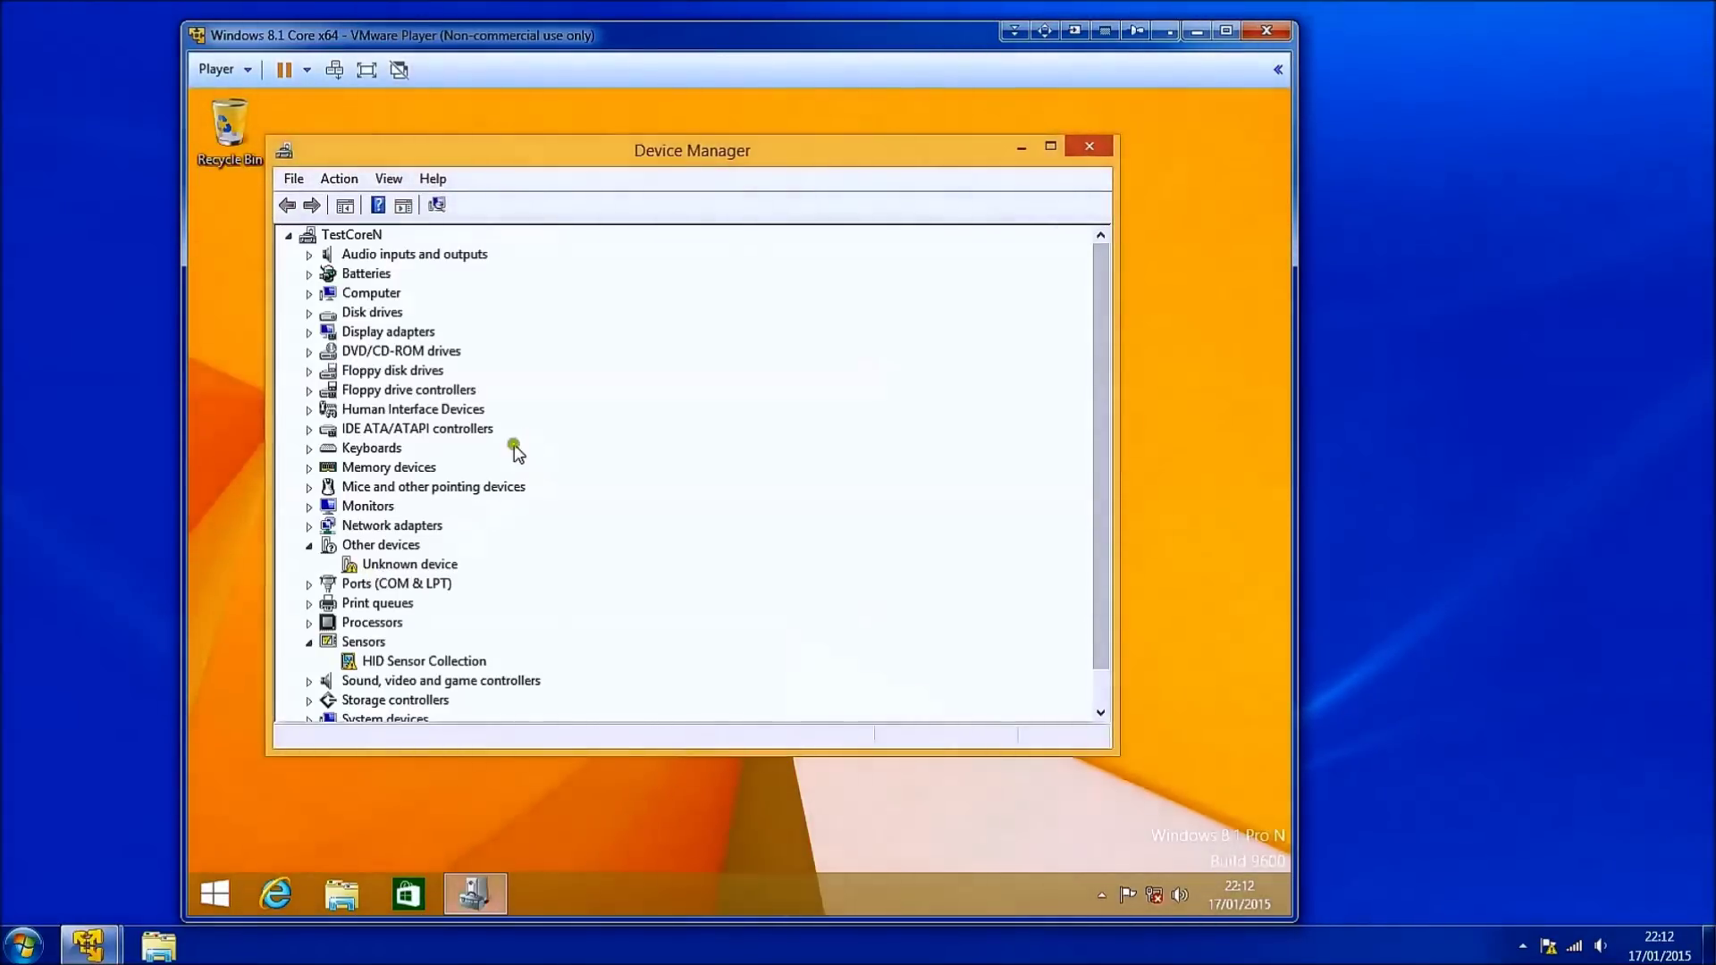
pyautogui.click(312, 528)
pyautogui.scroll(-1, 435, 564)
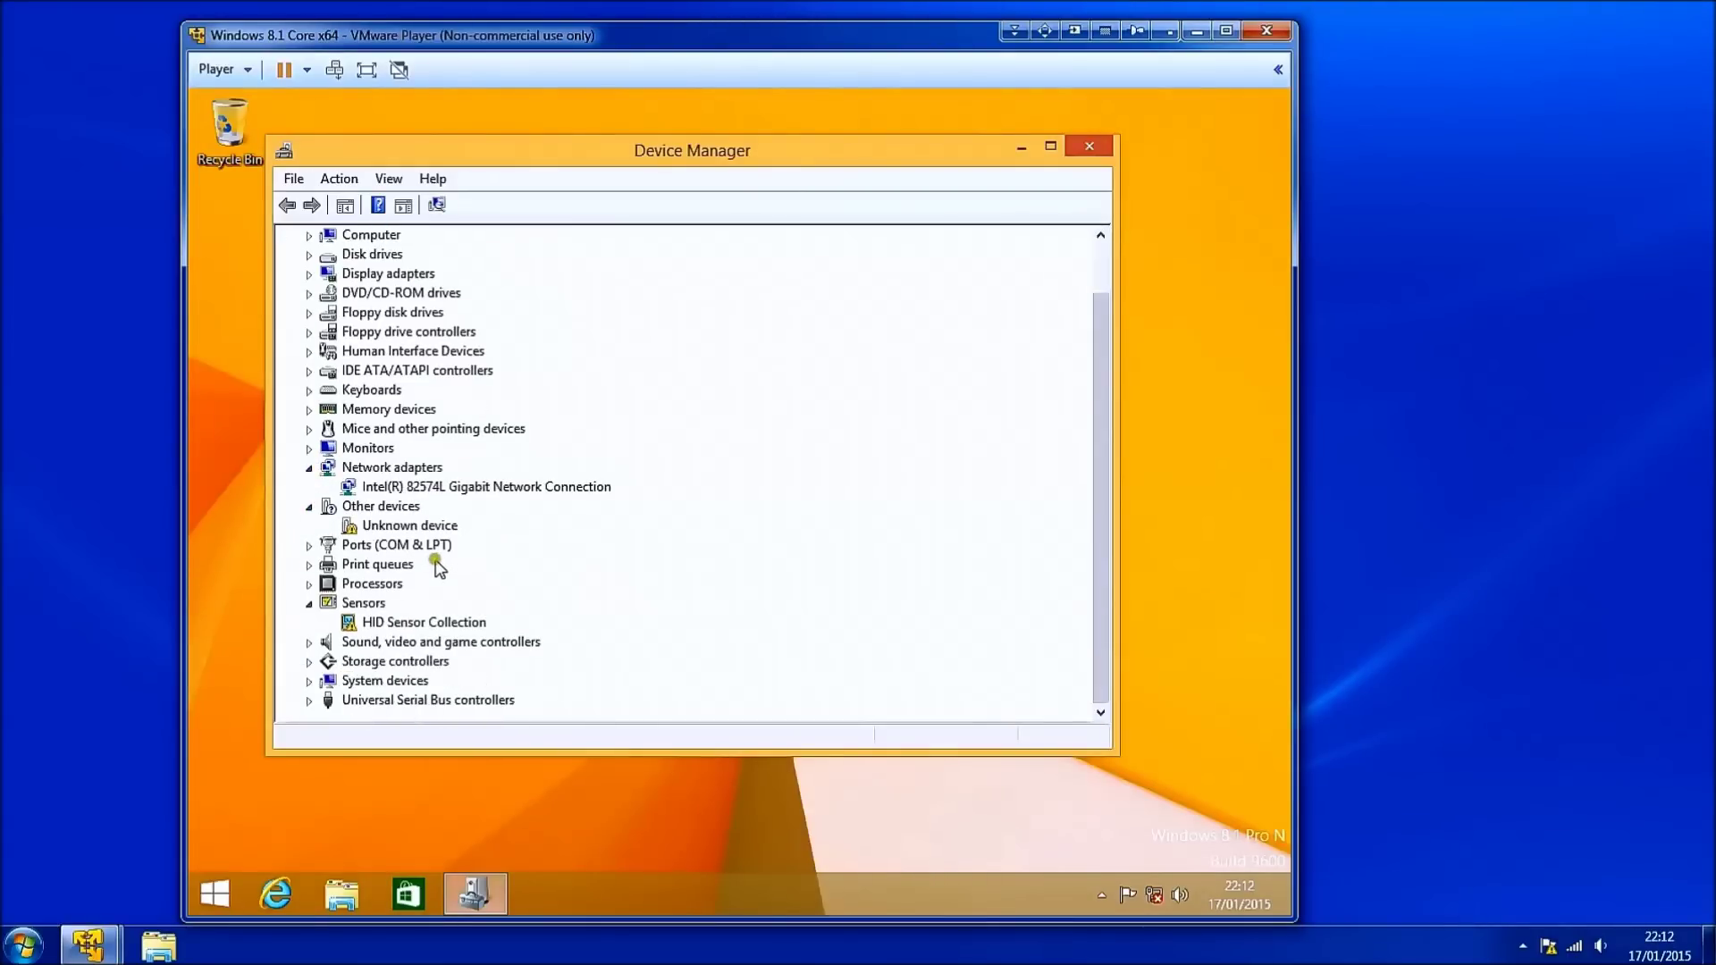
pyautogui.scroll(2, 403, 537)
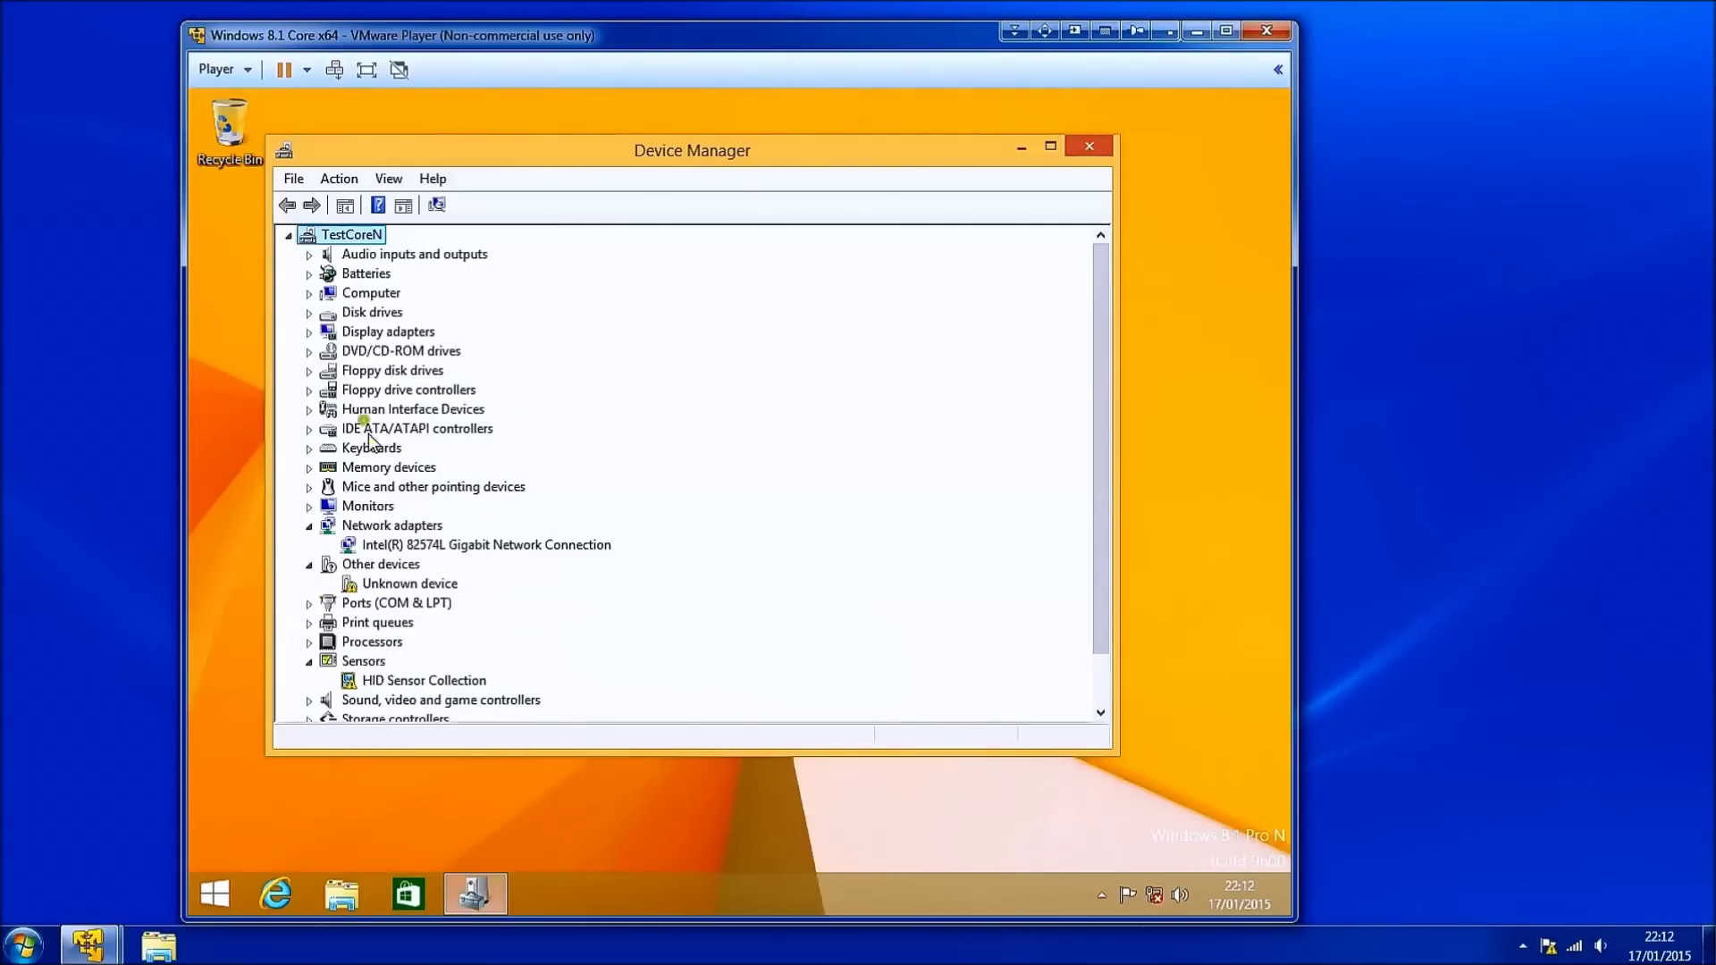
pyautogui.click(308, 333)
pyautogui.scroll(-2, 451, 487)
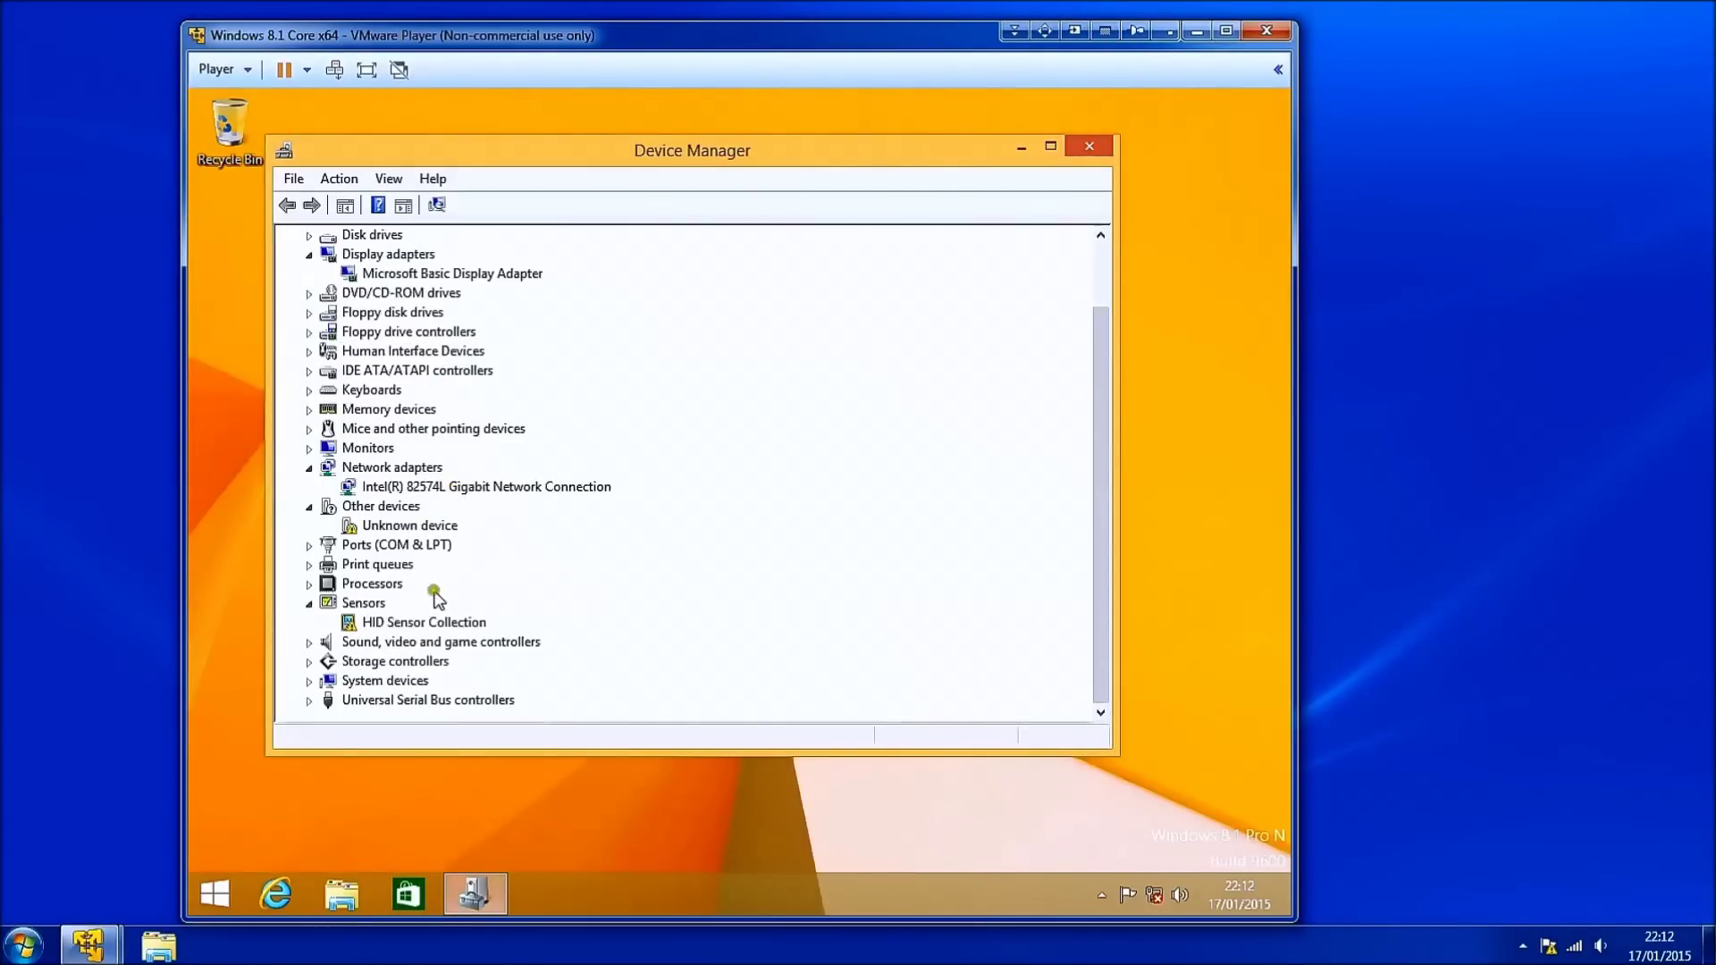
# Copy all four Hardware IDs from the HID Sensor Collection's Details tab.
pyautogui.rightClick(387, 629)
pyautogui.click(453, 744)
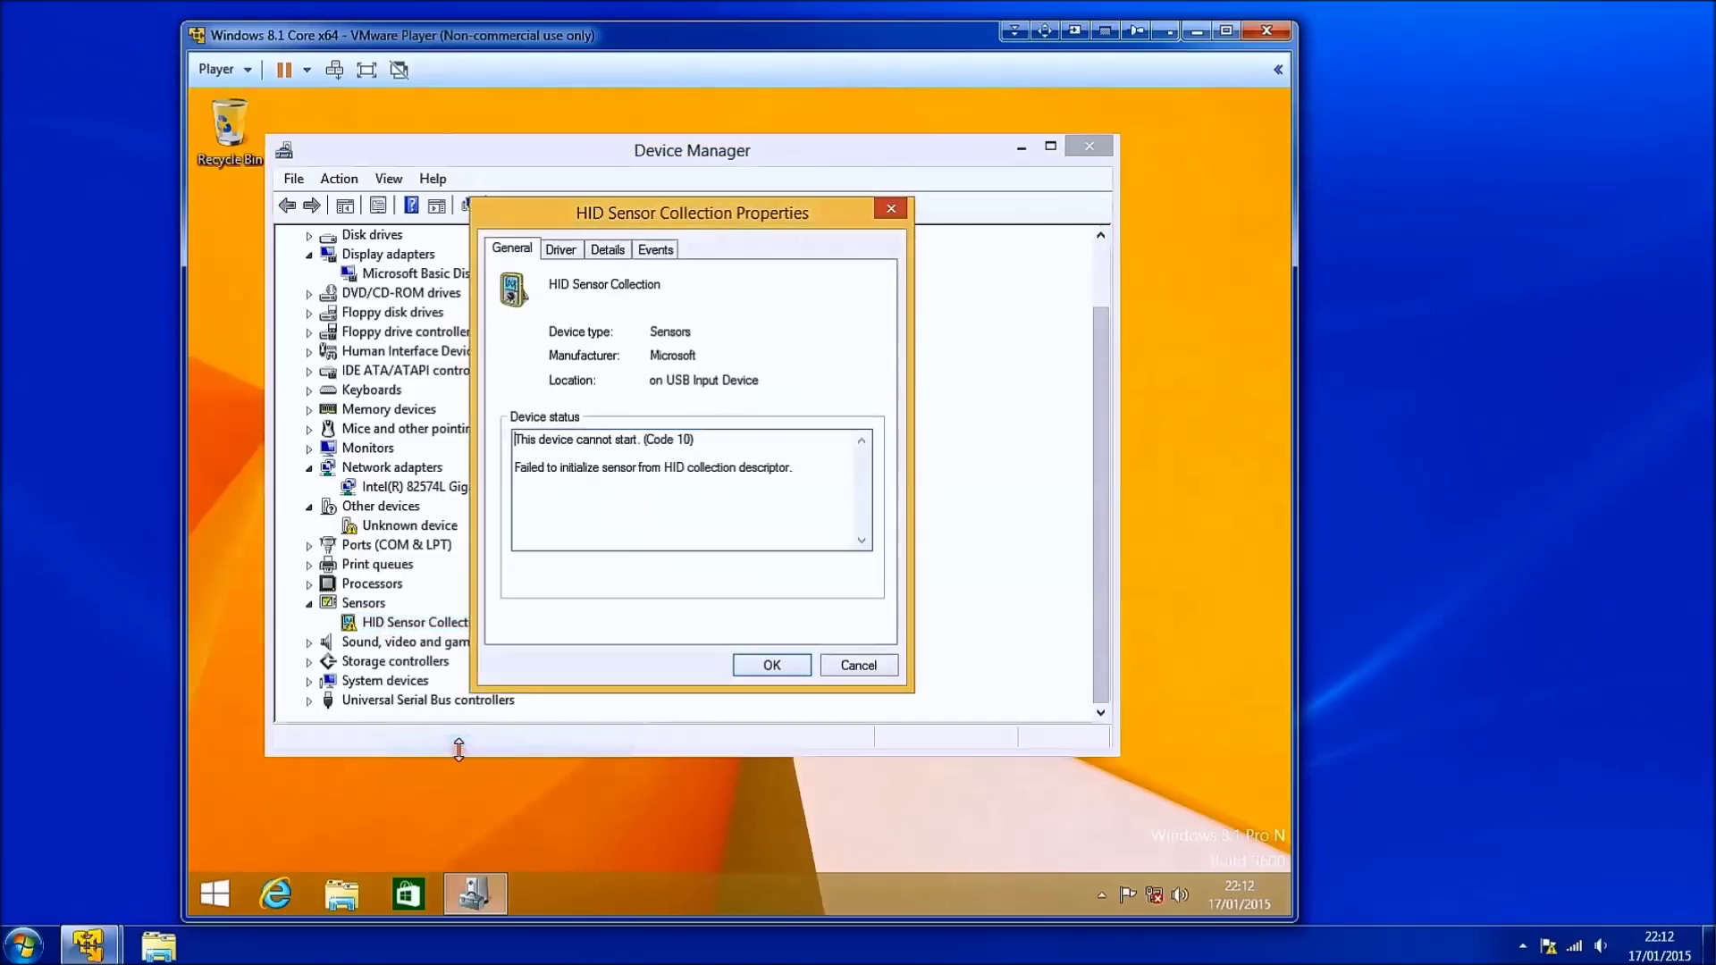
pyautogui.click(601, 249)
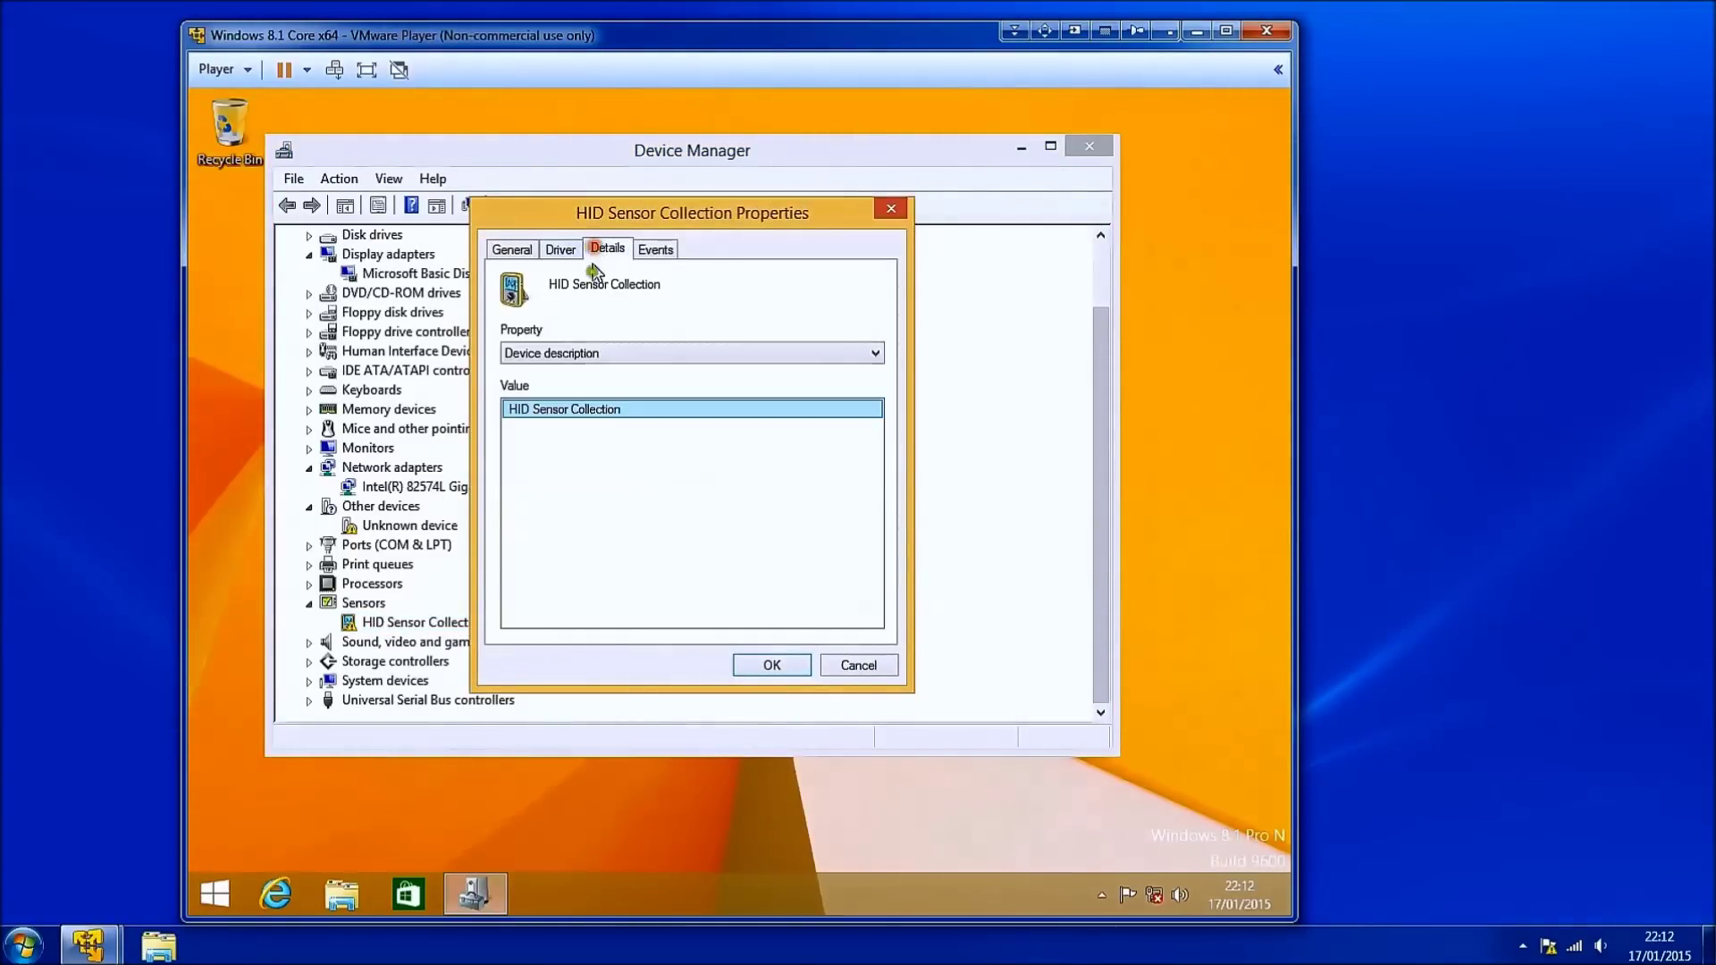
pyautogui.click(581, 353)
pyautogui.click(585, 402)
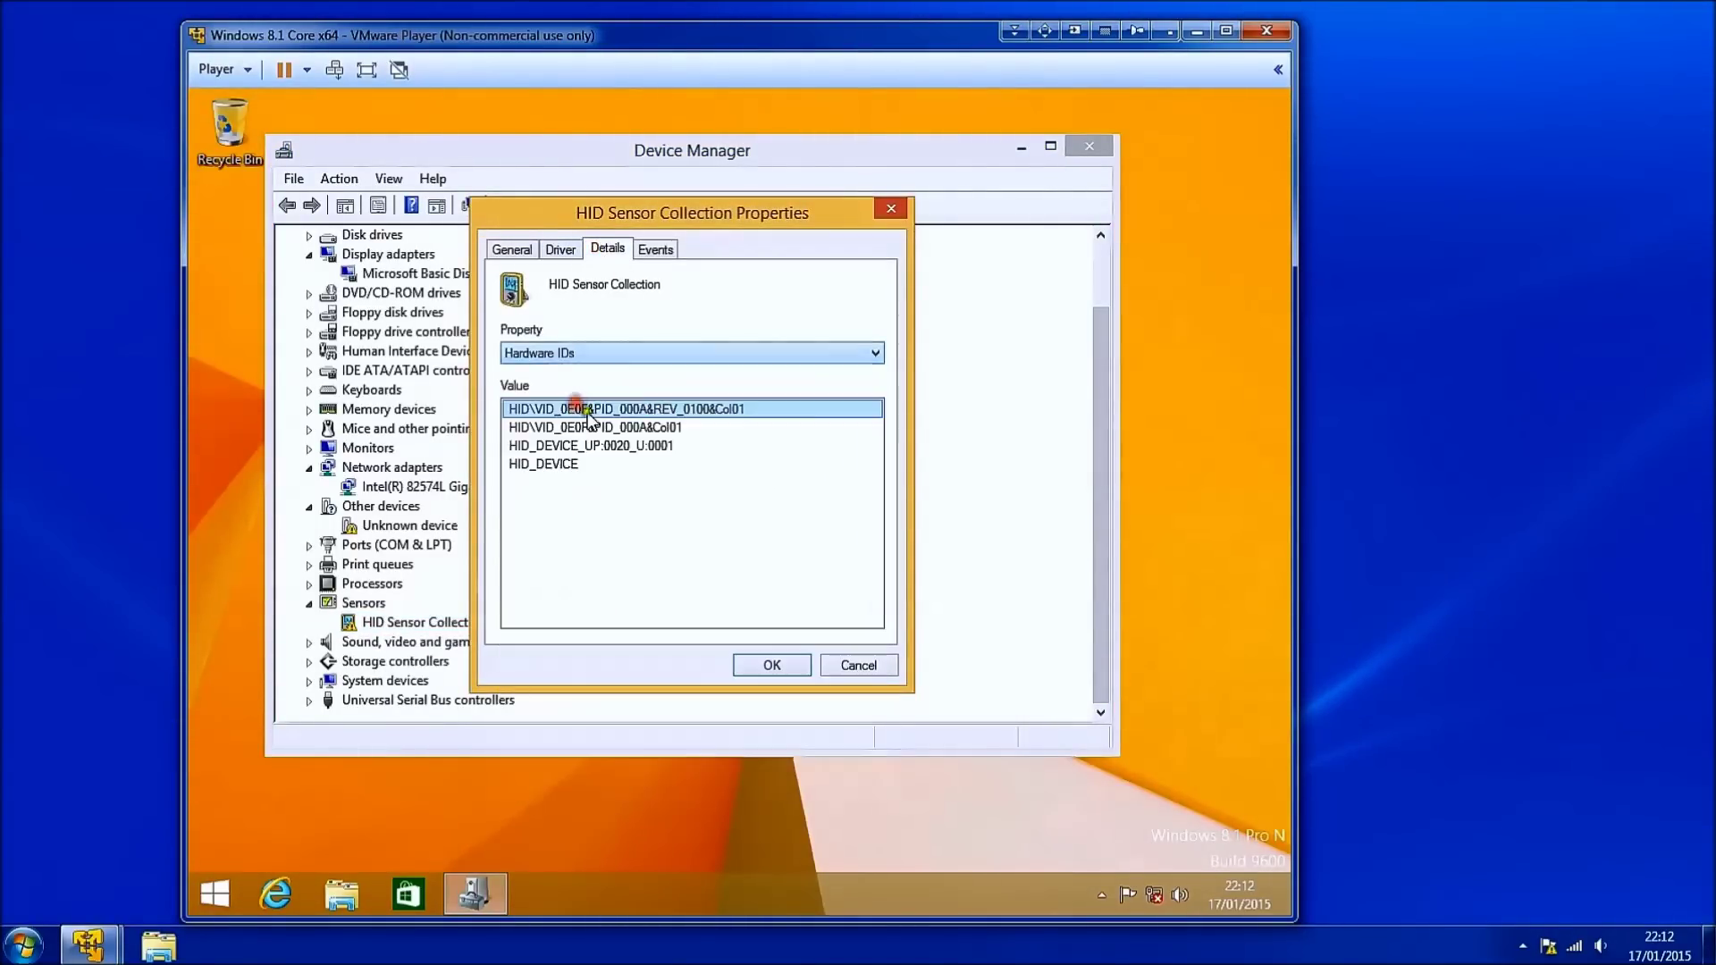
pyautogui.rightClick(636, 415)
pyautogui.click(688, 461)
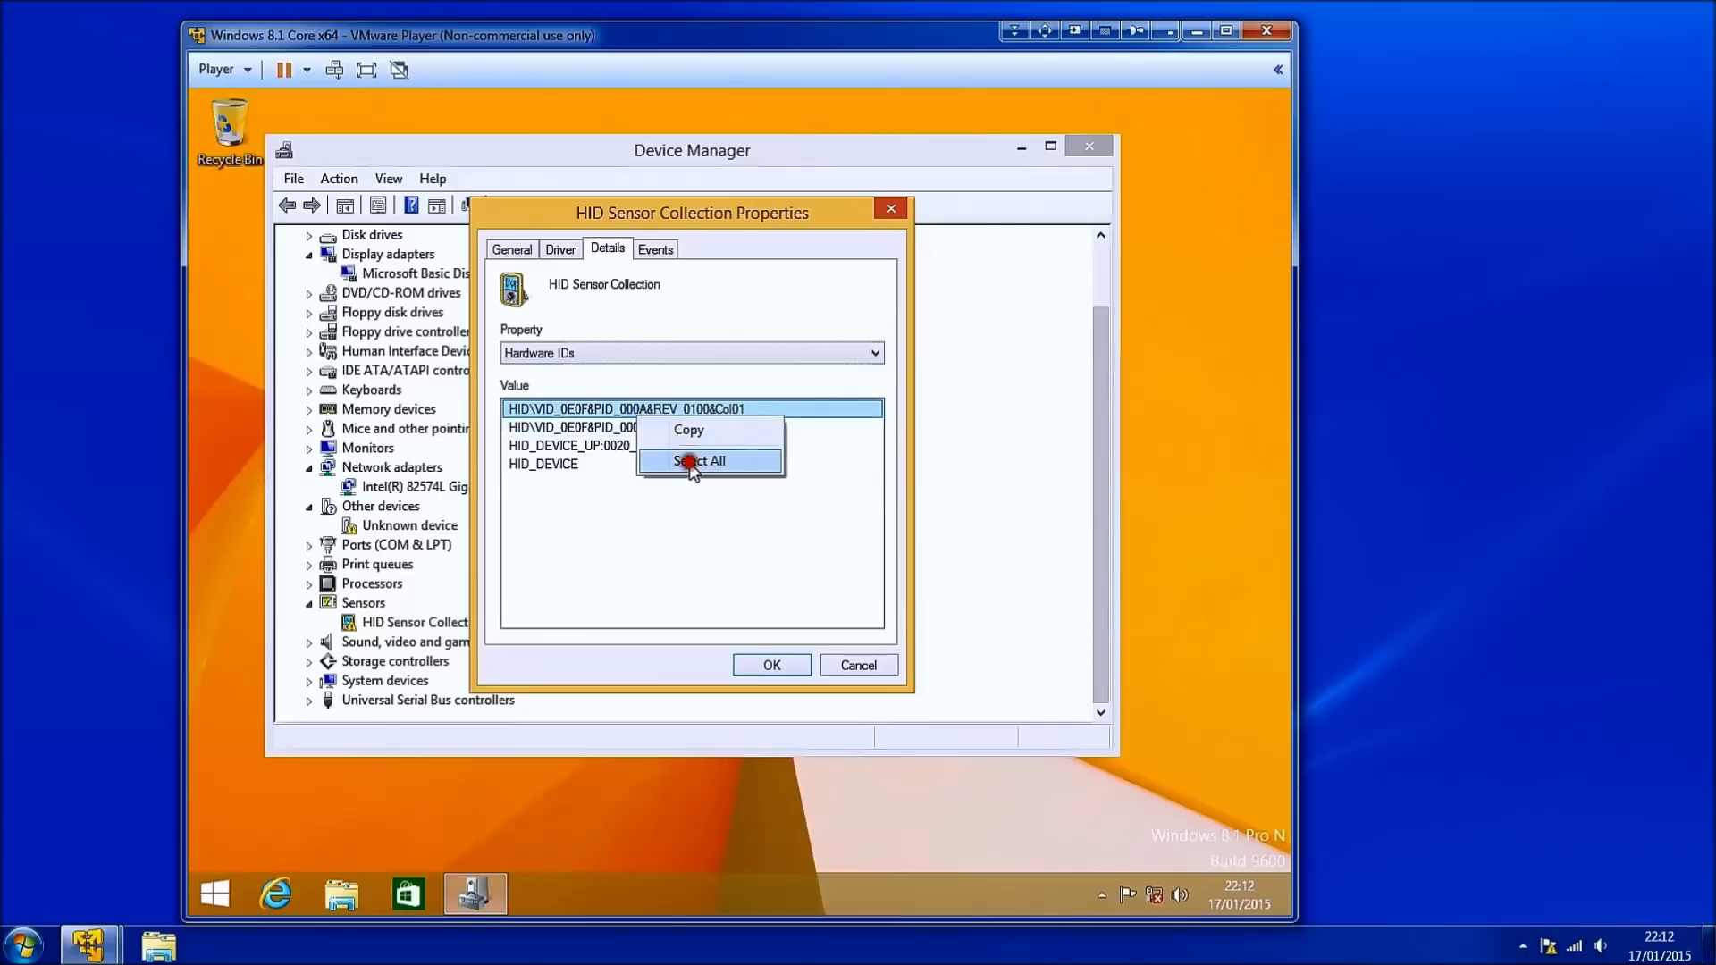
pyautogui.rightClick(677, 432)
pyautogui.click(742, 447)
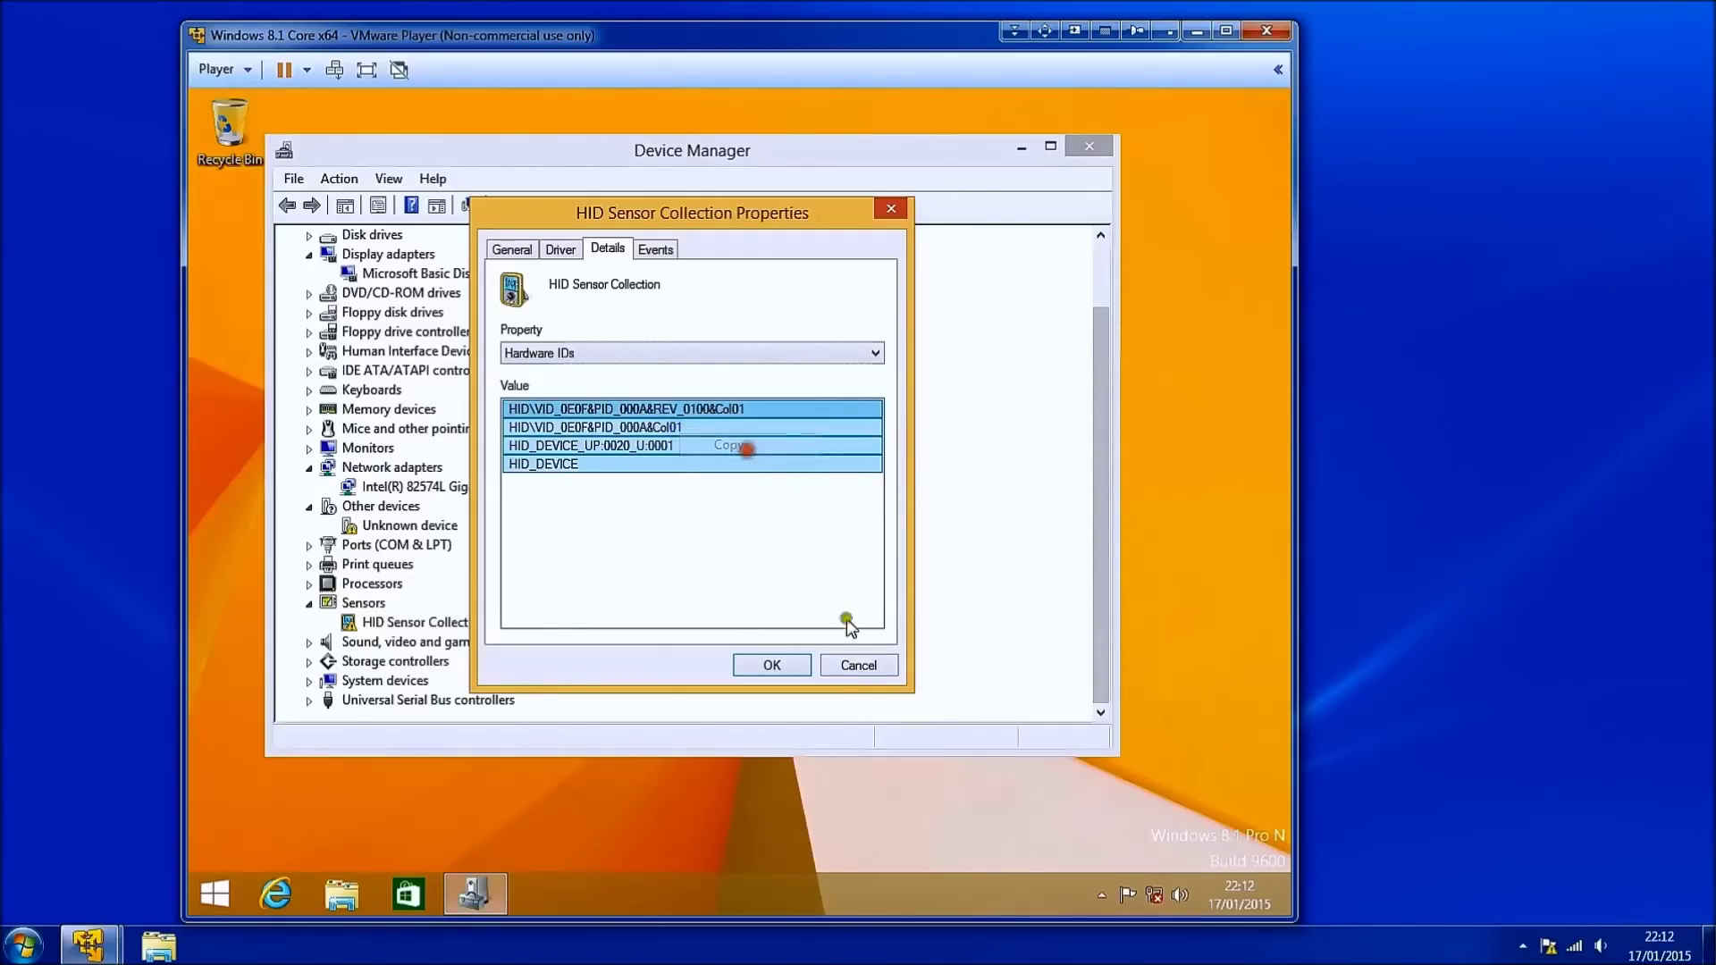
# Close the HID properties, then copy all four Hardware IDs of the Unknown device.
pyautogui.click(772, 665)
pyautogui.click(438, 526)
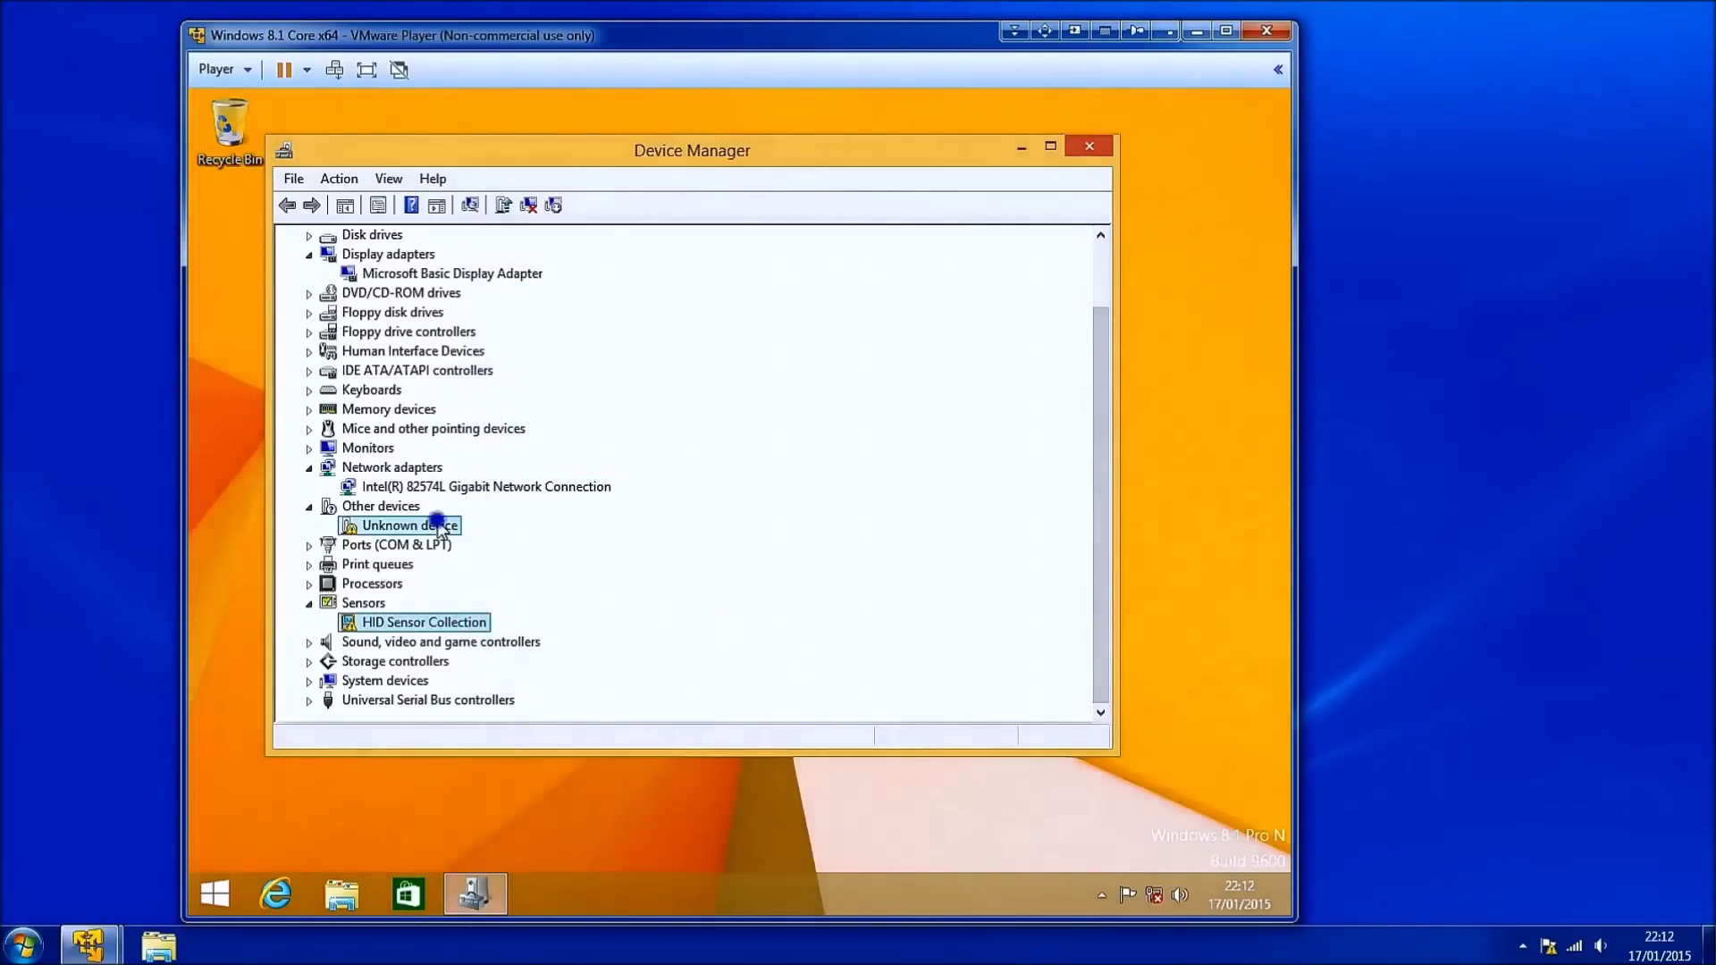
pyautogui.rightClick(438, 526)
pyautogui.click(507, 650)
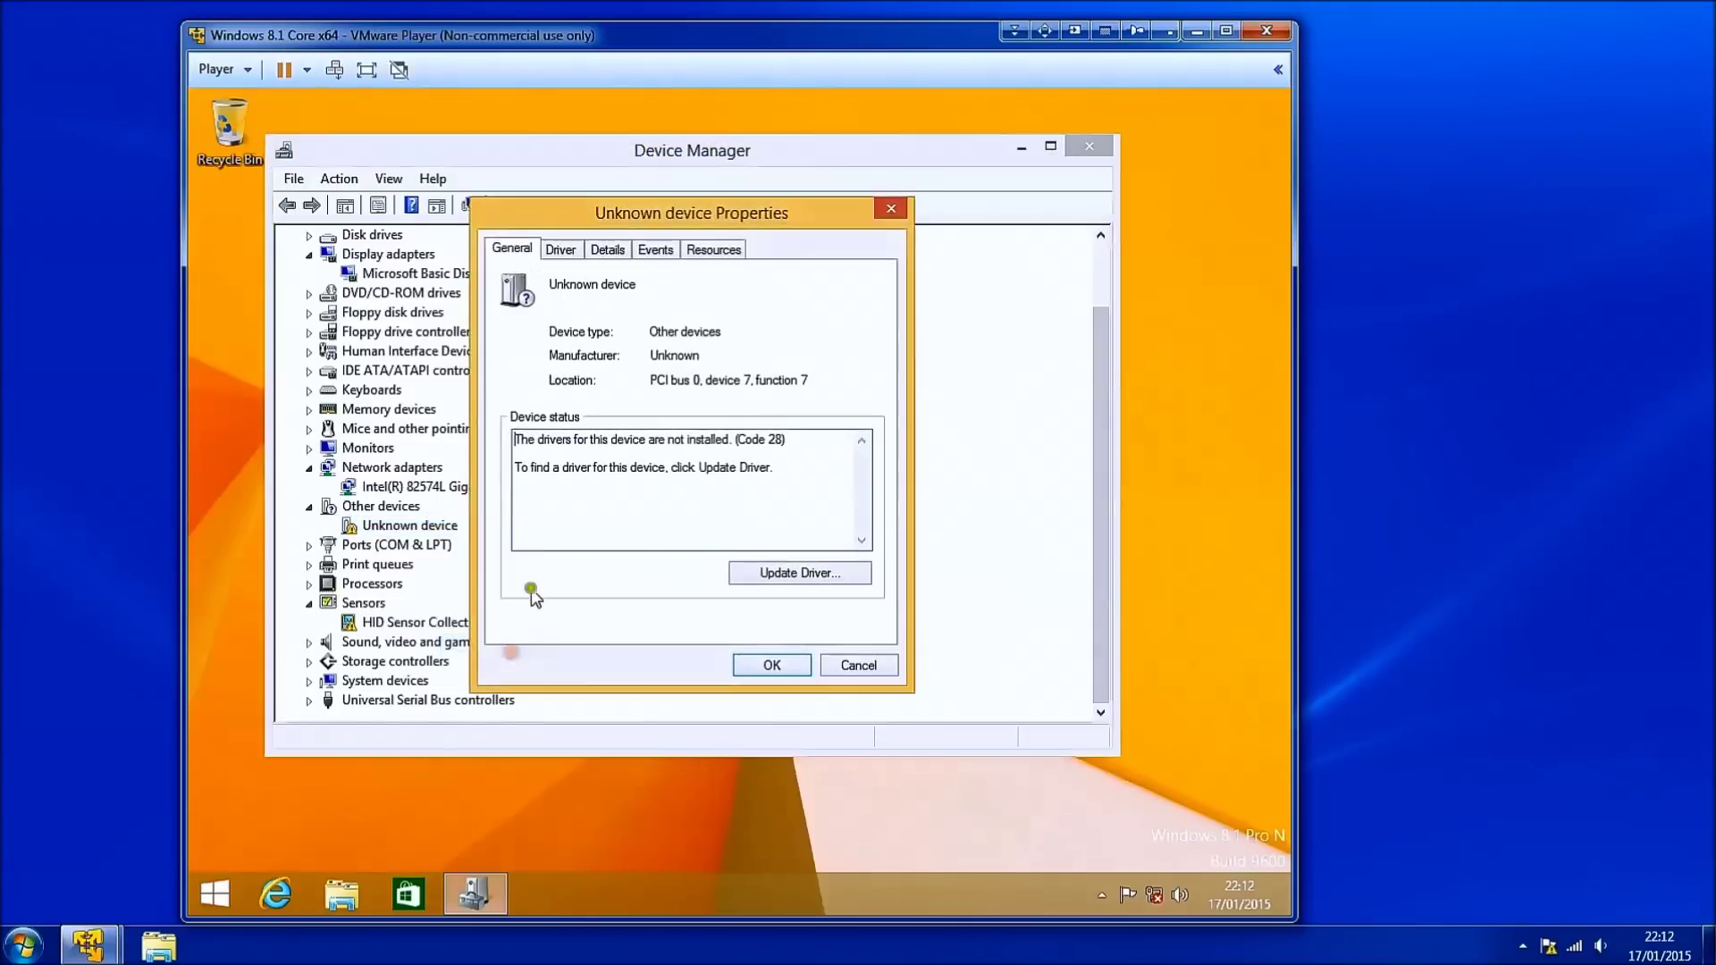
pyautogui.click(609, 250)
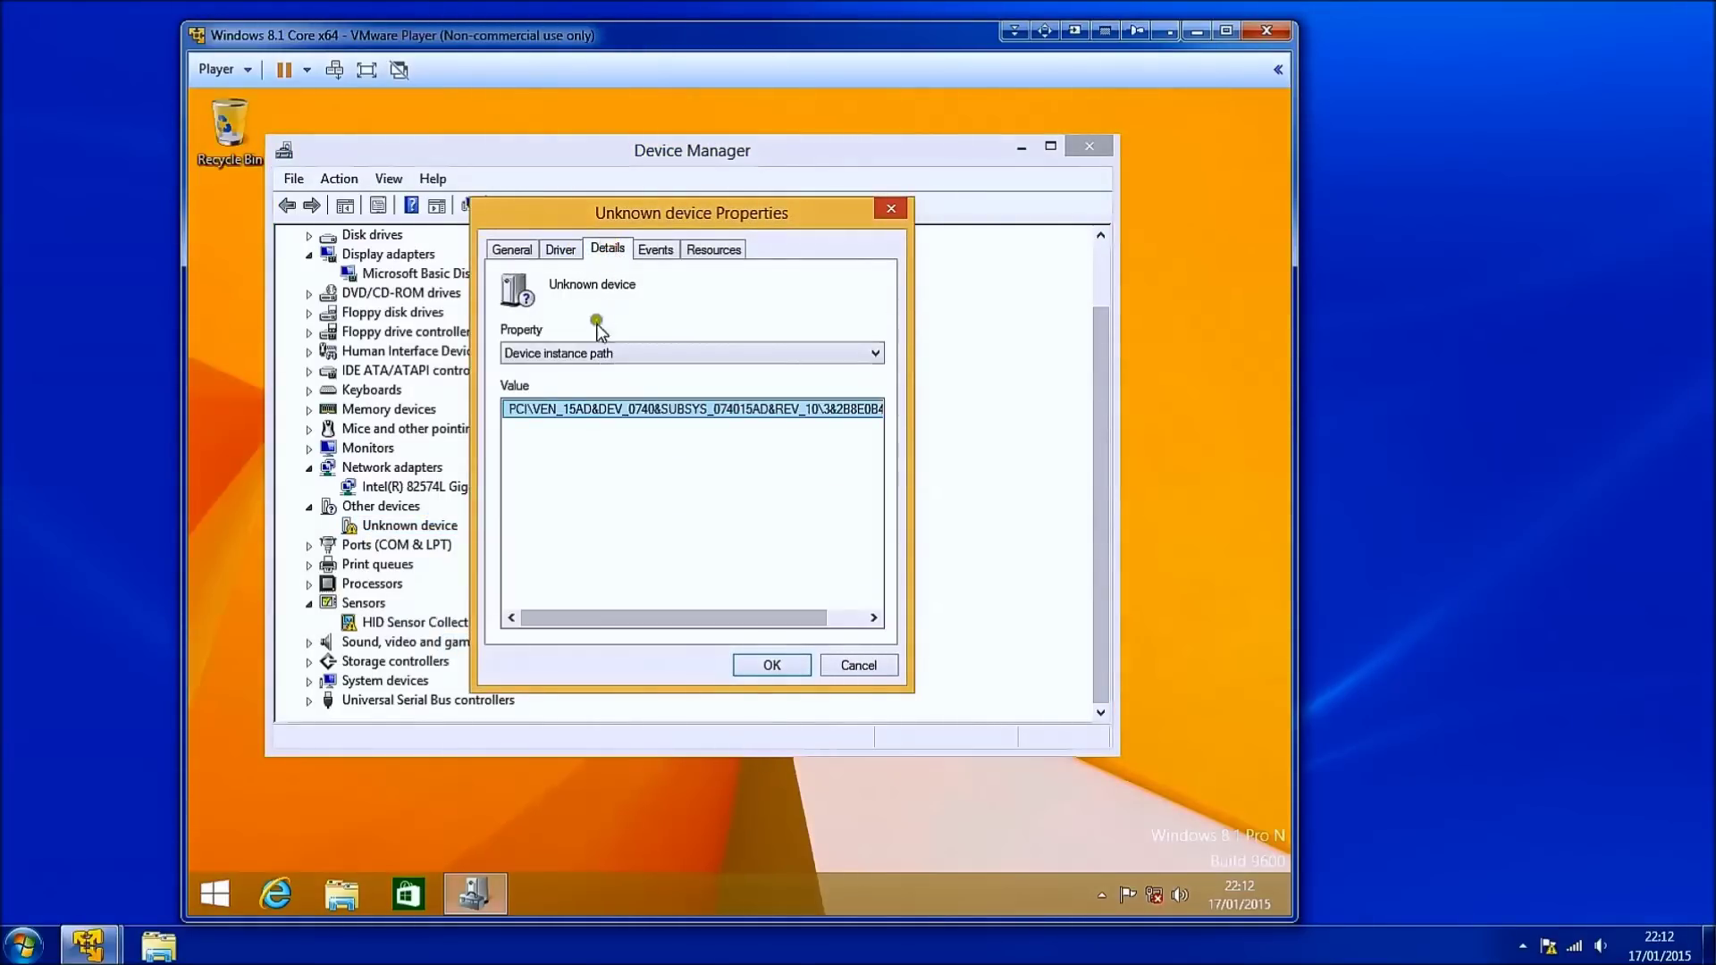
pyautogui.click(590, 353)
pyautogui.click(588, 382)
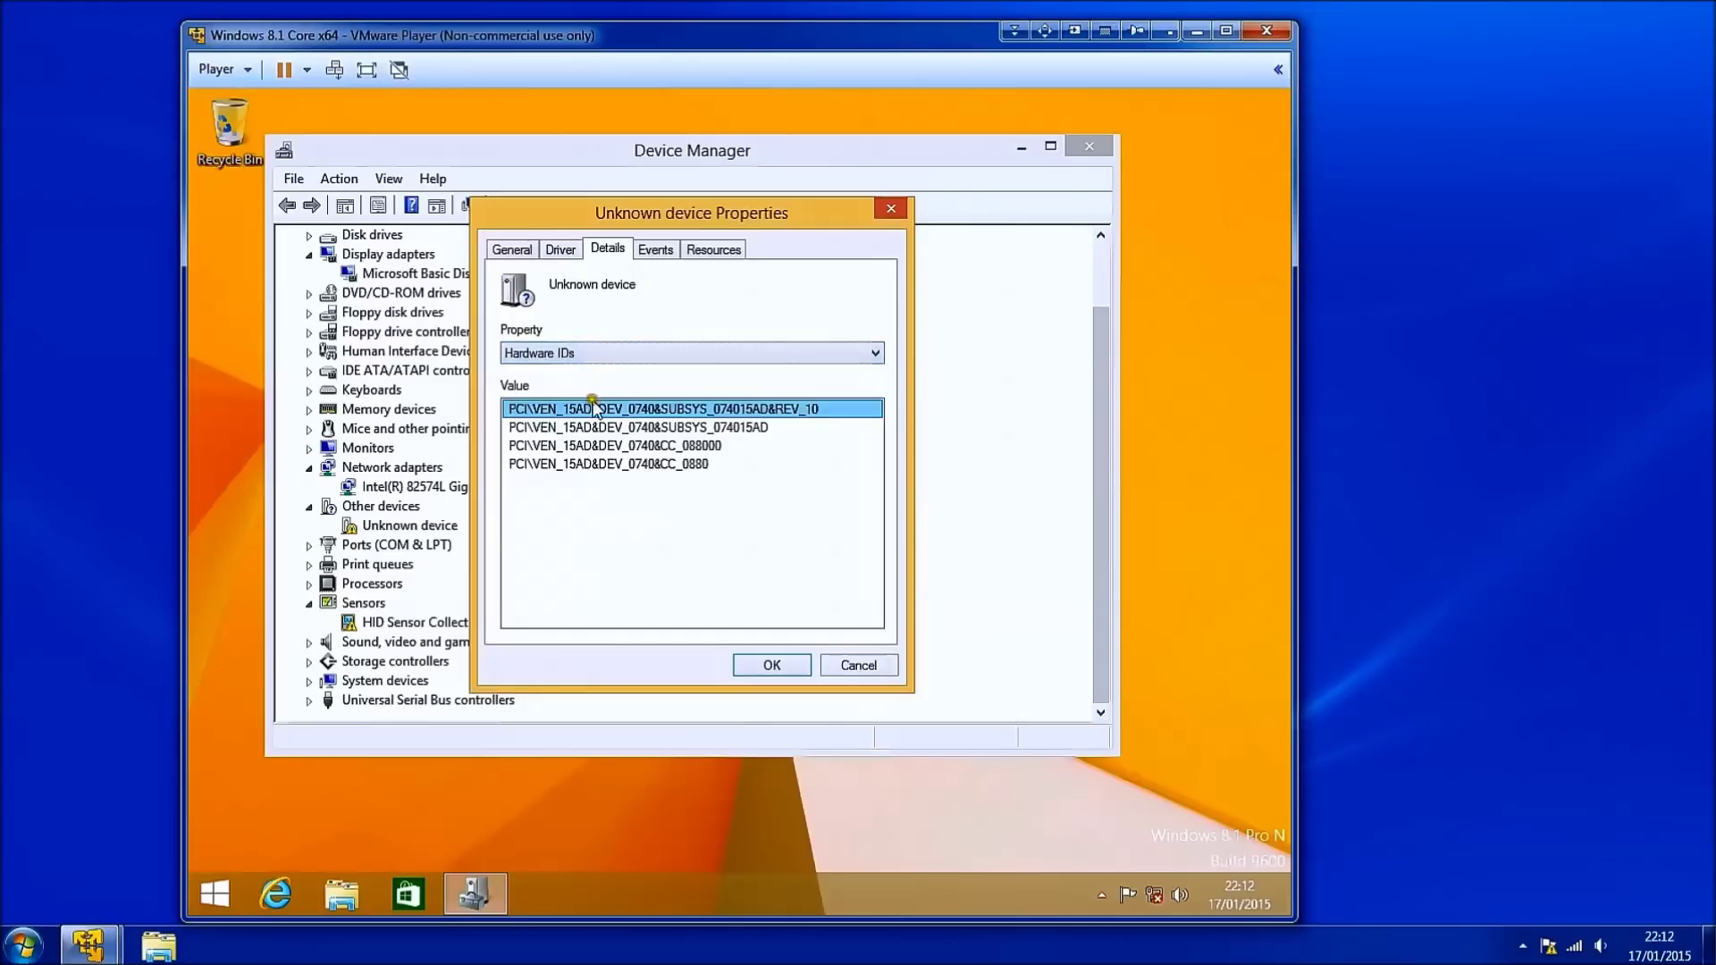
pyautogui.rightClick(595, 409)
pyautogui.click(653, 459)
pyautogui.rightClick(667, 418)
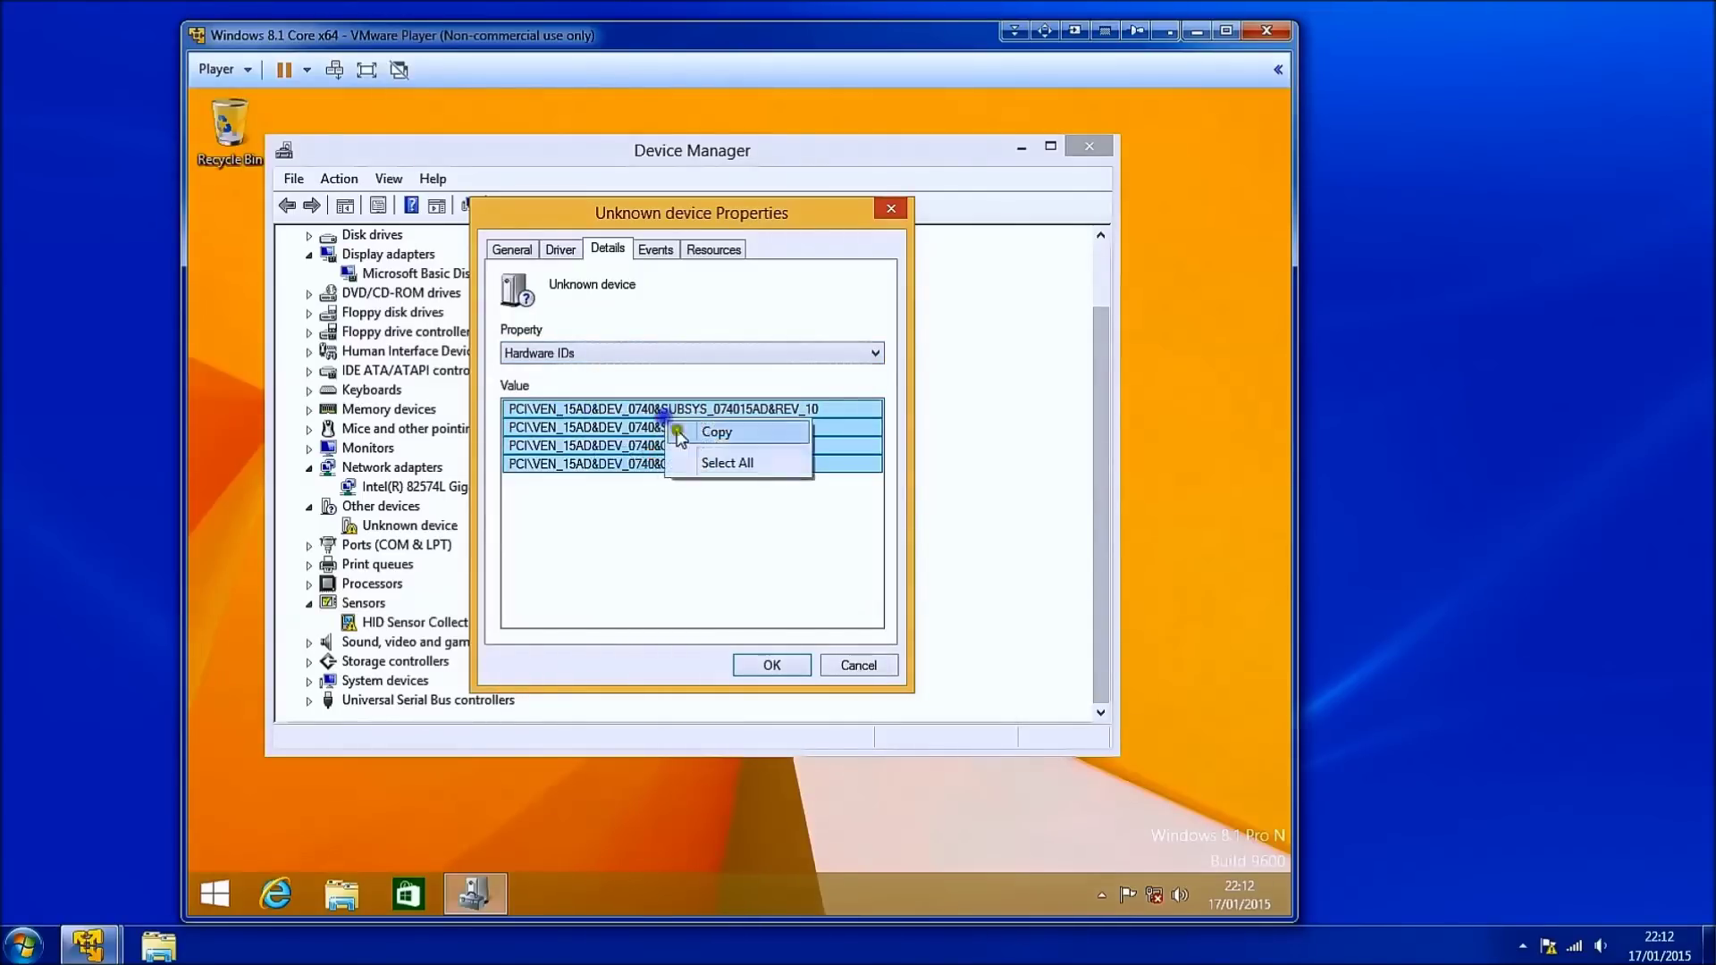
pyautogui.click(708, 434)
pyautogui.click(784, 664)
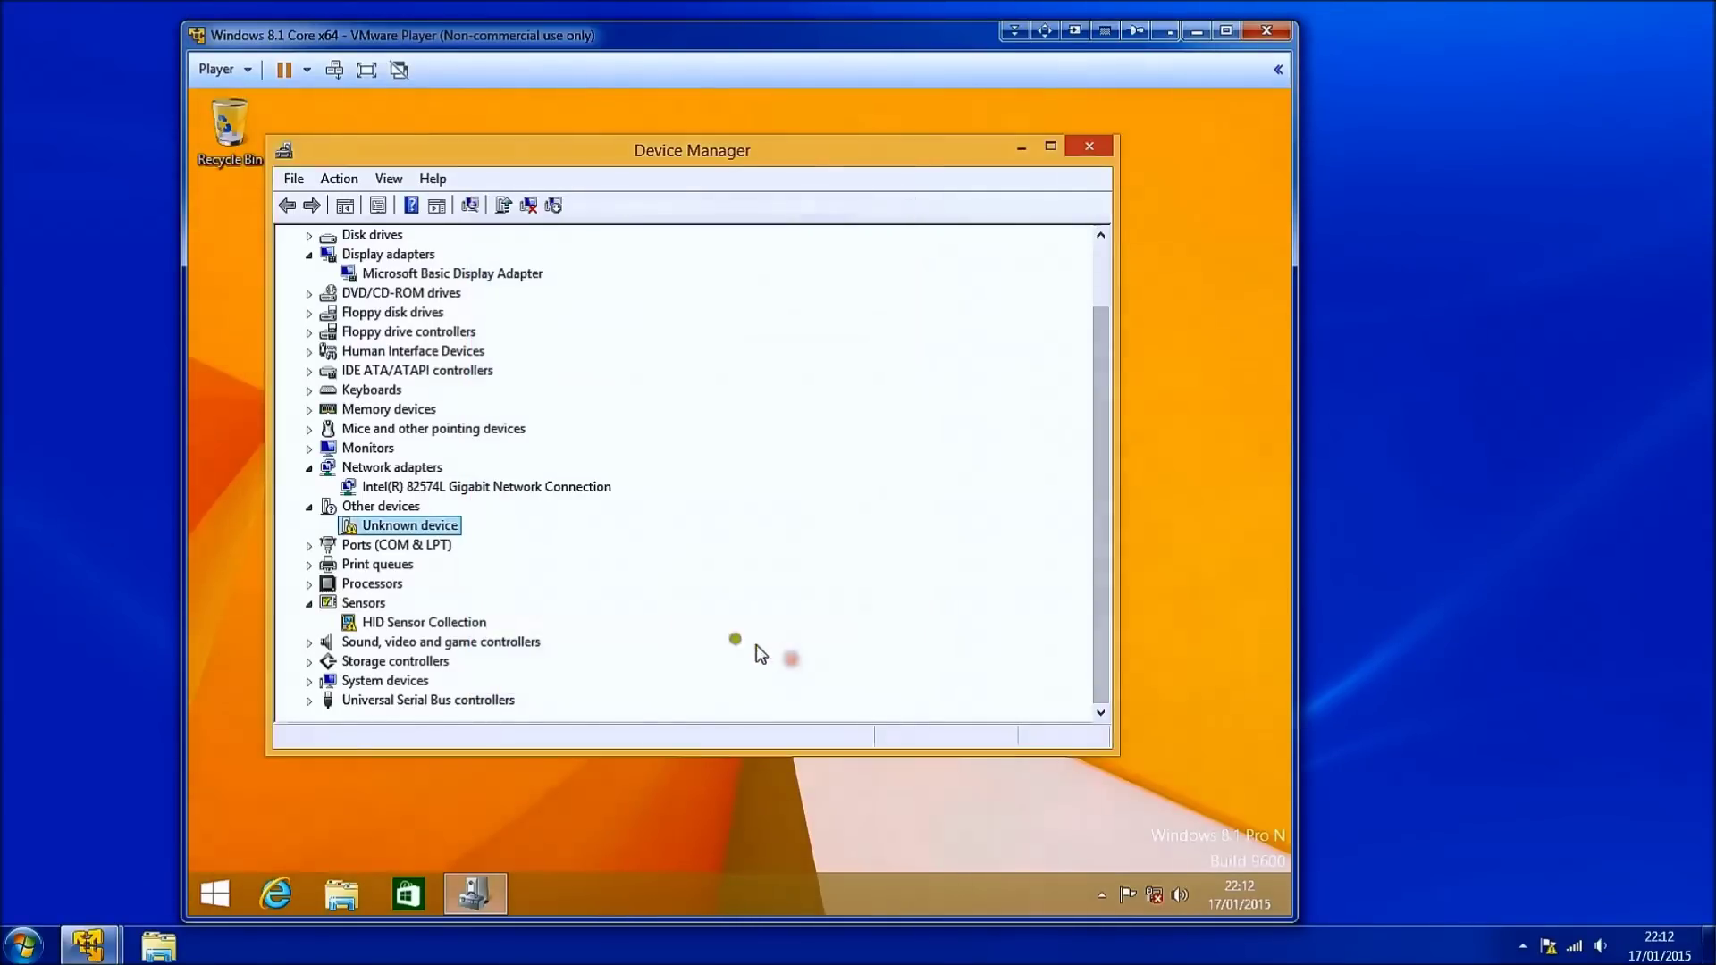
# Copy all four Hardware IDs of the Intel(R) 82574L Gigabit Network Connection and close its properties.
pyautogui.click(427, 487)
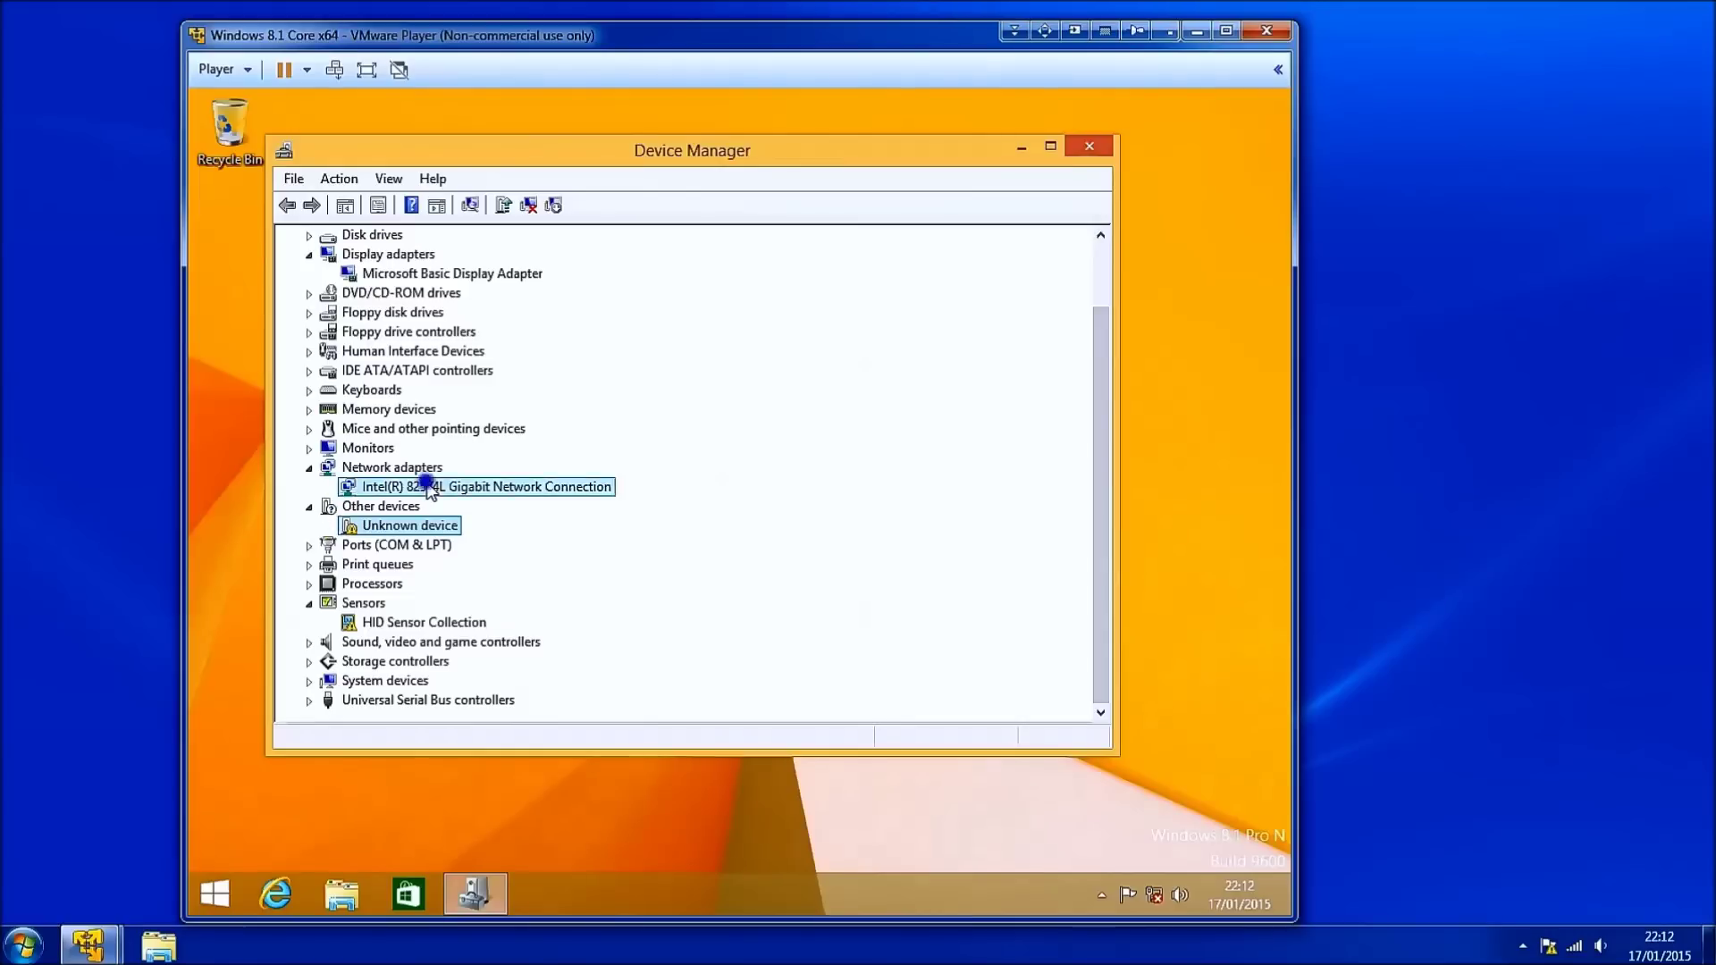
pyautogui.rightClick(427, 488)
pyautogui.click(474, 605)
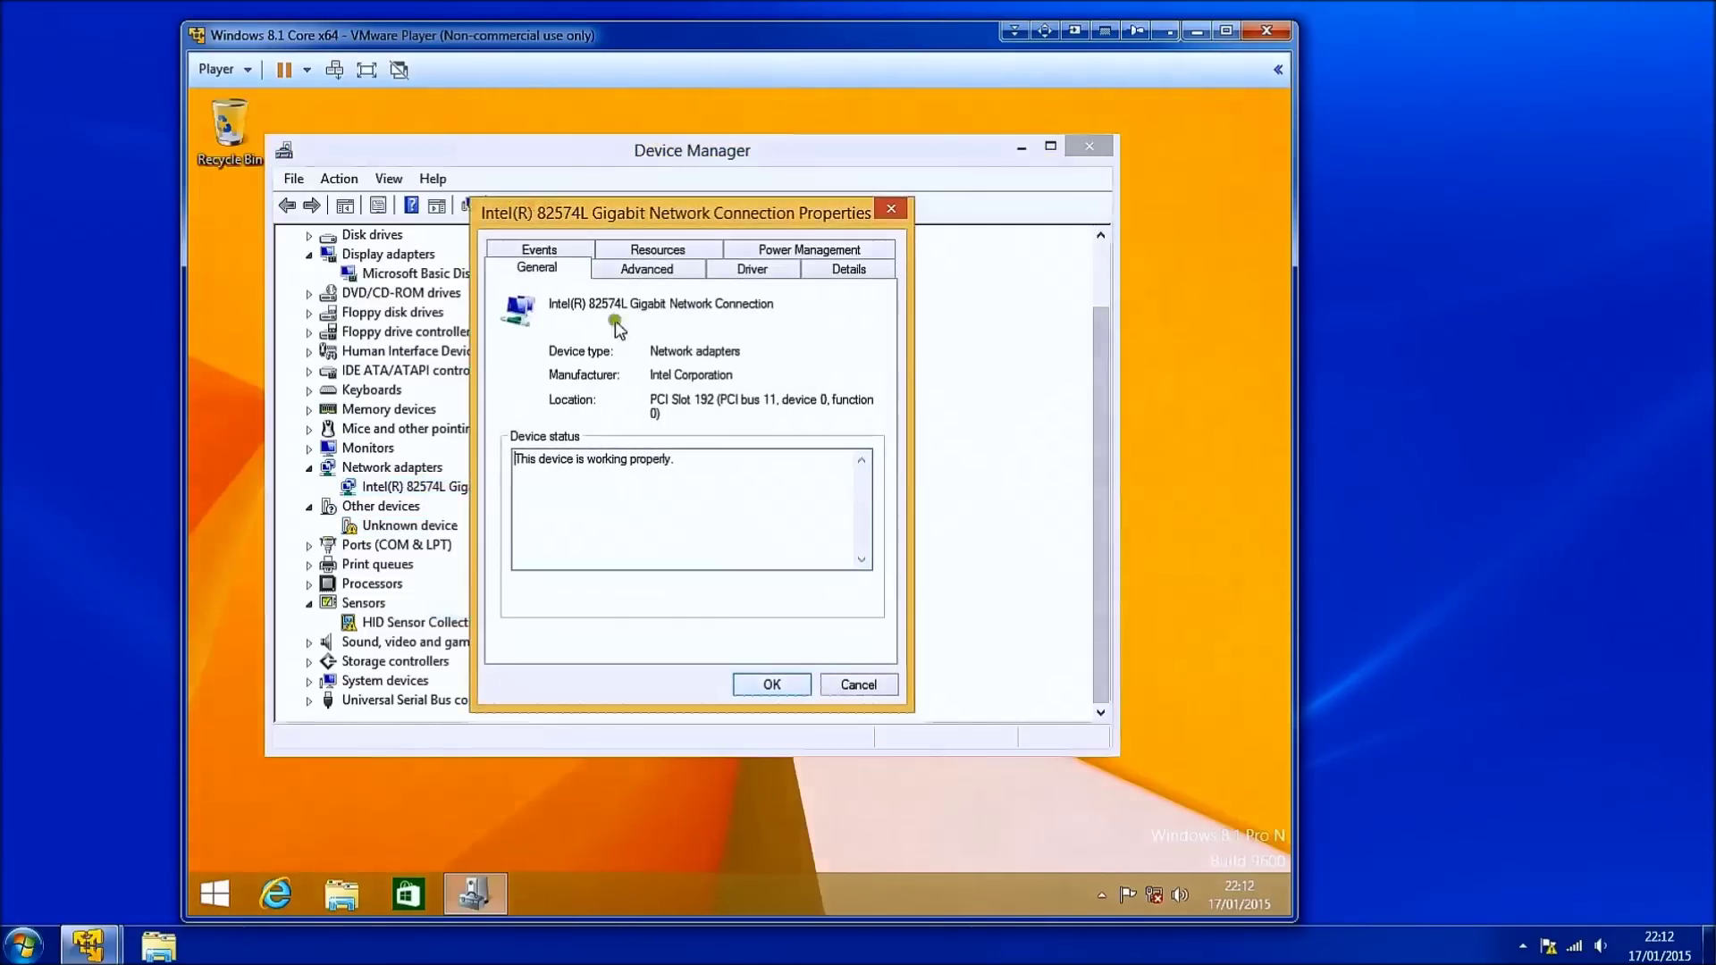
pyautogui.click(849, 268)
pyautogui.click(657, 372)
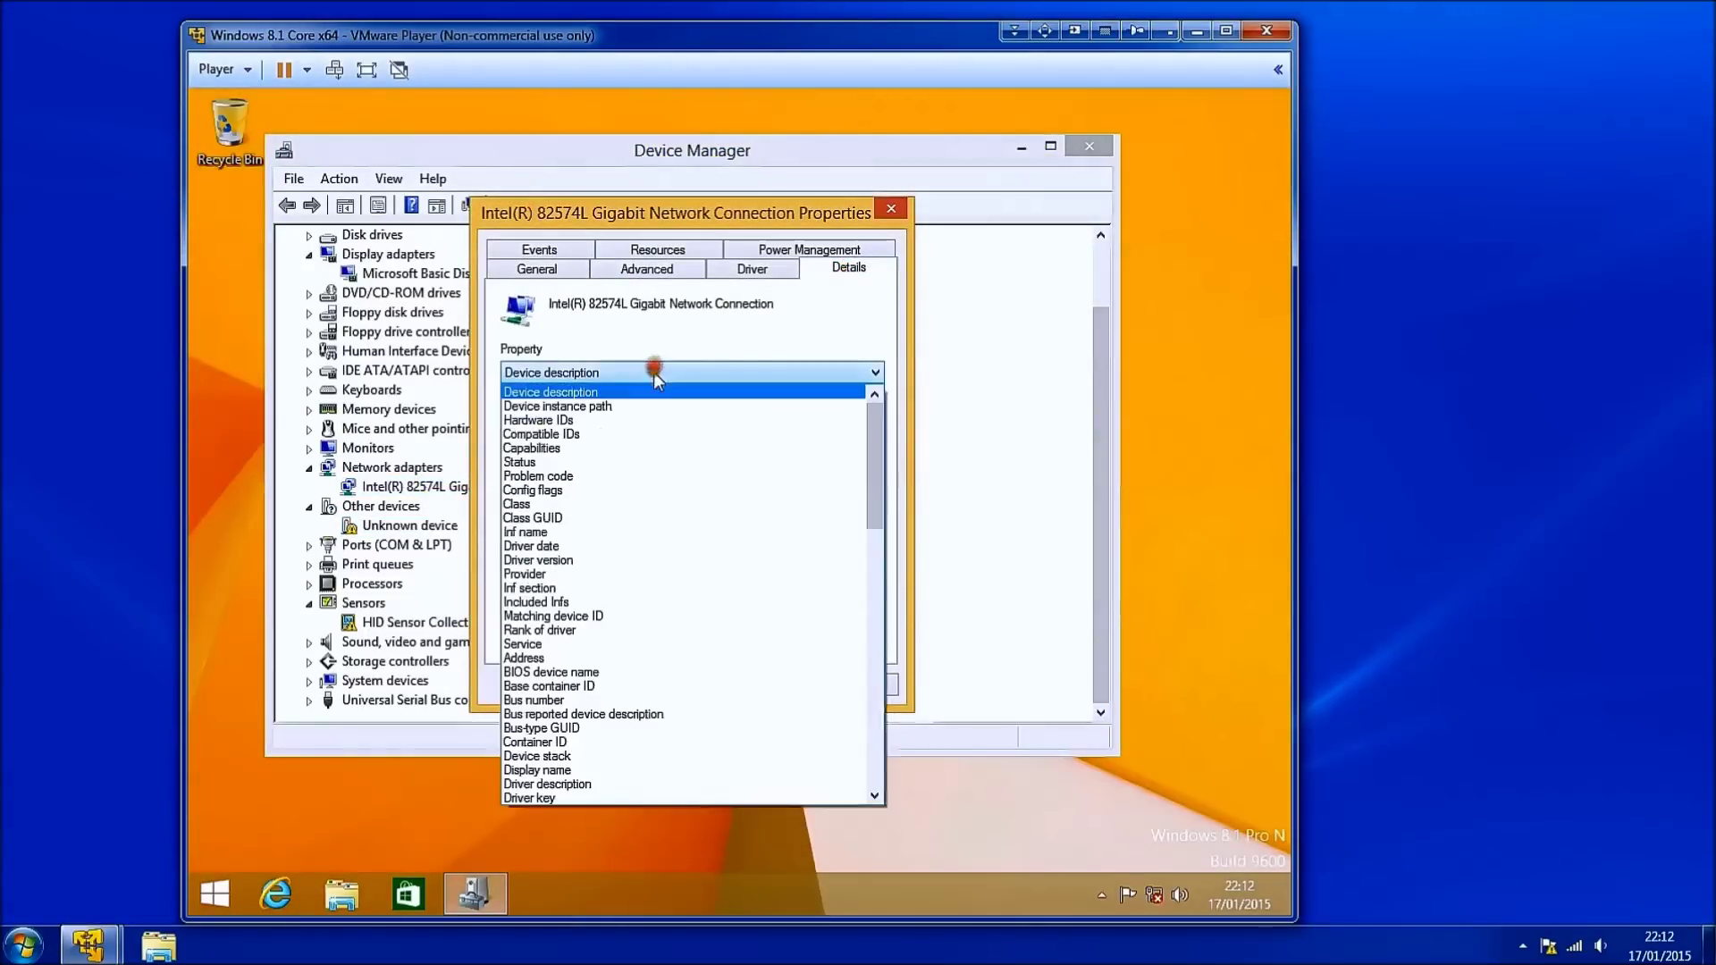
pyautogui.click(640, 422)
pyautogui.rightClick(640, 430)
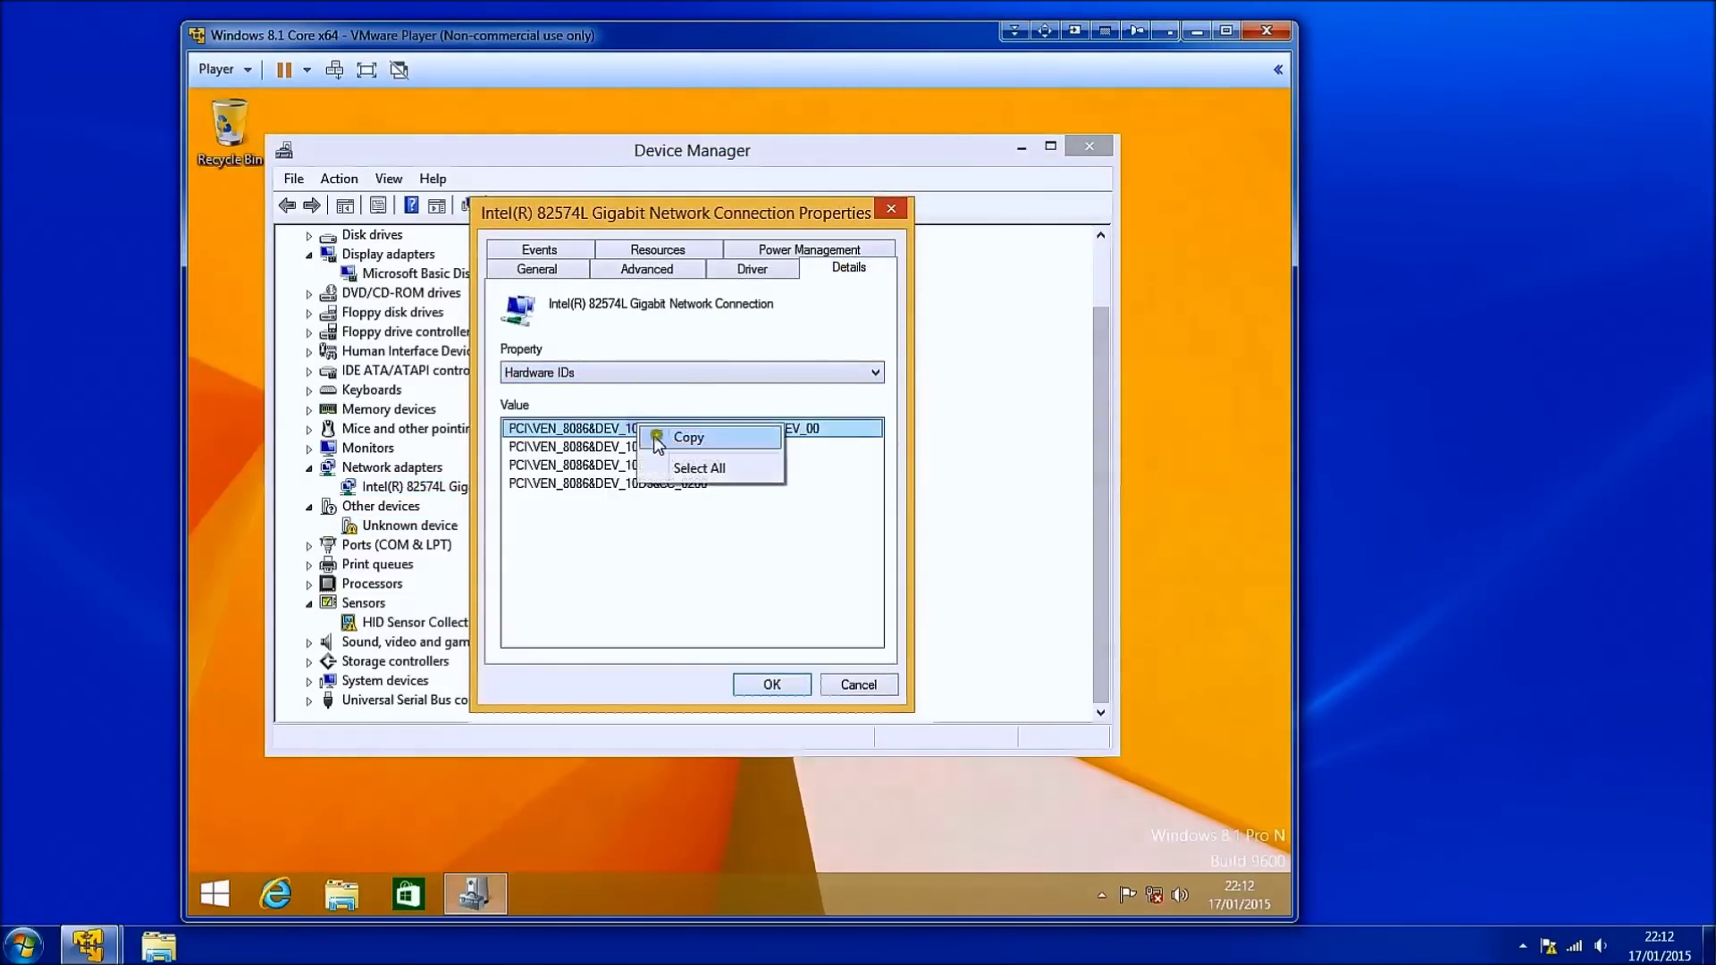
pyautogui.click(688, 467)
pyautogui.rightClick(693, 451)
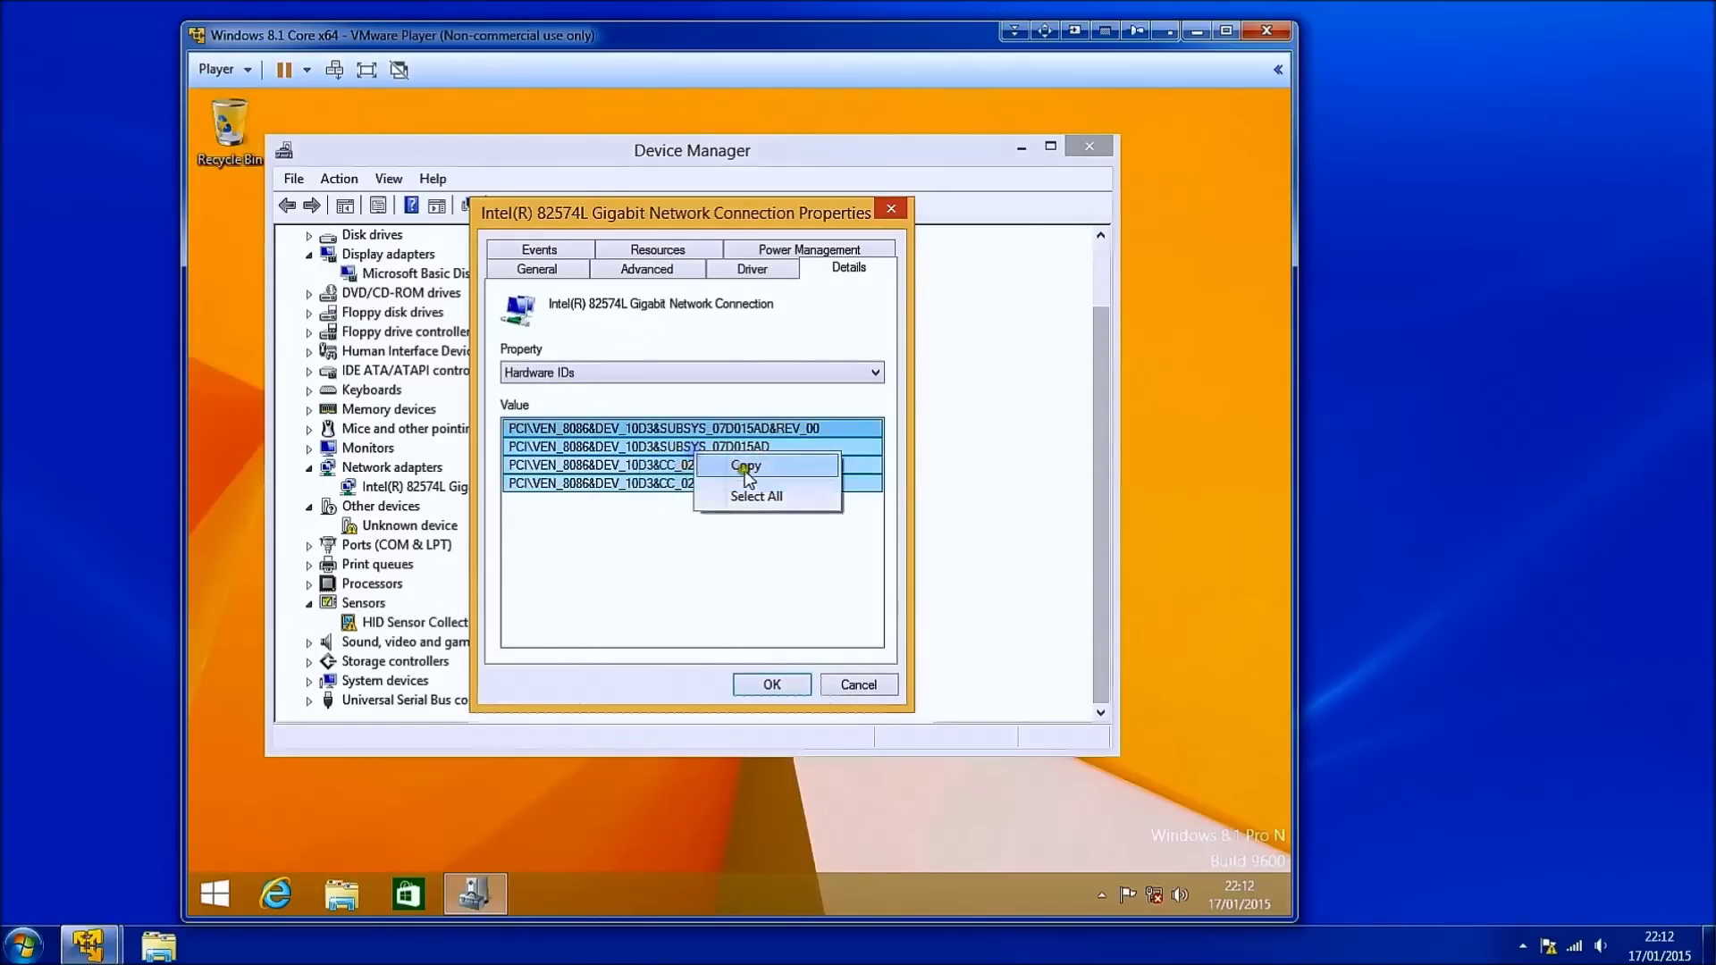
pyautogui.click(754, 465)
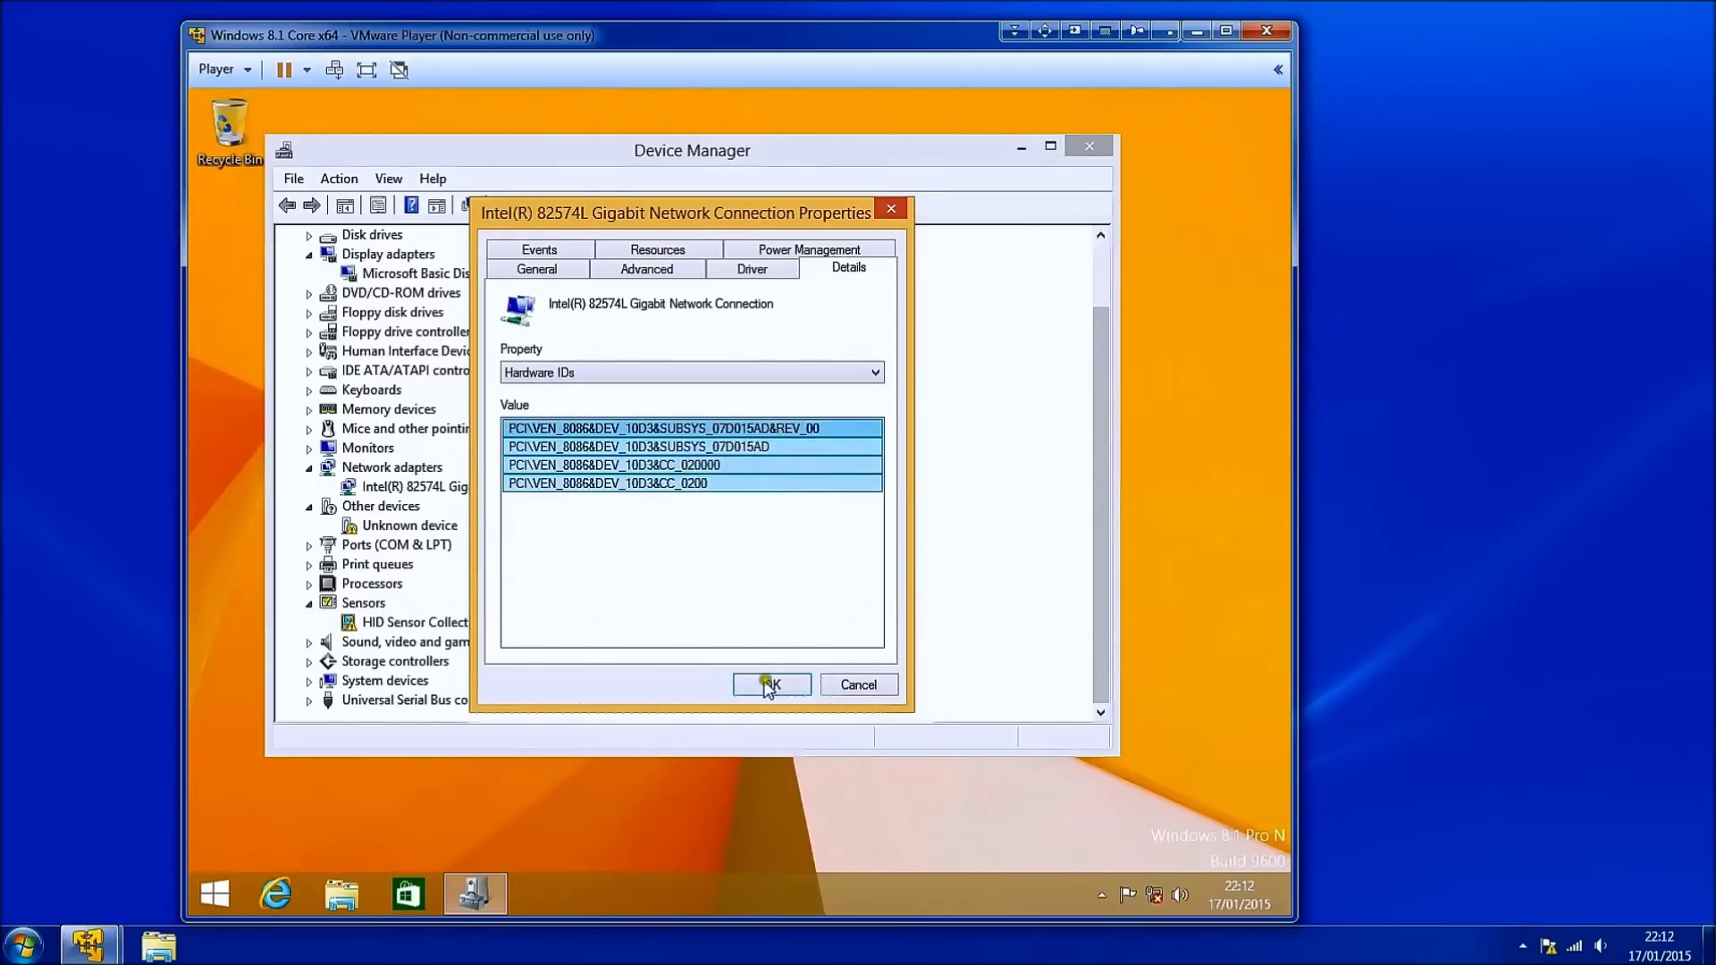
pyautogui.click(769, 684)
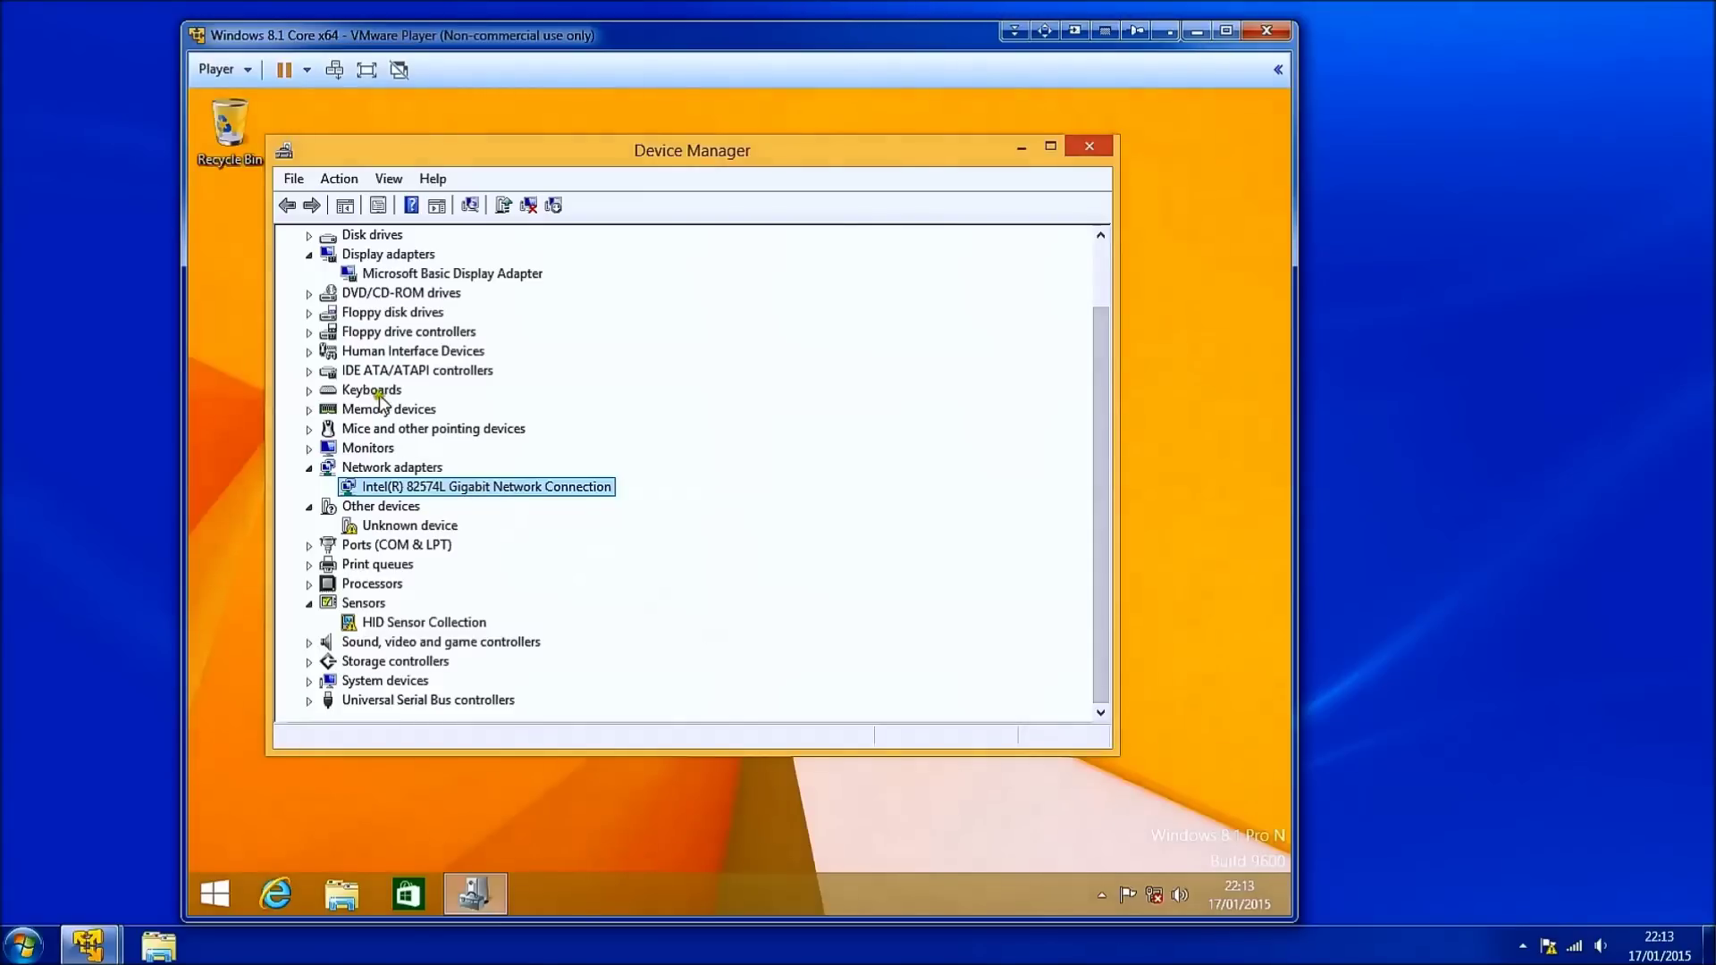
# Show the Hardware IDs in the Microsoft Basic Display Adapter's Details tab.
pyautogui.doubleClick(385, 273)
pyautogui.rightClick(386, 273)
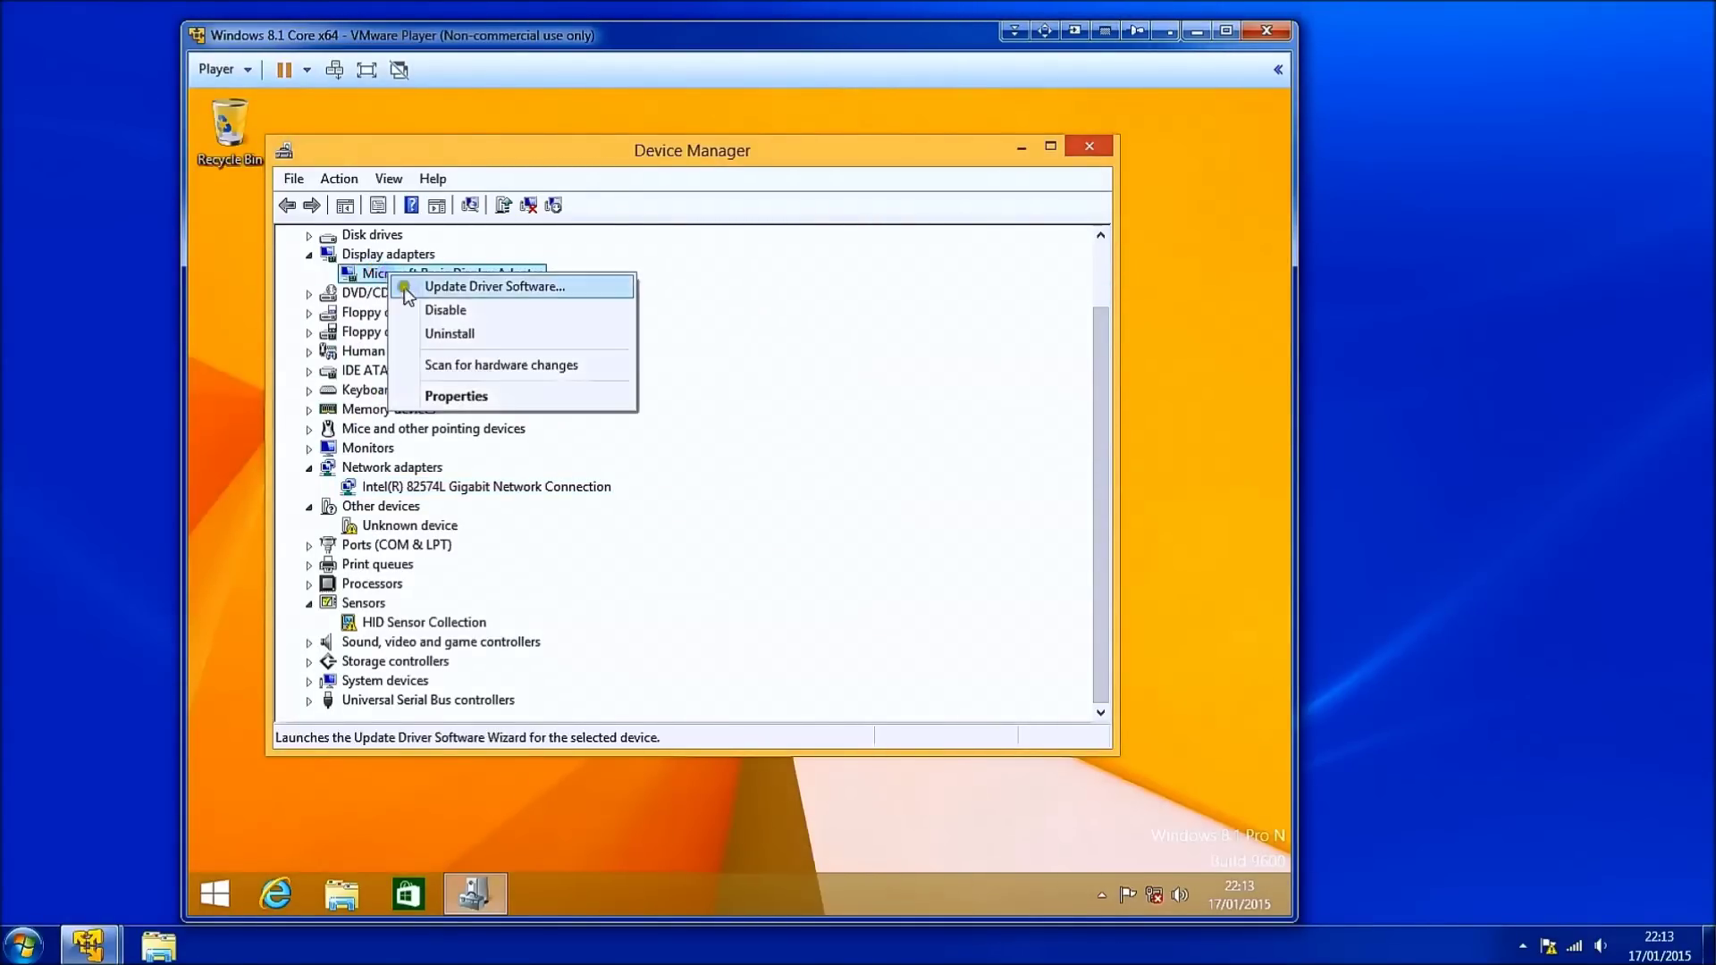
pyautogui.click(458, 397)
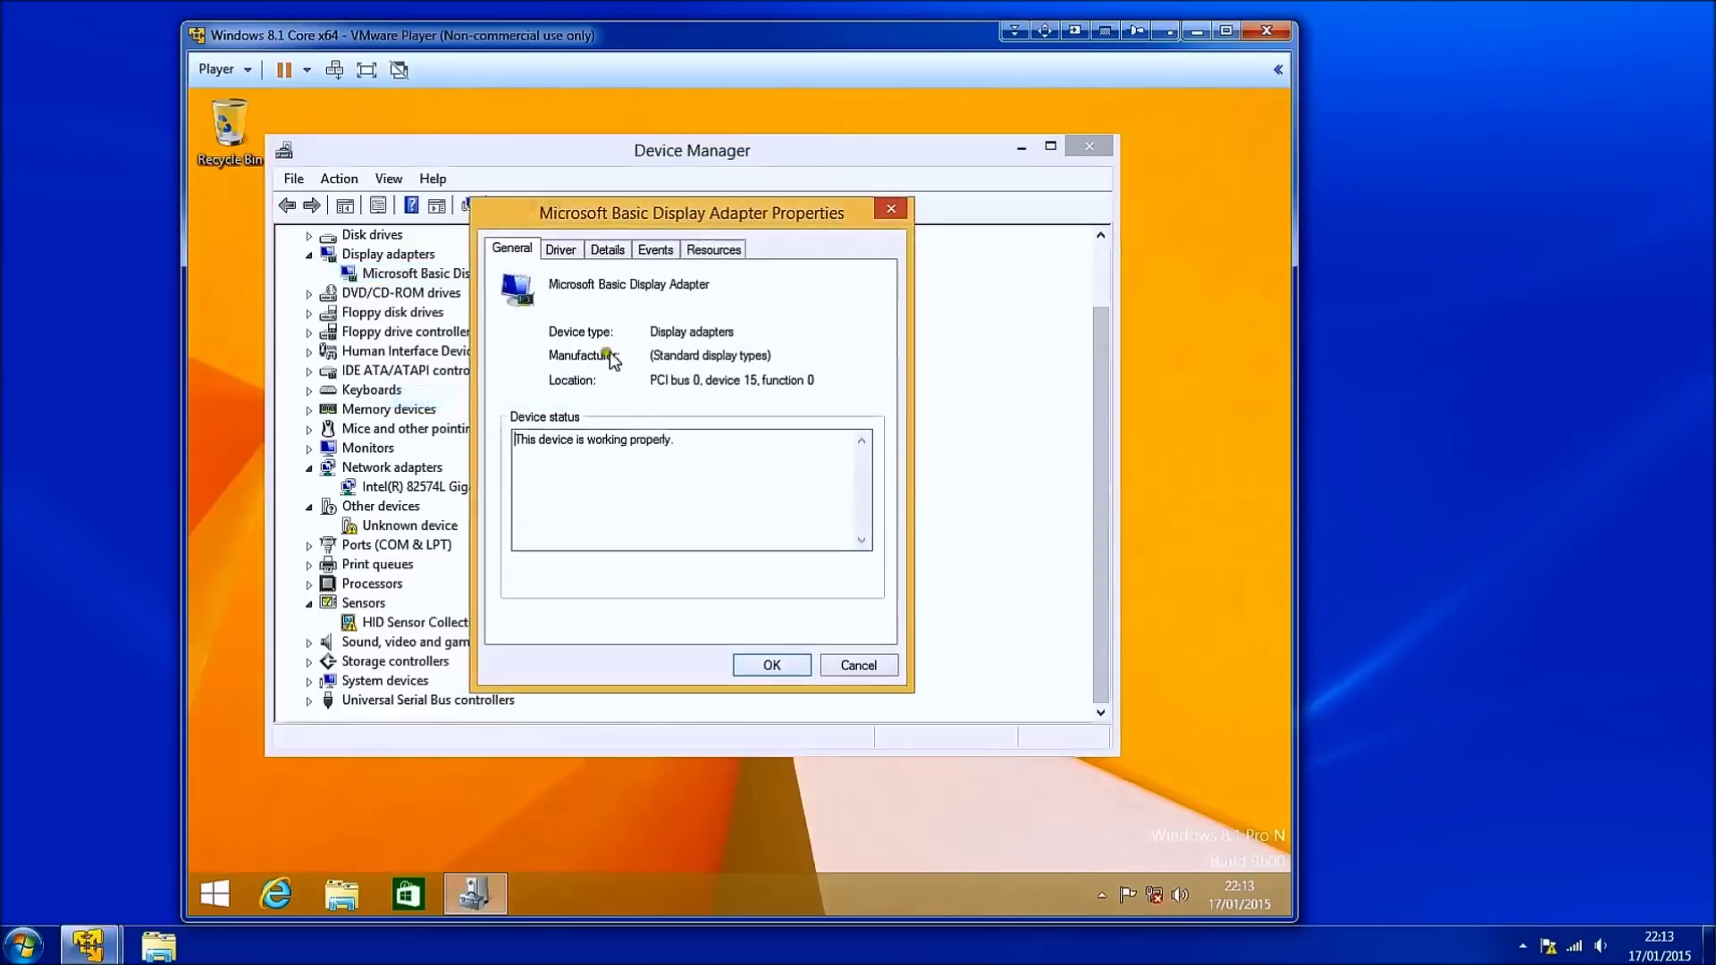
pyautogui.click(610, 253)
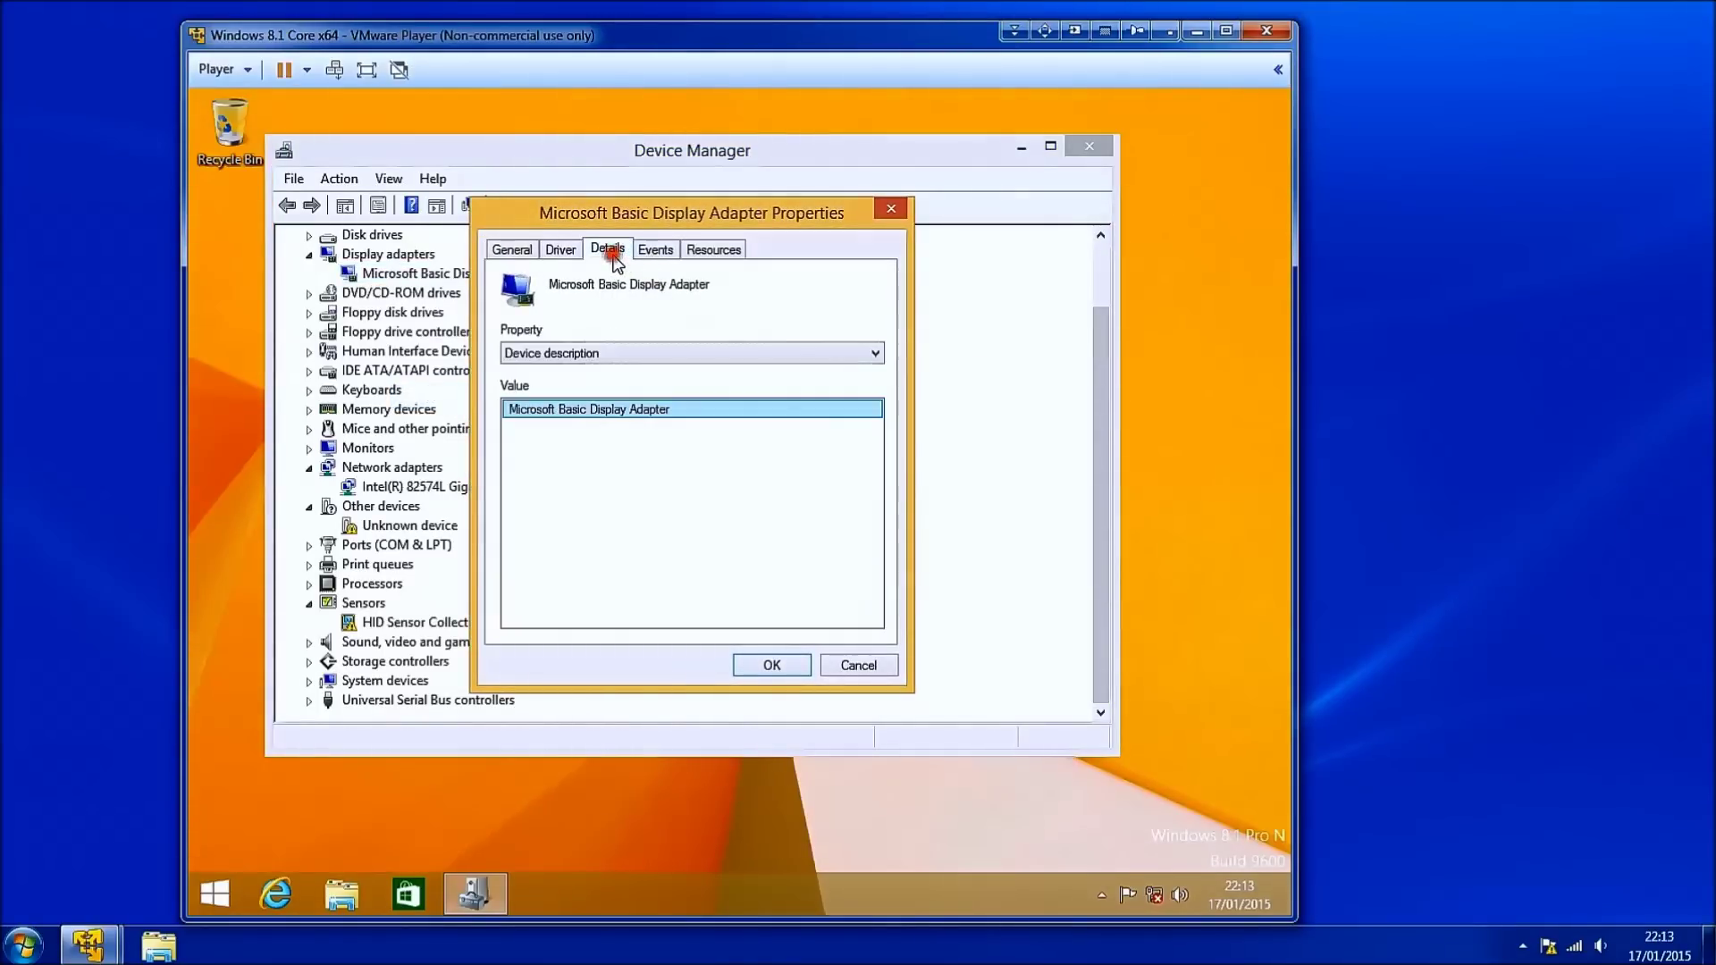
pyautogui.click(593, 353)
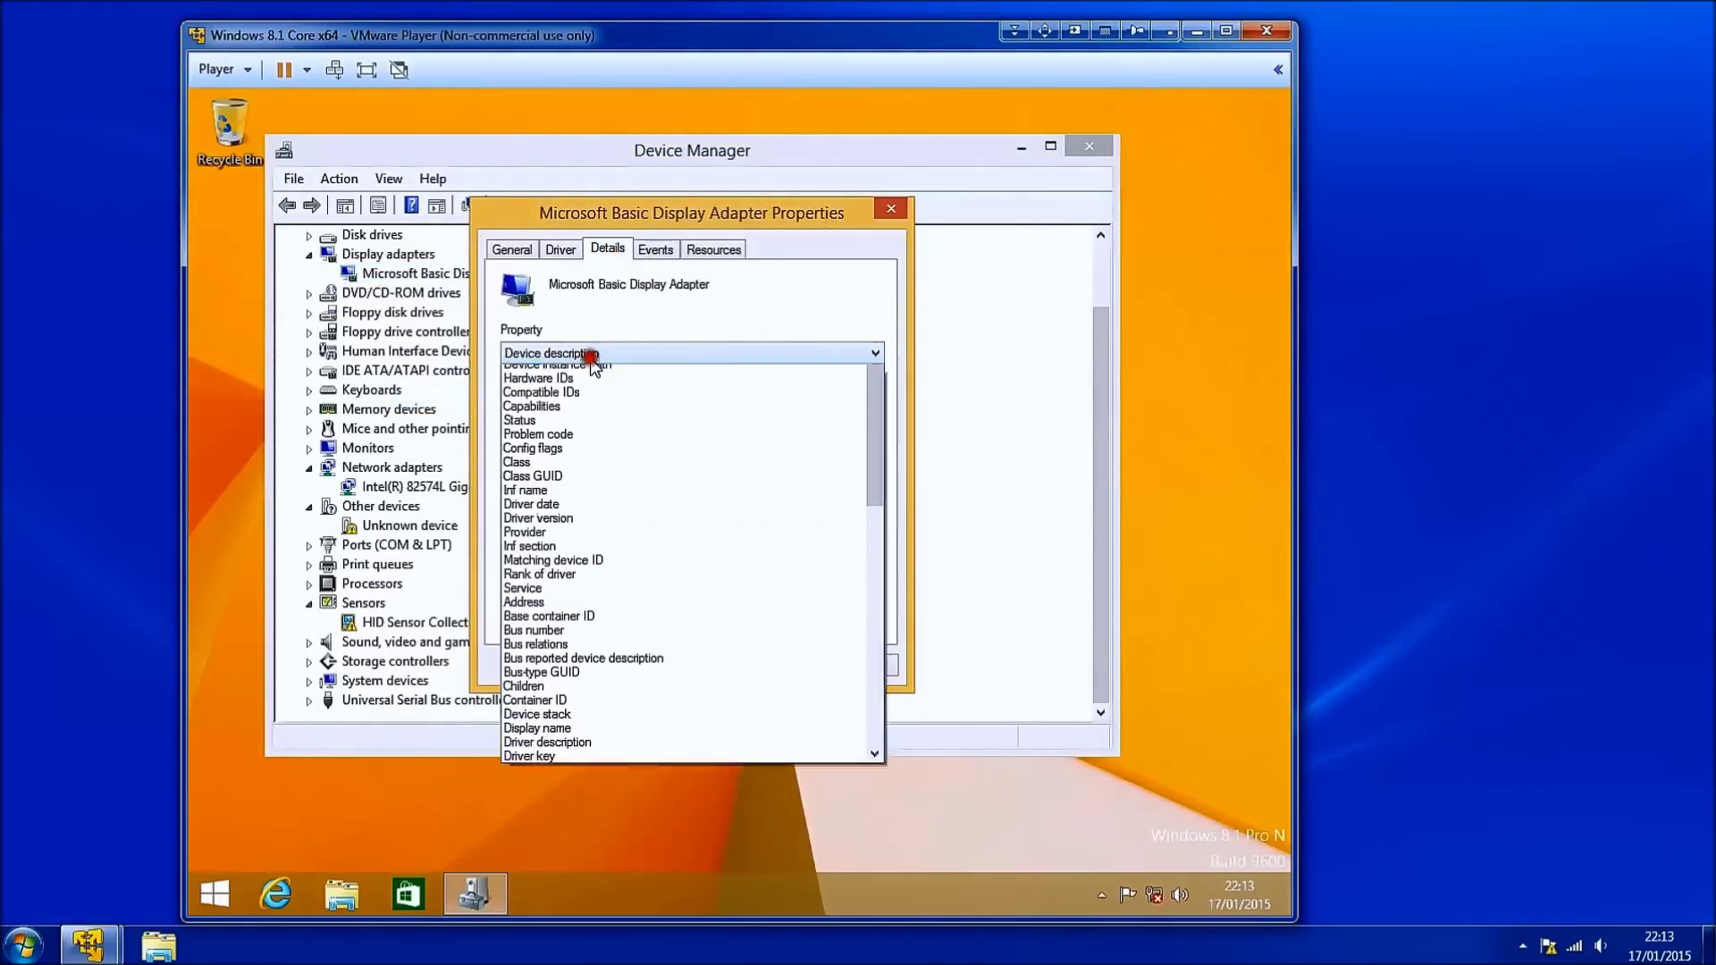
pyautogui.click(605, 404)
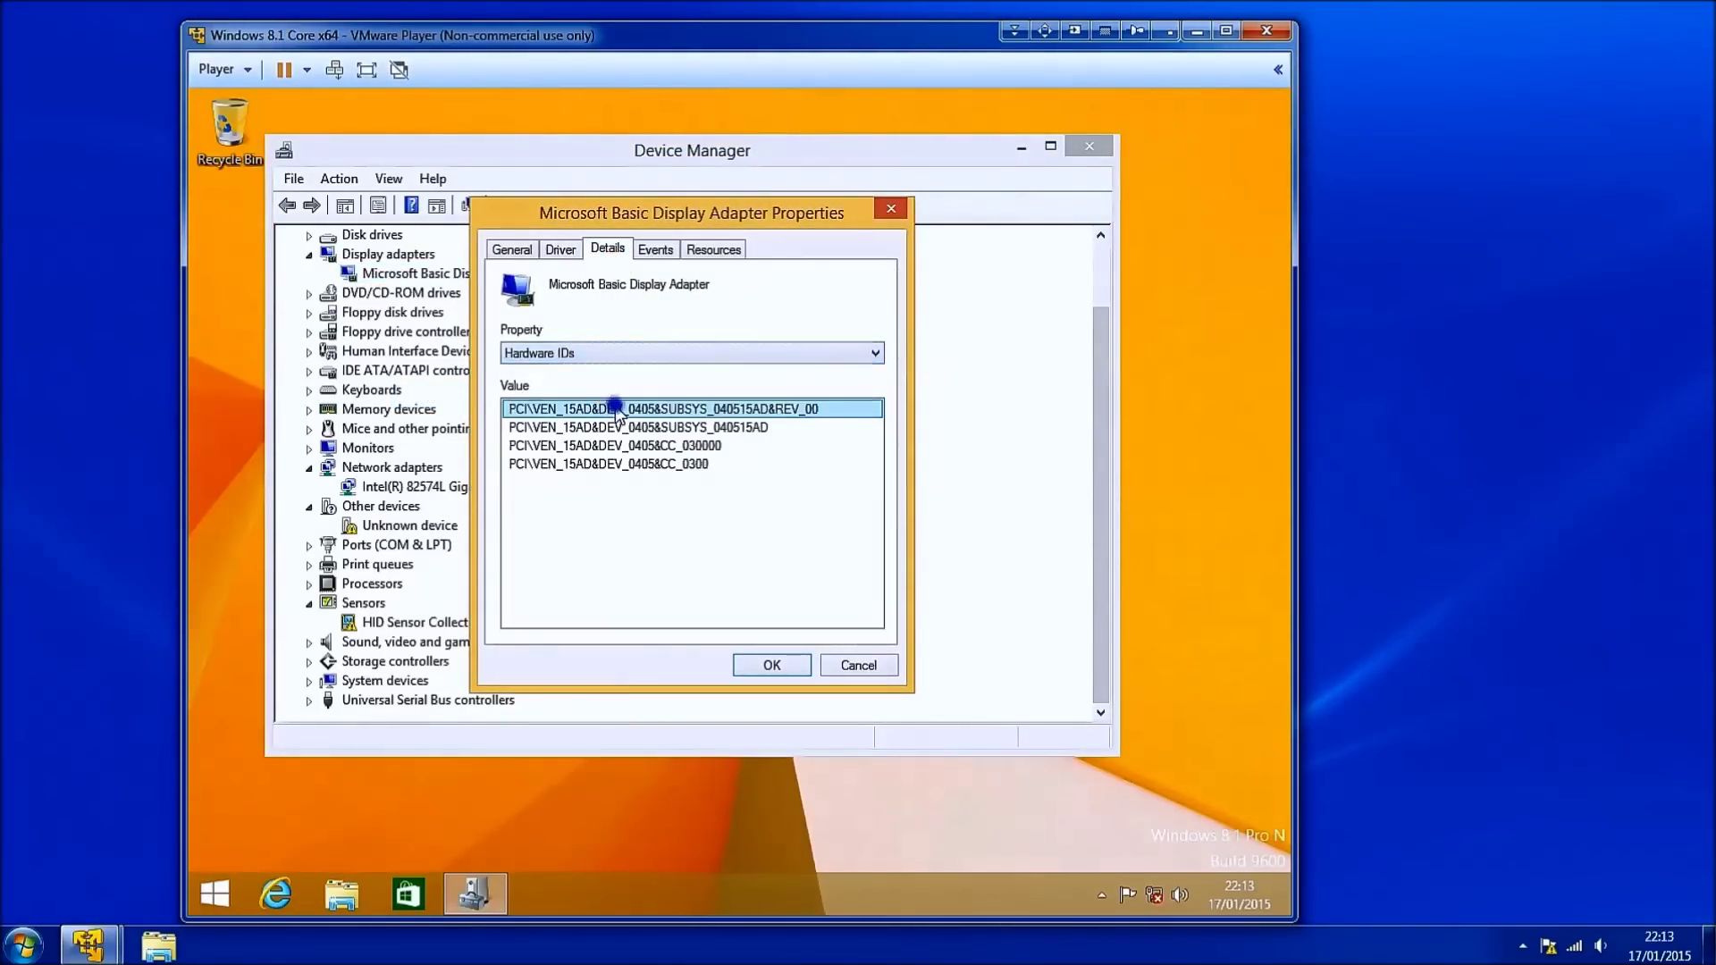
# Copy the display adapter's four Hardware IDs, close its properties and hide the VM window.
pyautogui.rightClick(615, 409)
pyautogui.click(669, 451)
pyautogui.rightClick(662, 426)
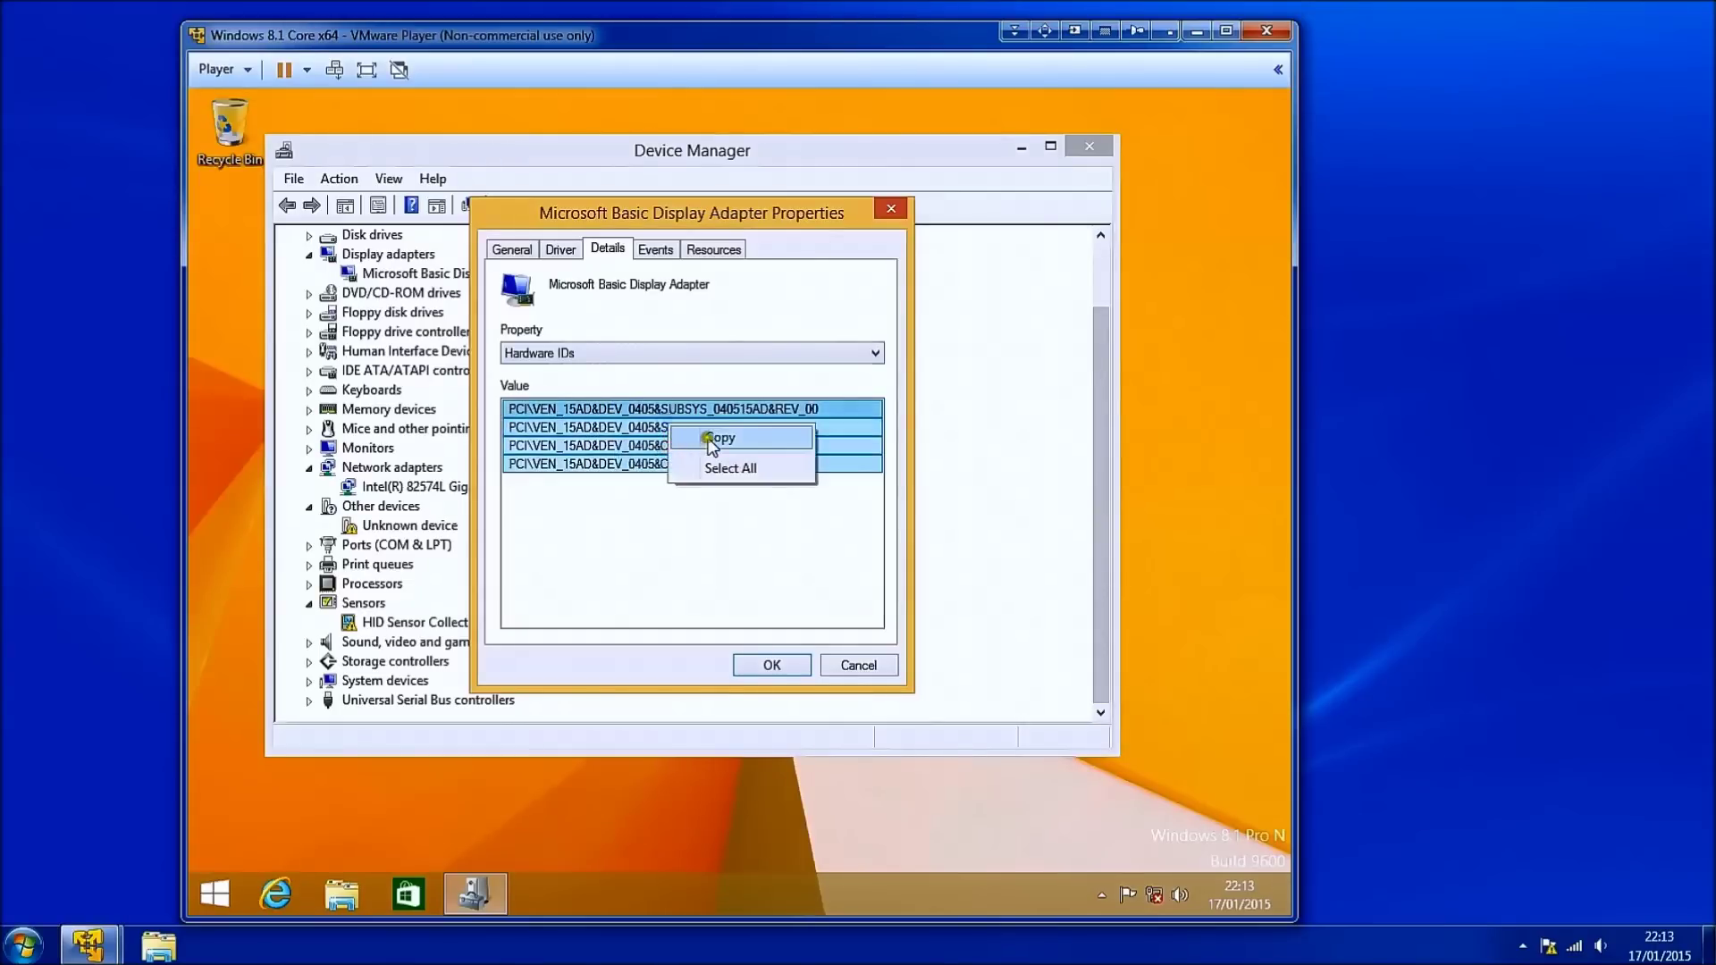
pyautogui.click(701, 434)
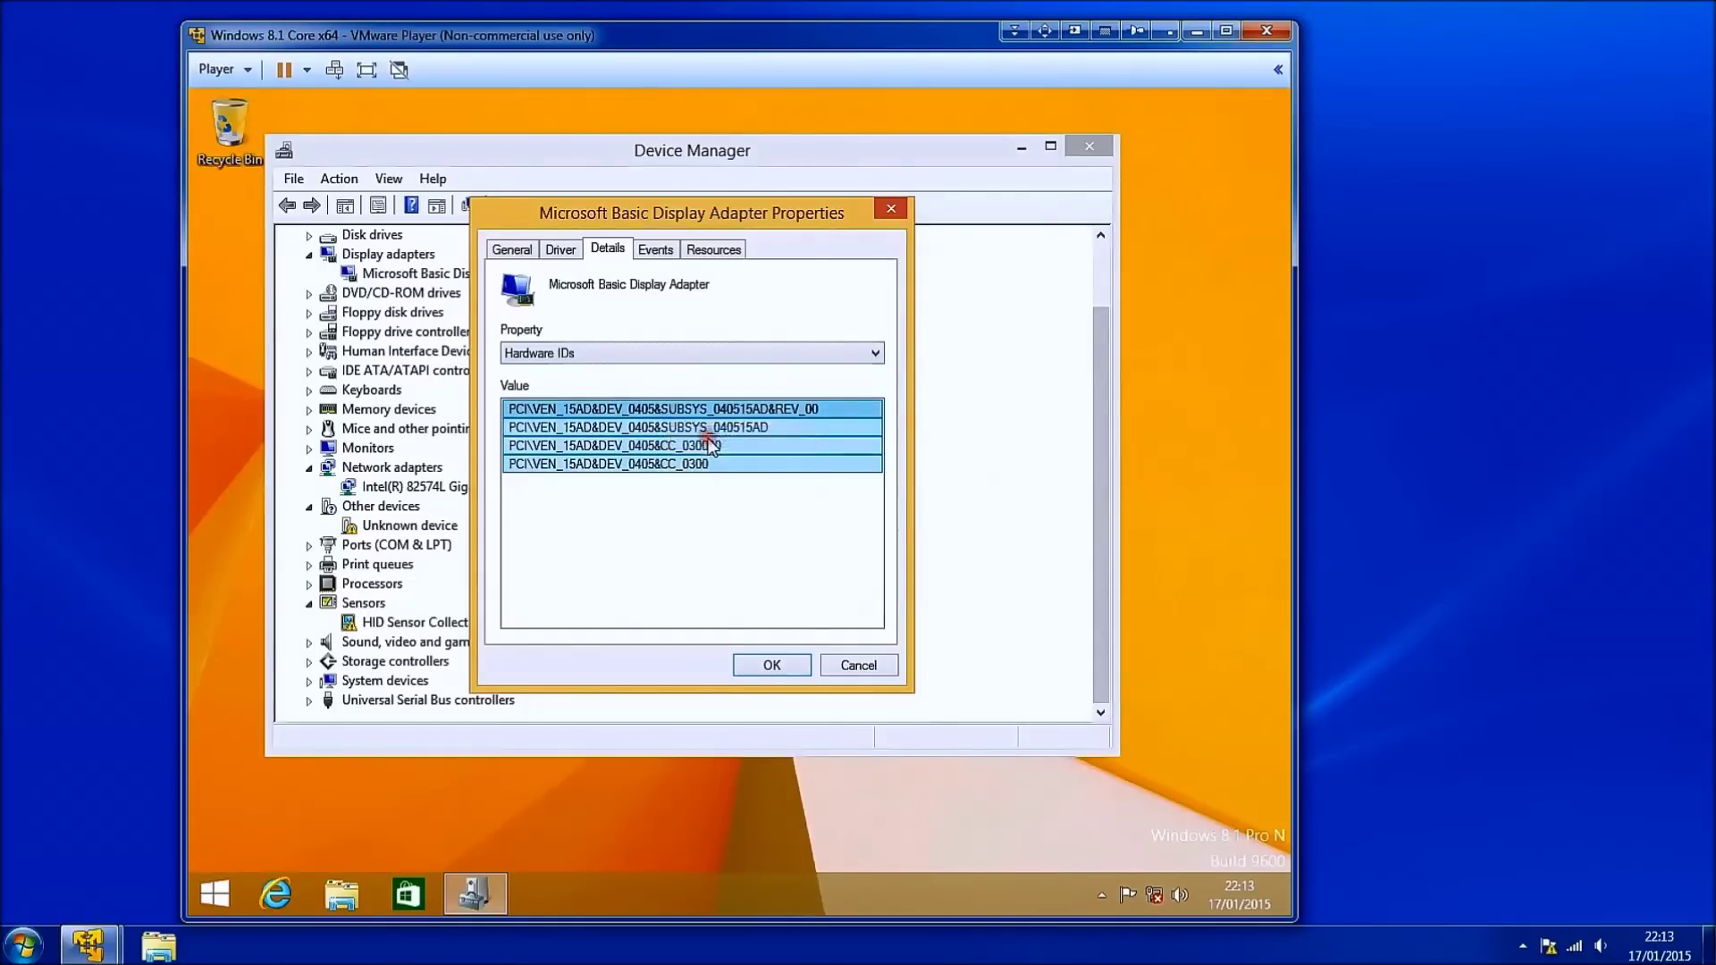
pyautogui.click(774, 666)
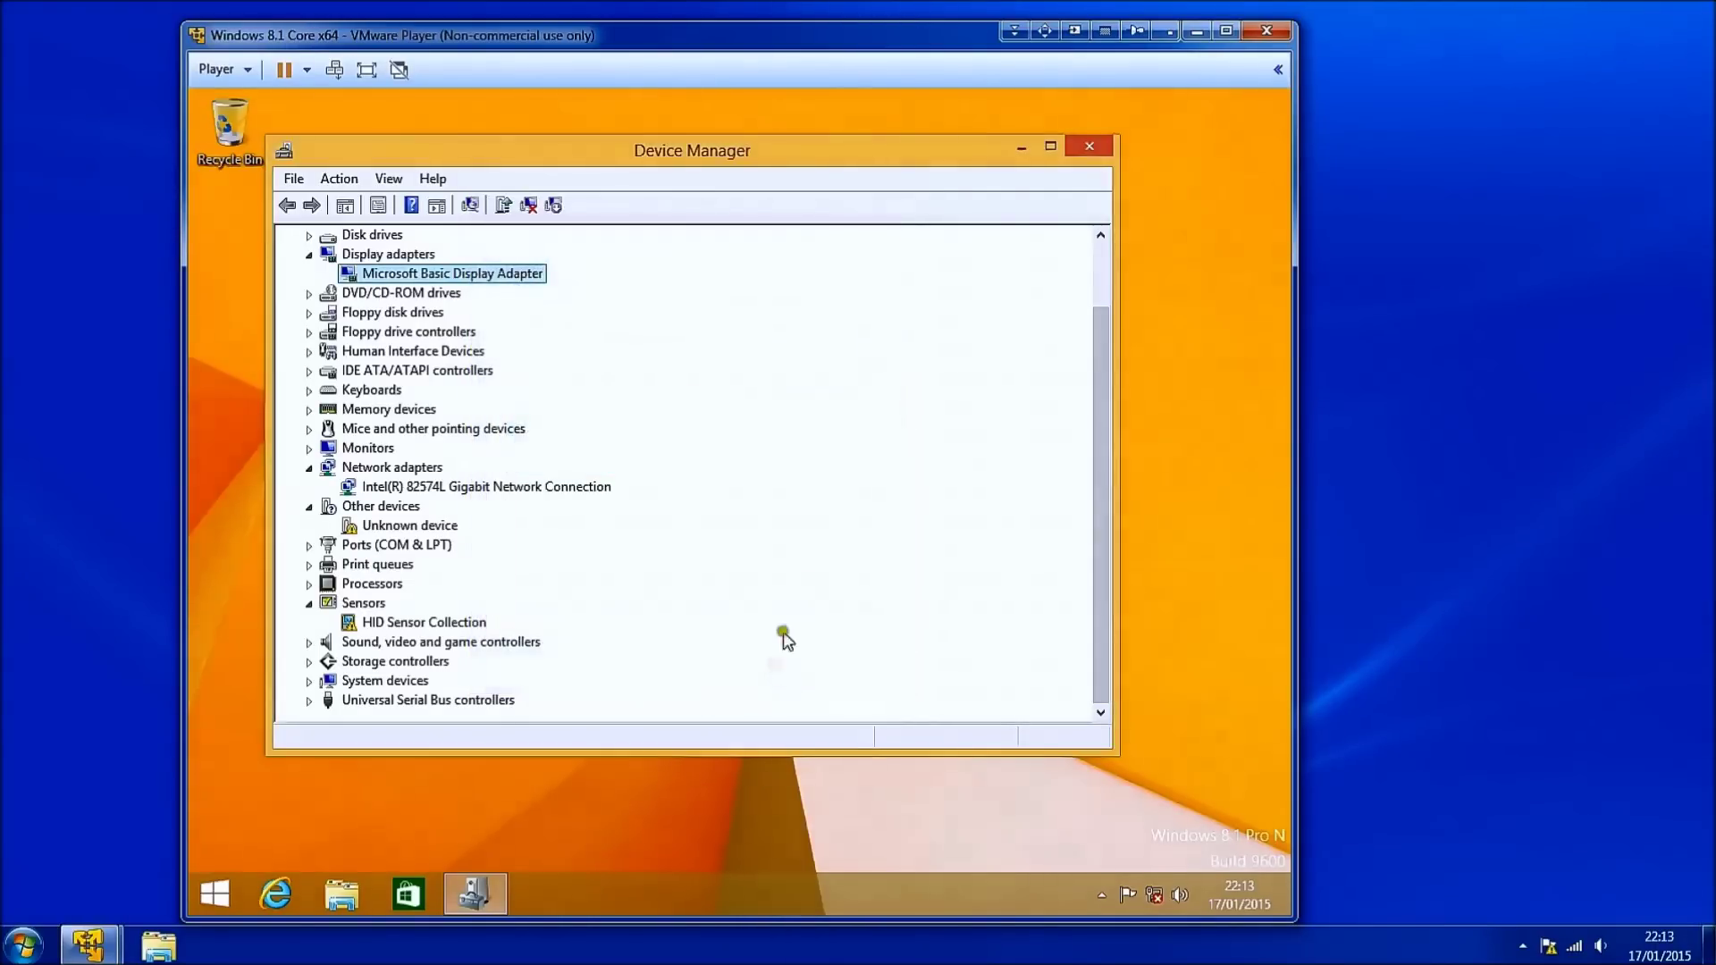
pyautogui.click(1194, 33)
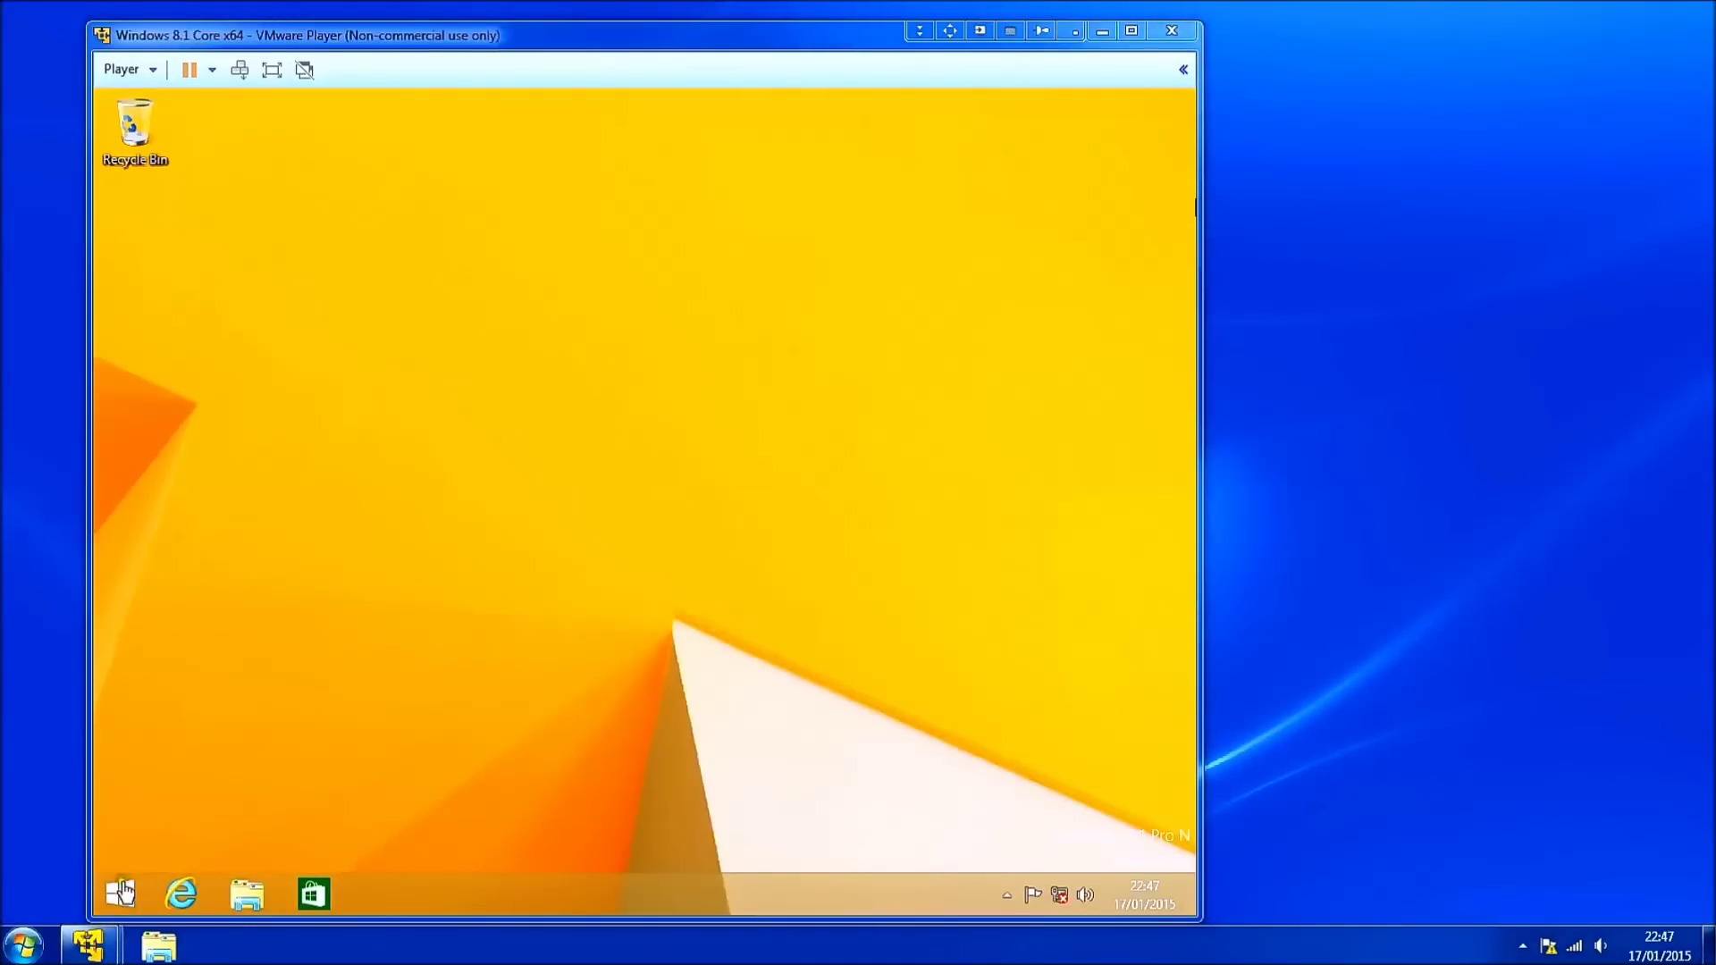
# Run msinfo32 in the VM and check its System Manufacturer, System Model and BIOS Version/Date.
pyautogui.click(119, 896)
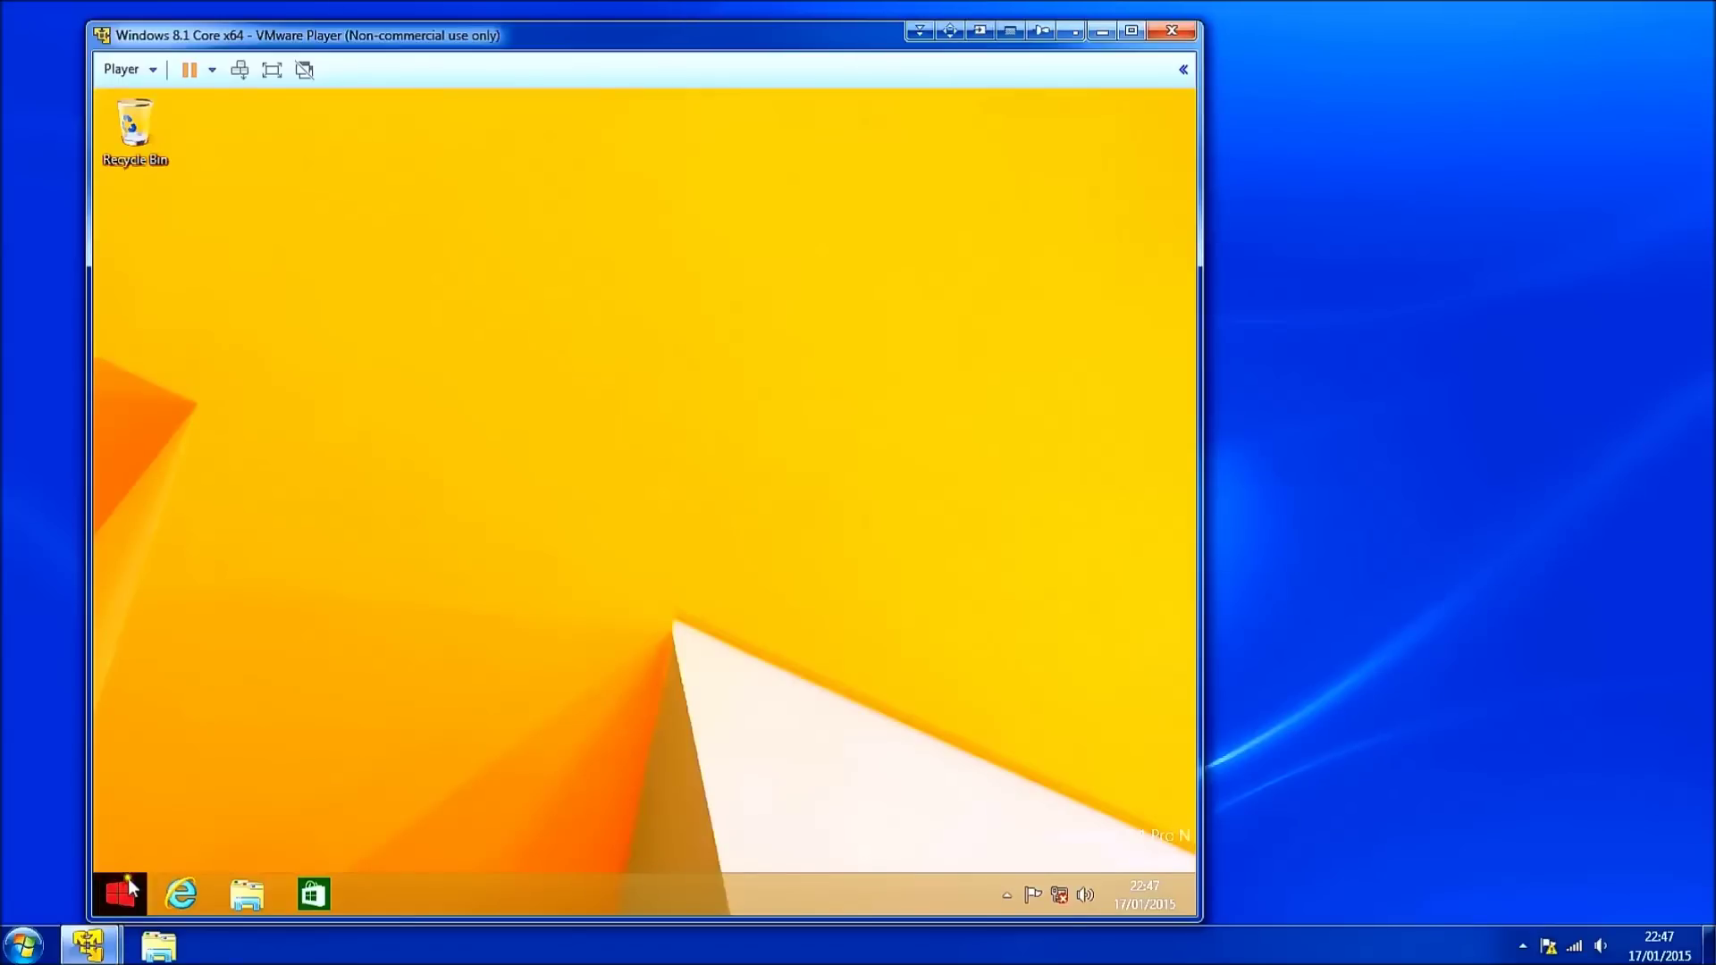
pyautogui.rightClick(122, 897)
pyautogui.click(202, 810)
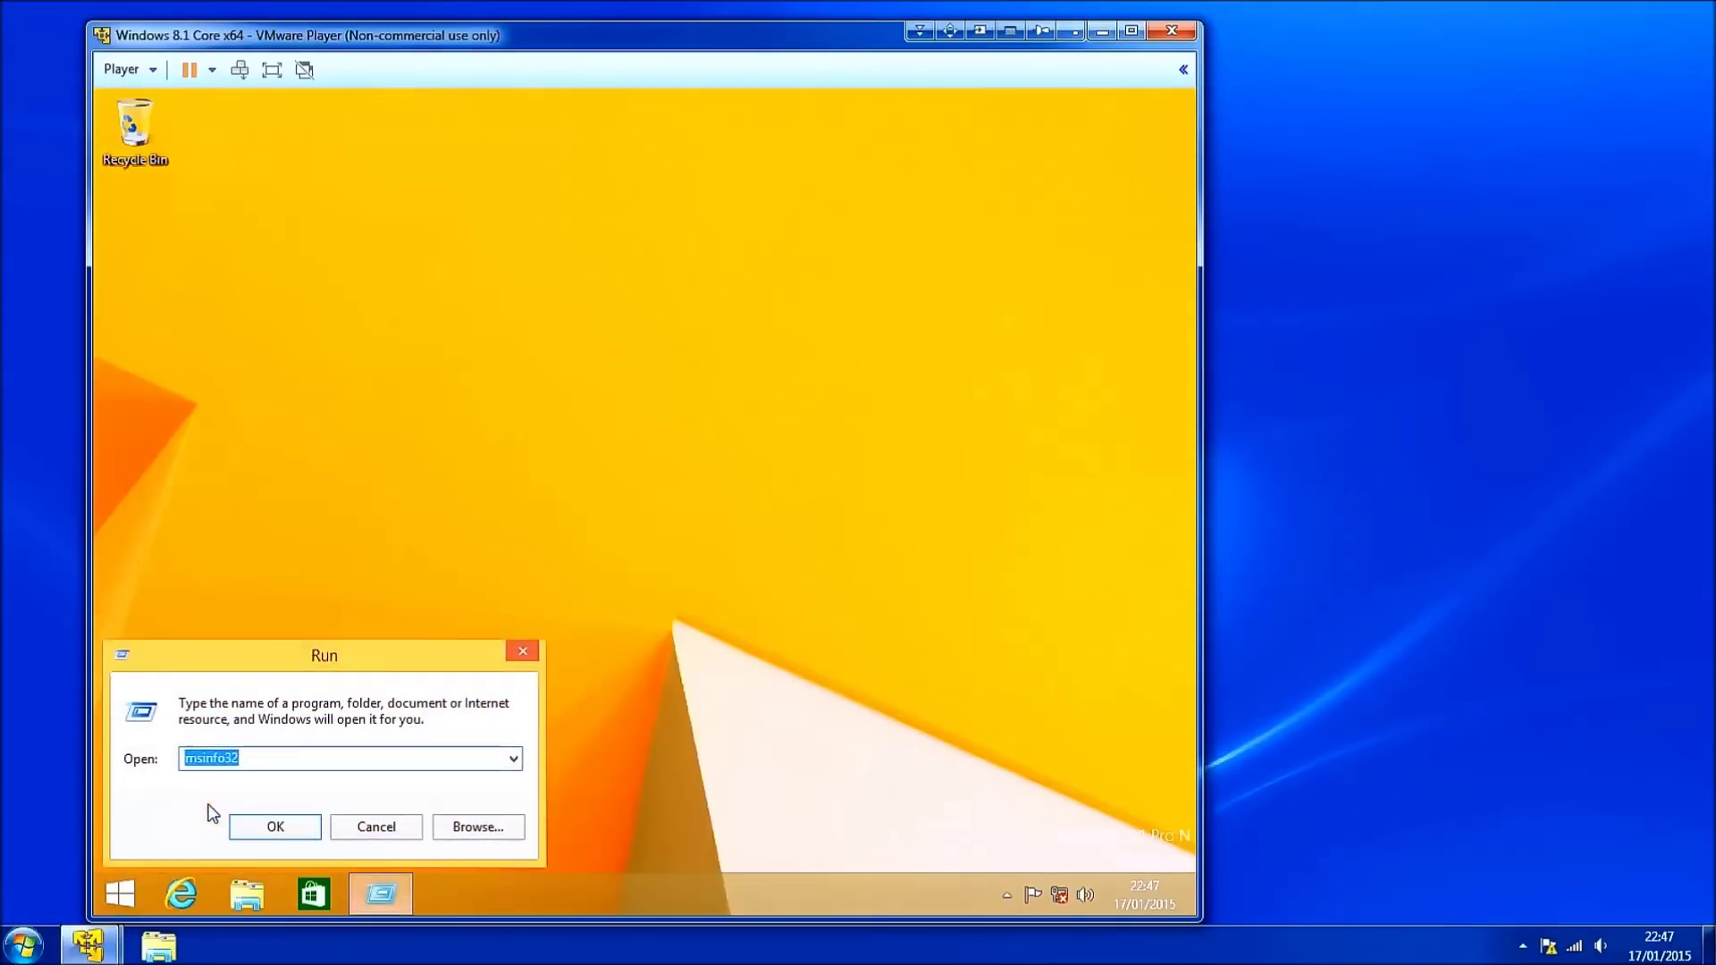
pyautogui.click(276, 831)
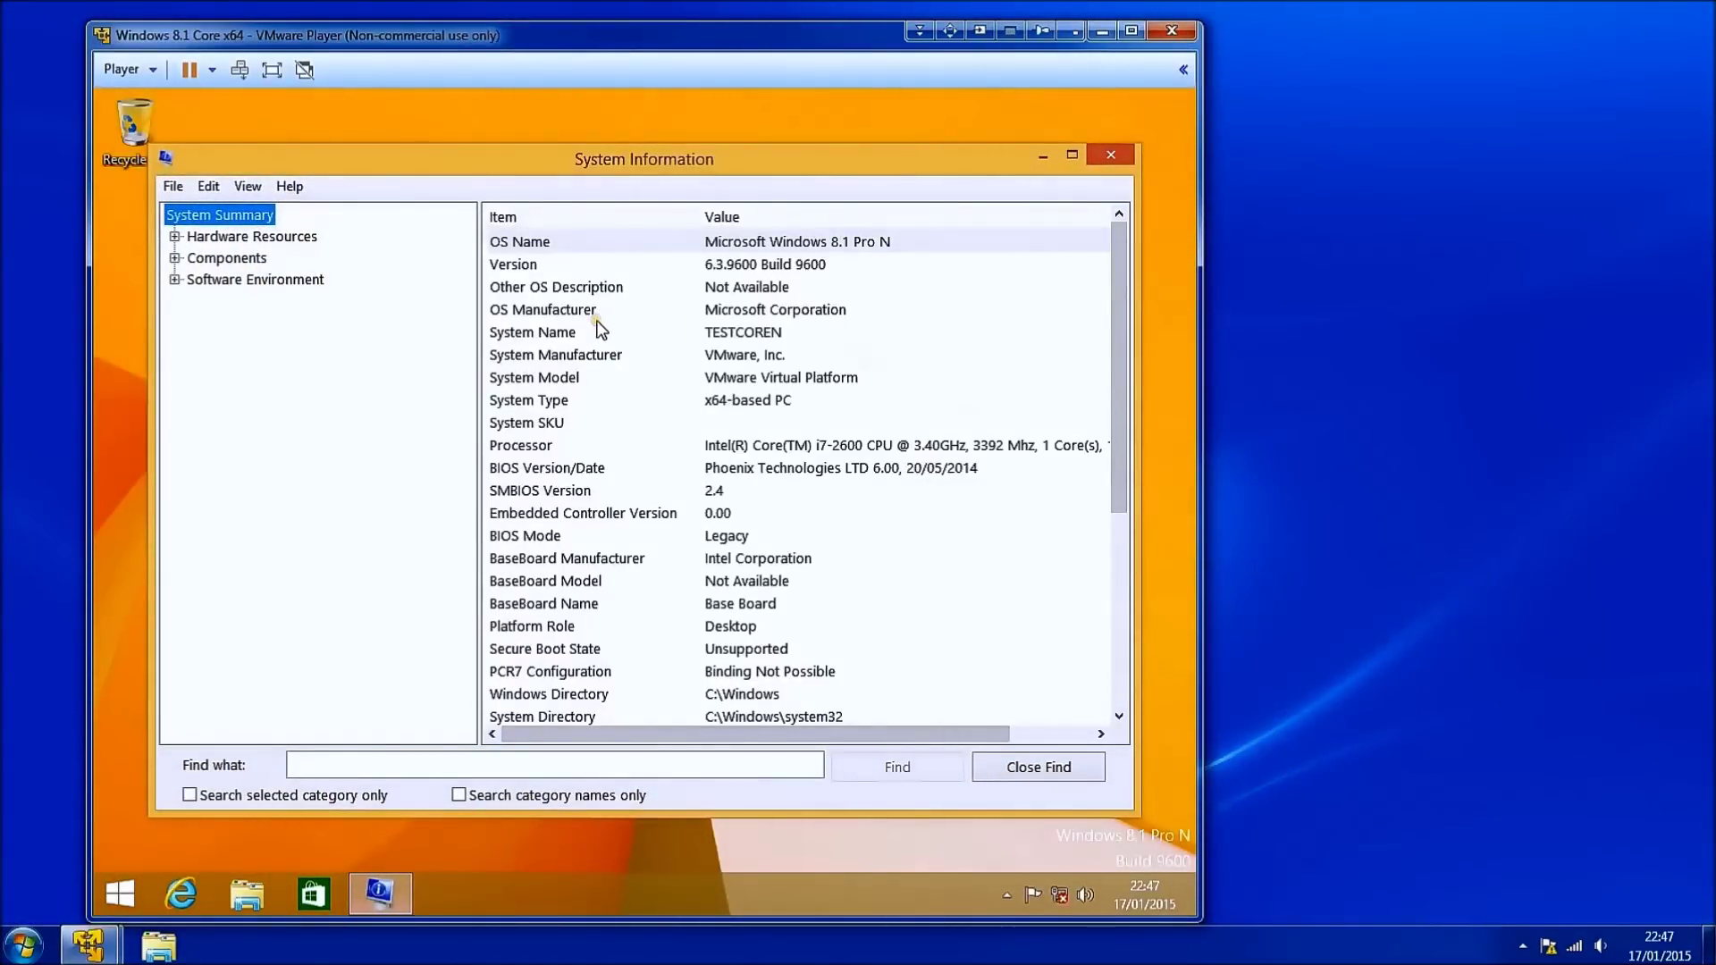
pyautogui.click(555, 356)
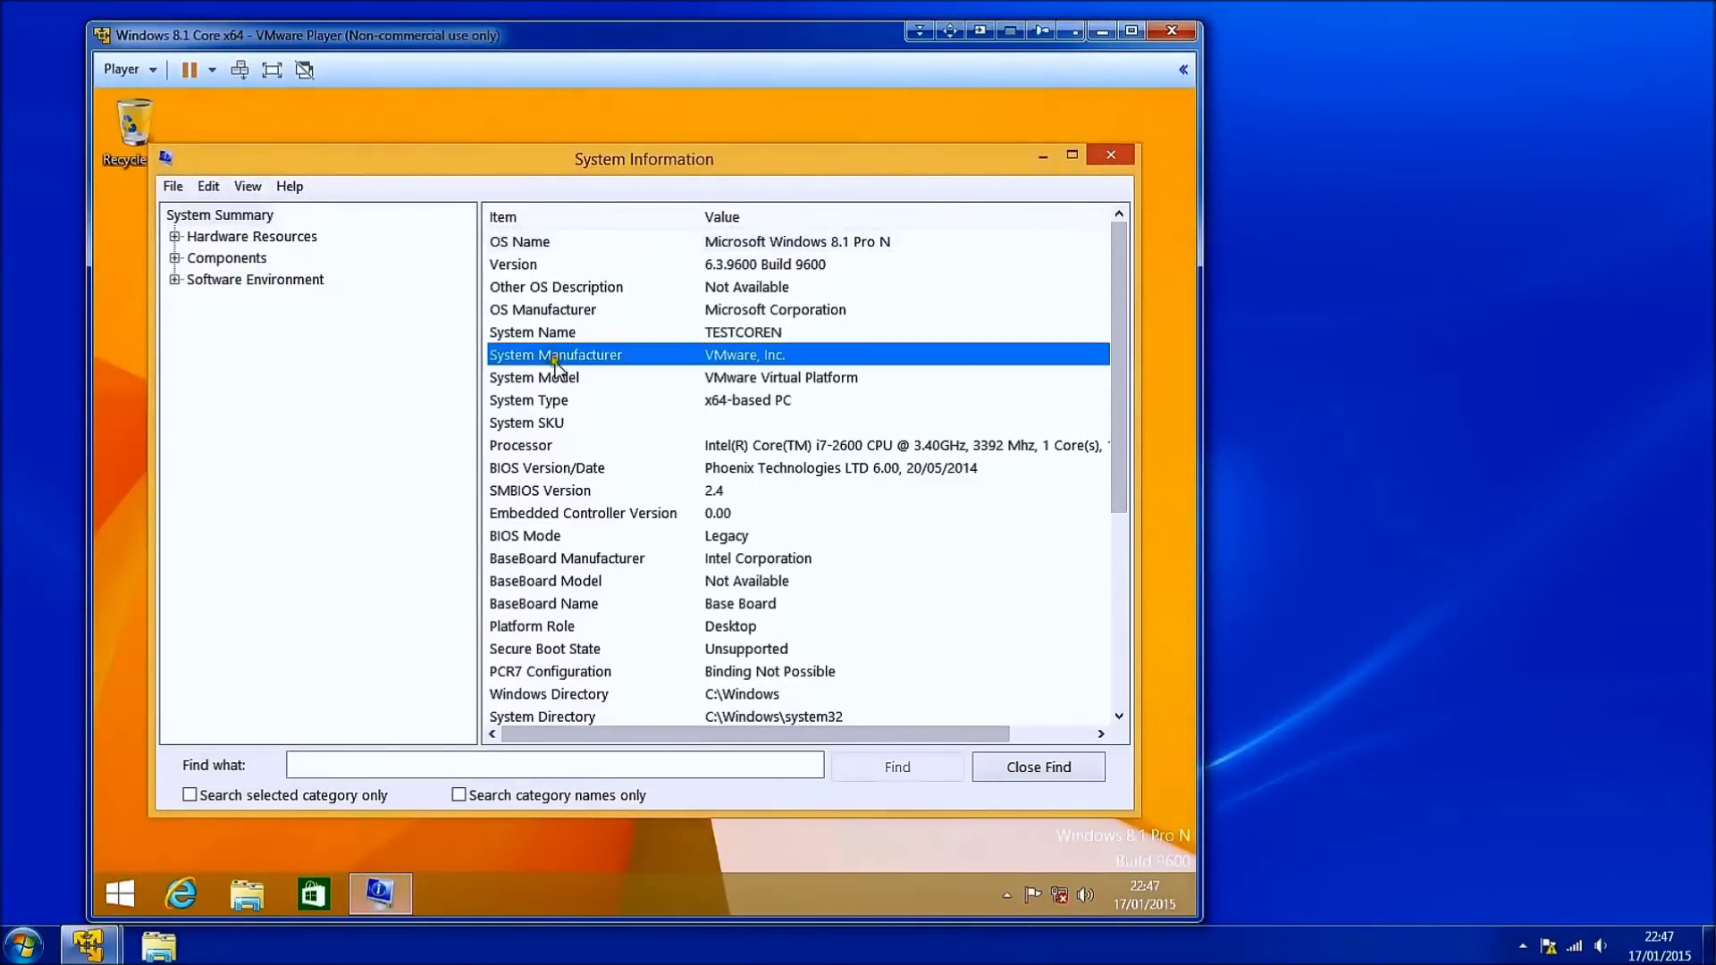
pyautogui.click(554, 379)
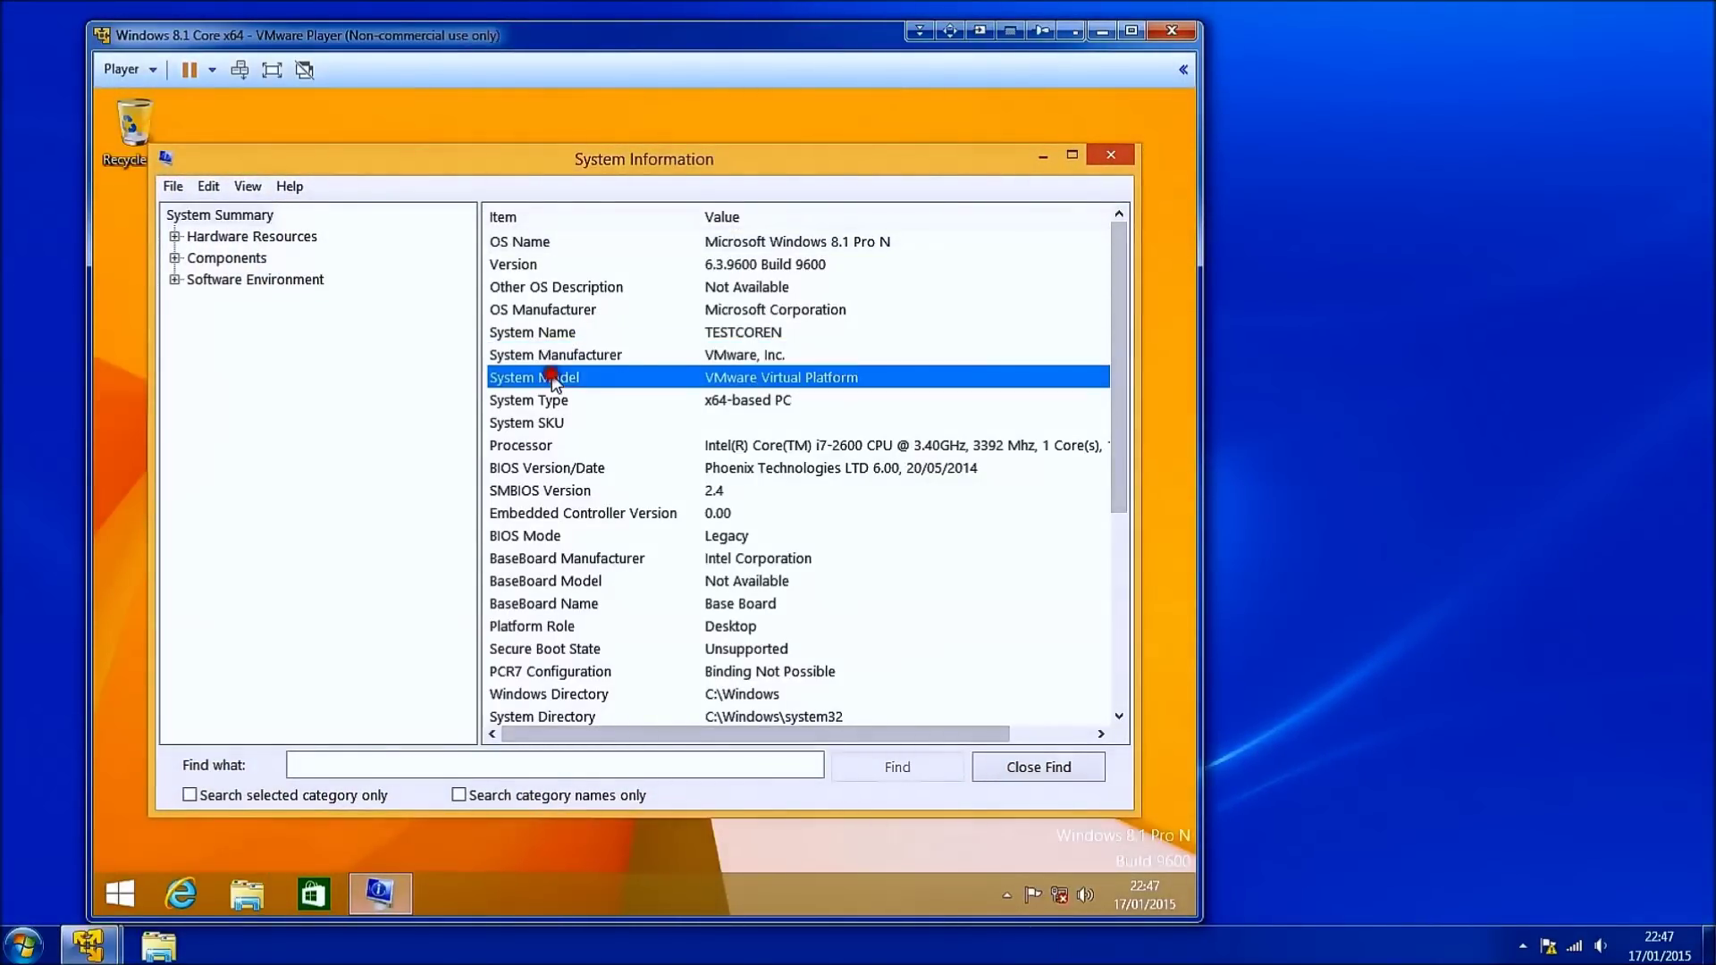
pyautogui.click(559, 467)
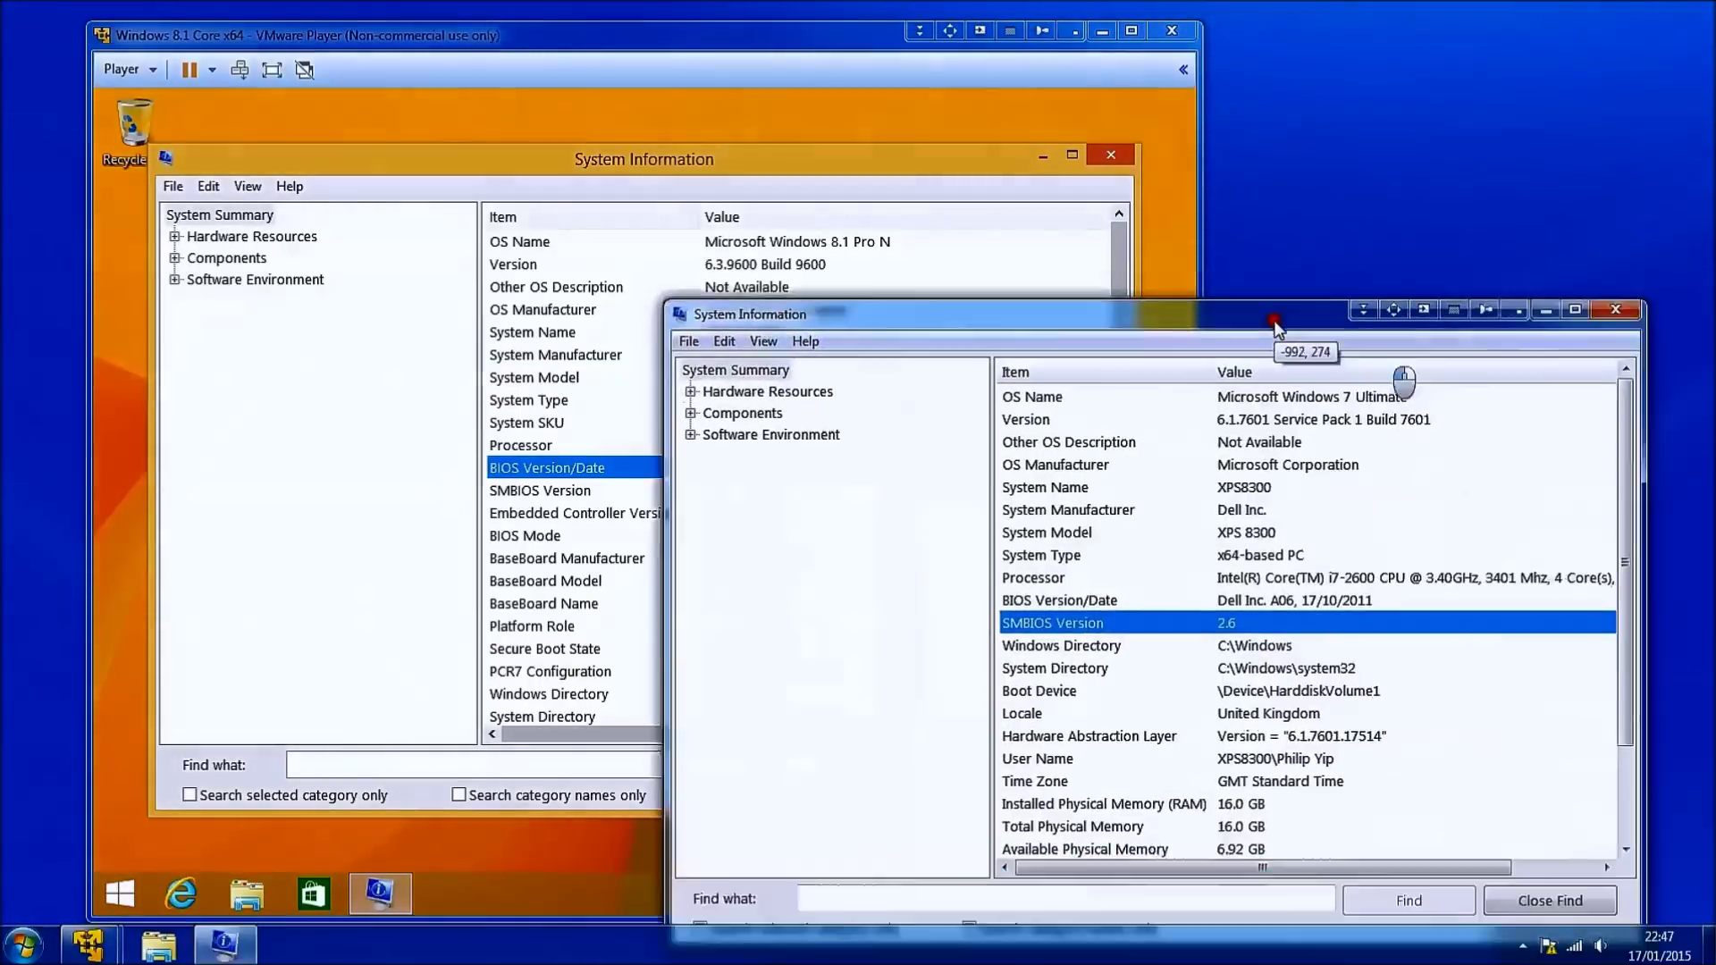
# Check the host's System Manufacturer, XPS 8300 model and BIOS A06 (17/10/2011) in System Information.
pyautogui.moveTo(1288, 317); pyautogui.dragTo(765, 178)
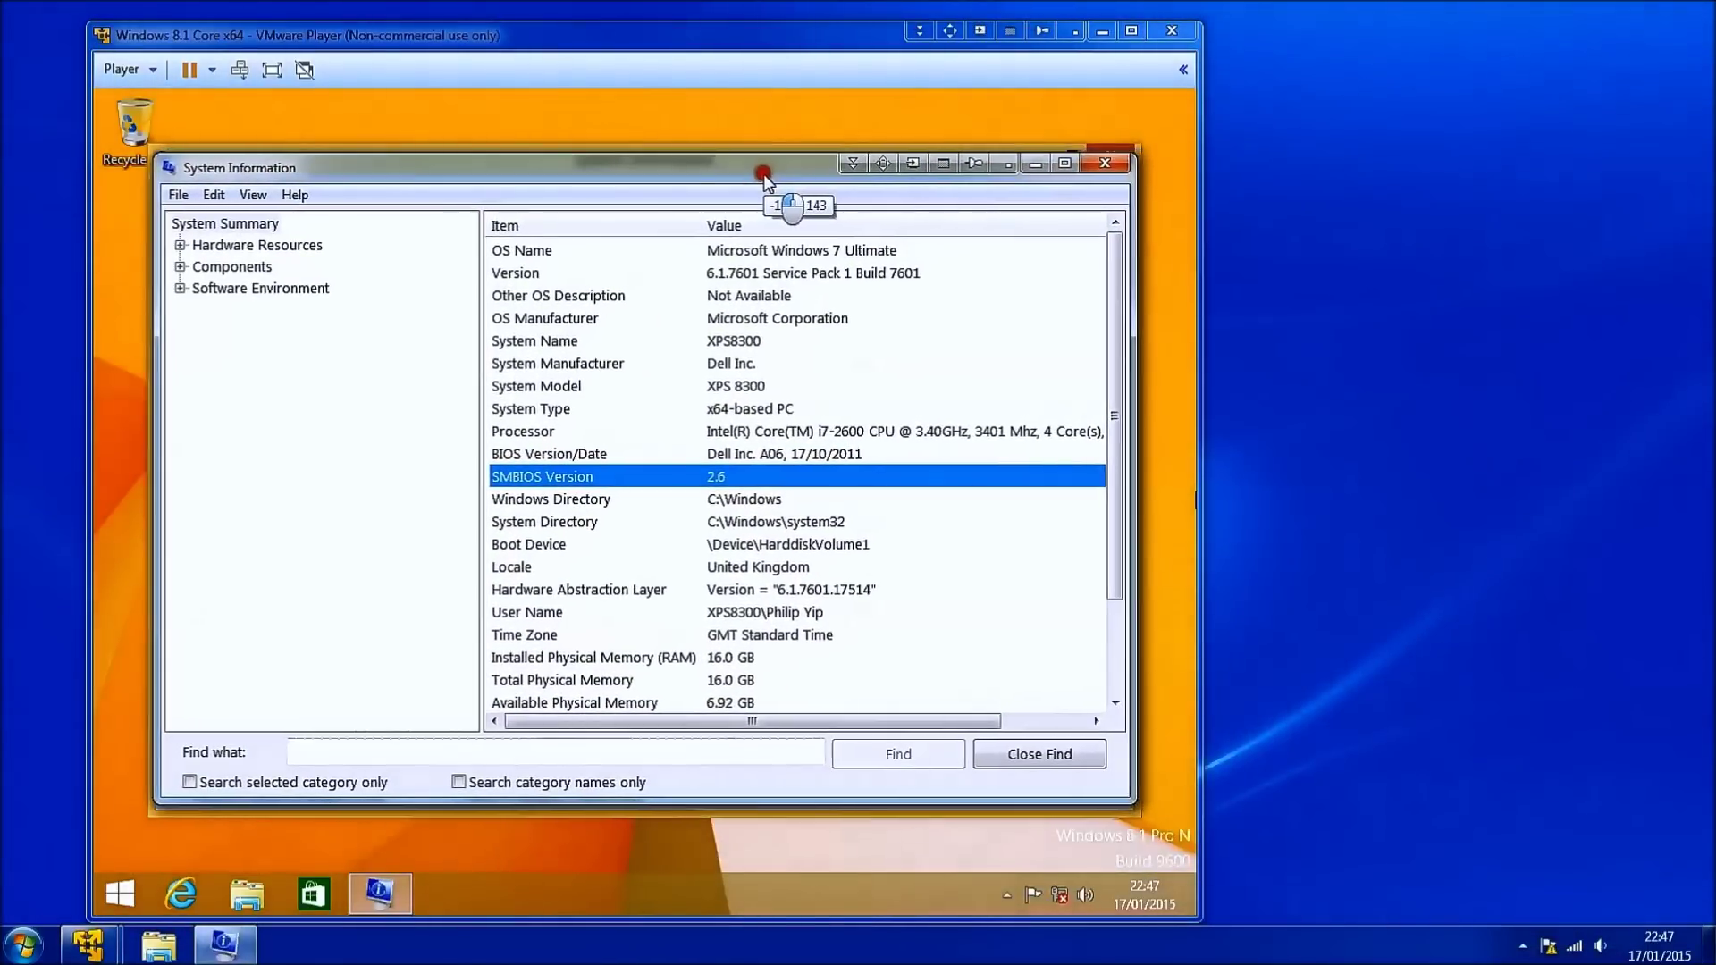
pyautogui.click(756, 364)
pyautogui.click(755, 386)
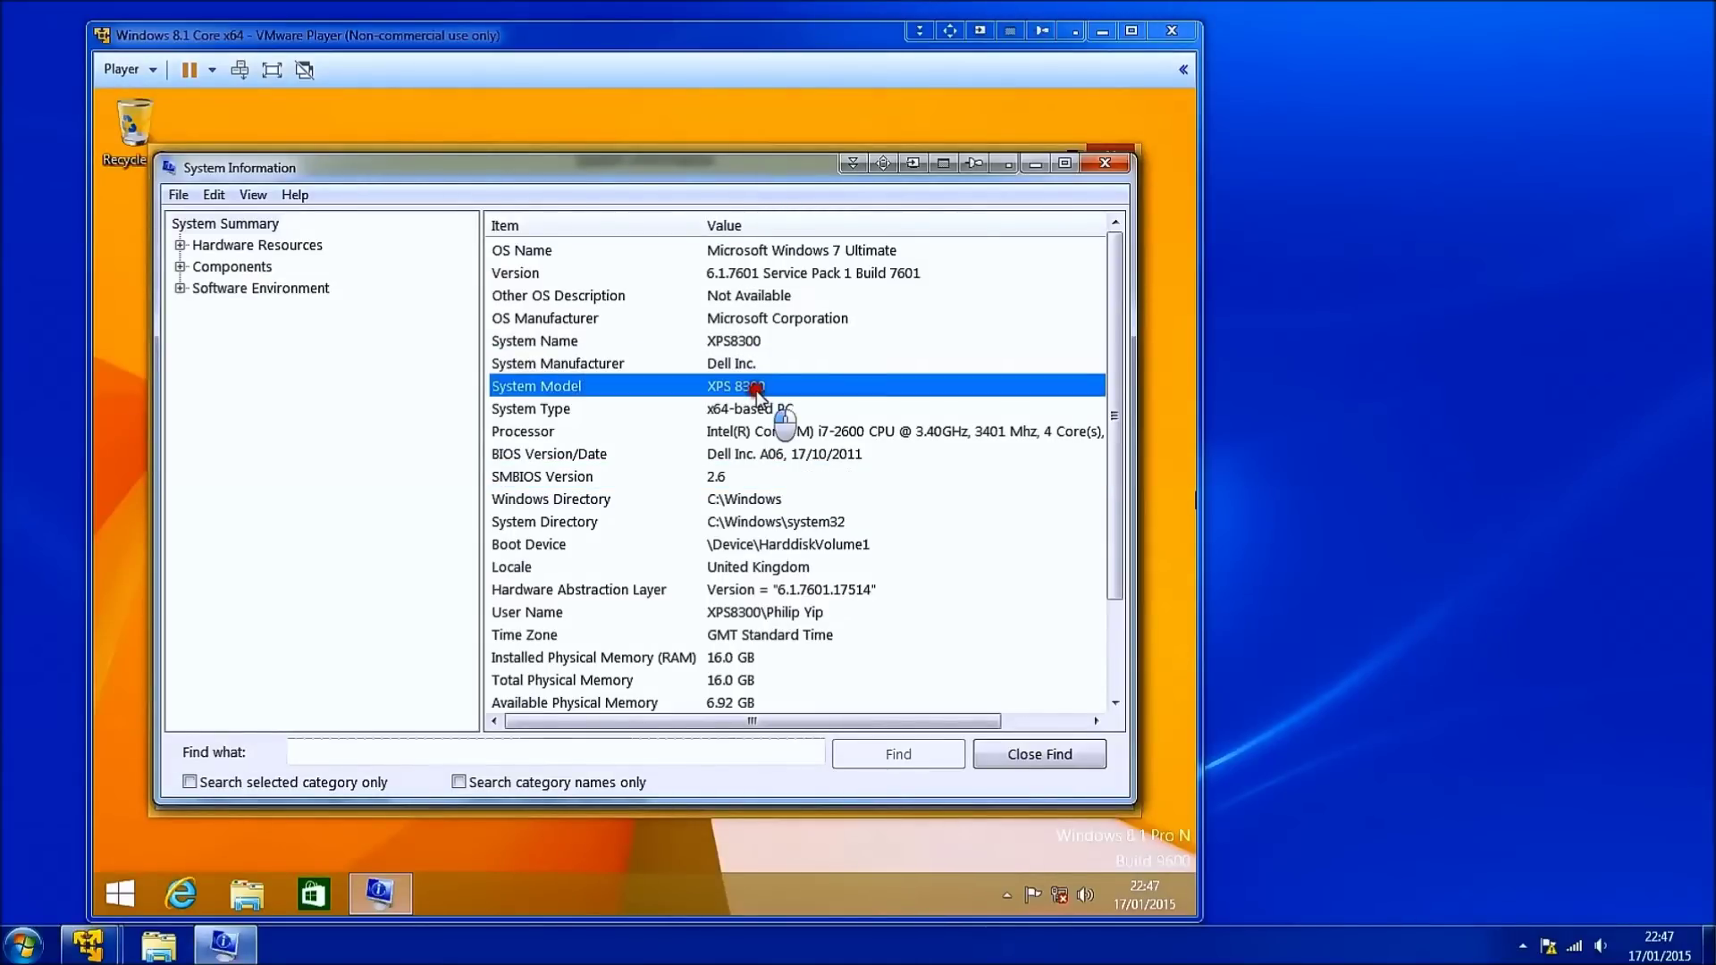
pyautogui.click(785, 453)
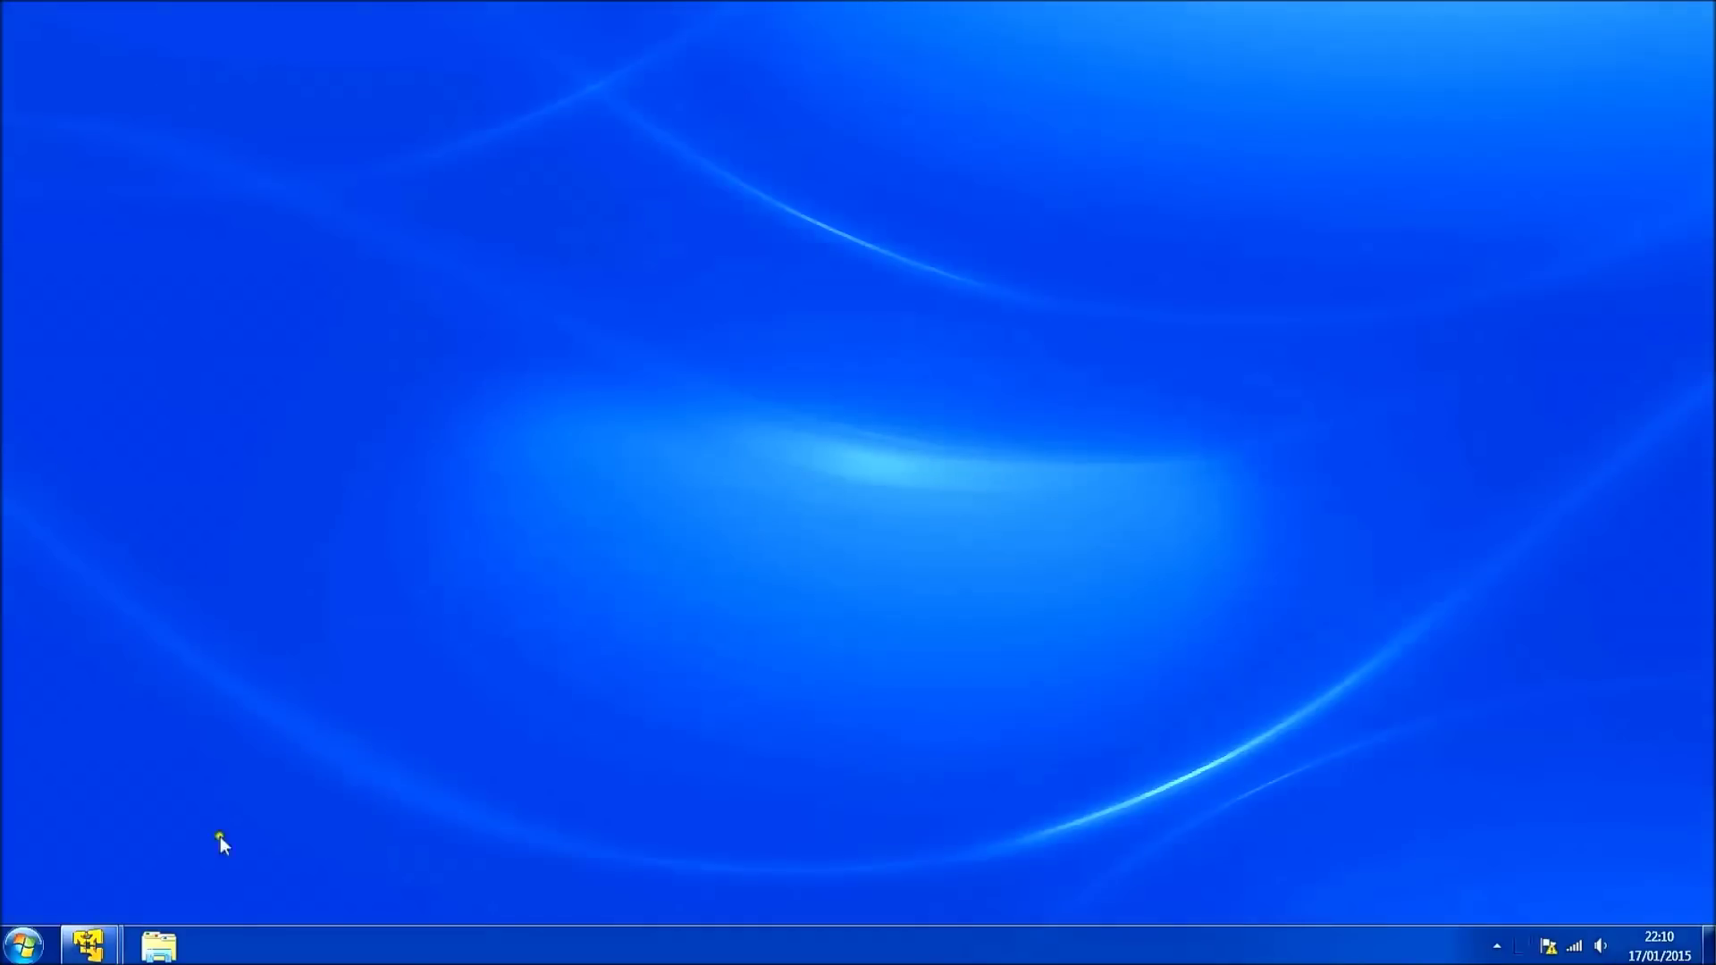
# On the Dell host, open Device Manager via Computer properties and open the DW1501 Wireless-N card's properties.
pyautogui.click(23, 946)
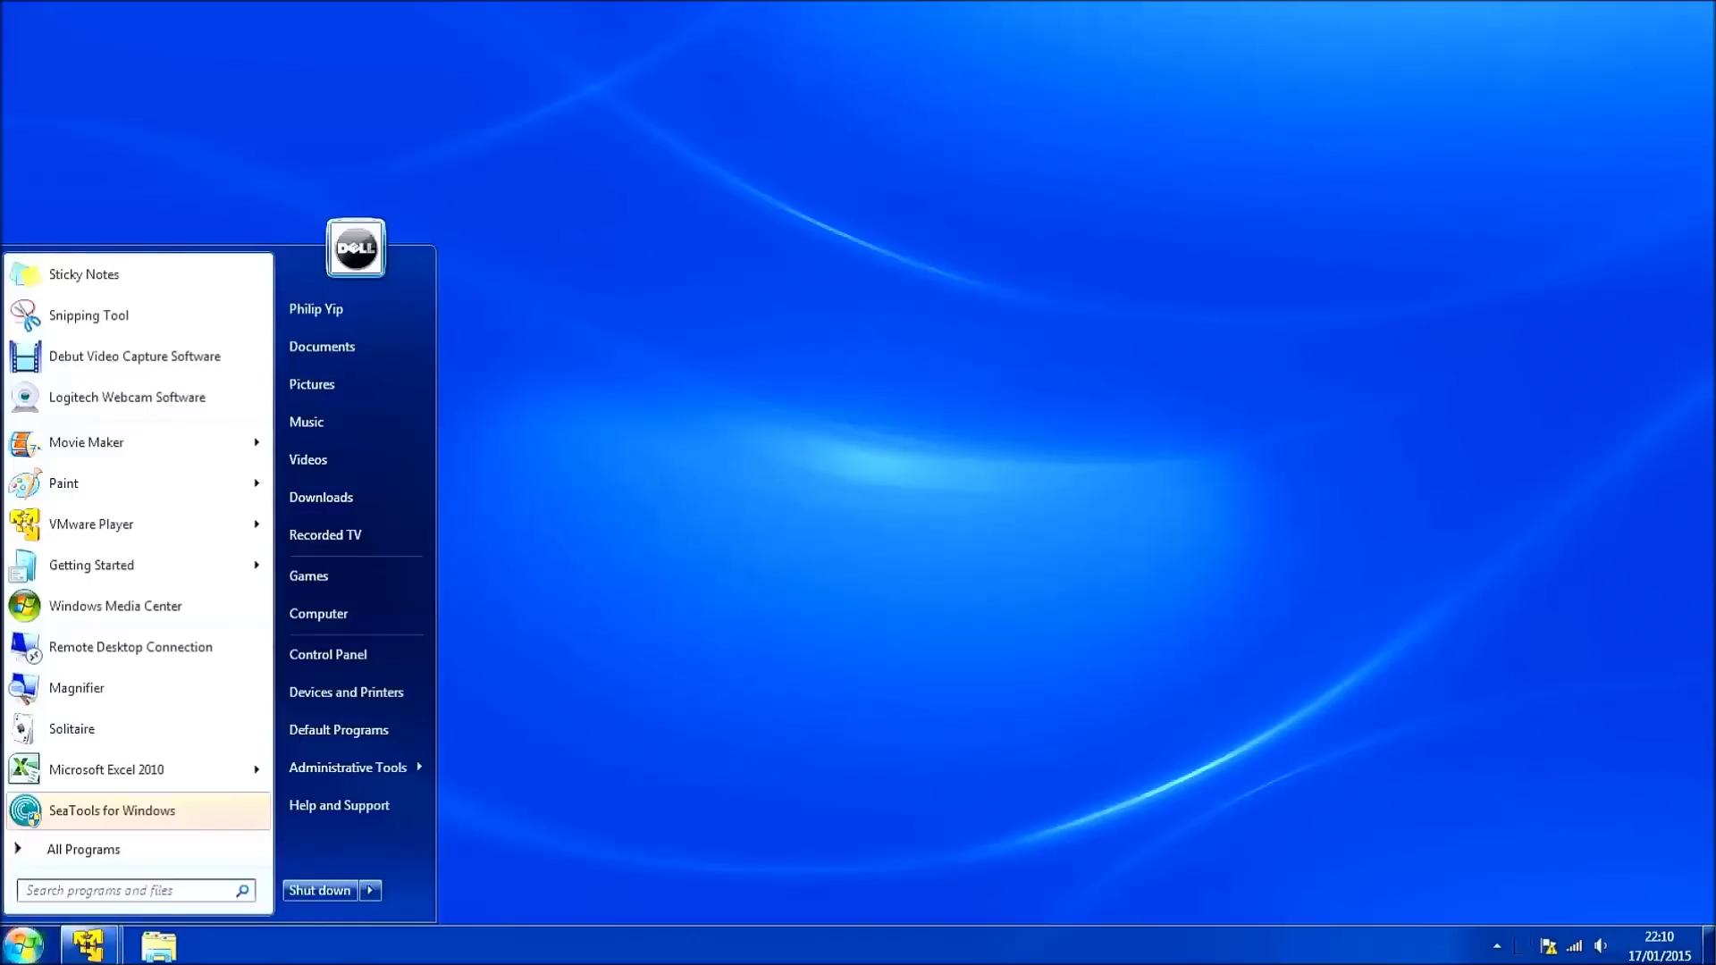
pyautogui.rightClick(322, 618)
pyautogui.click(450, 801)
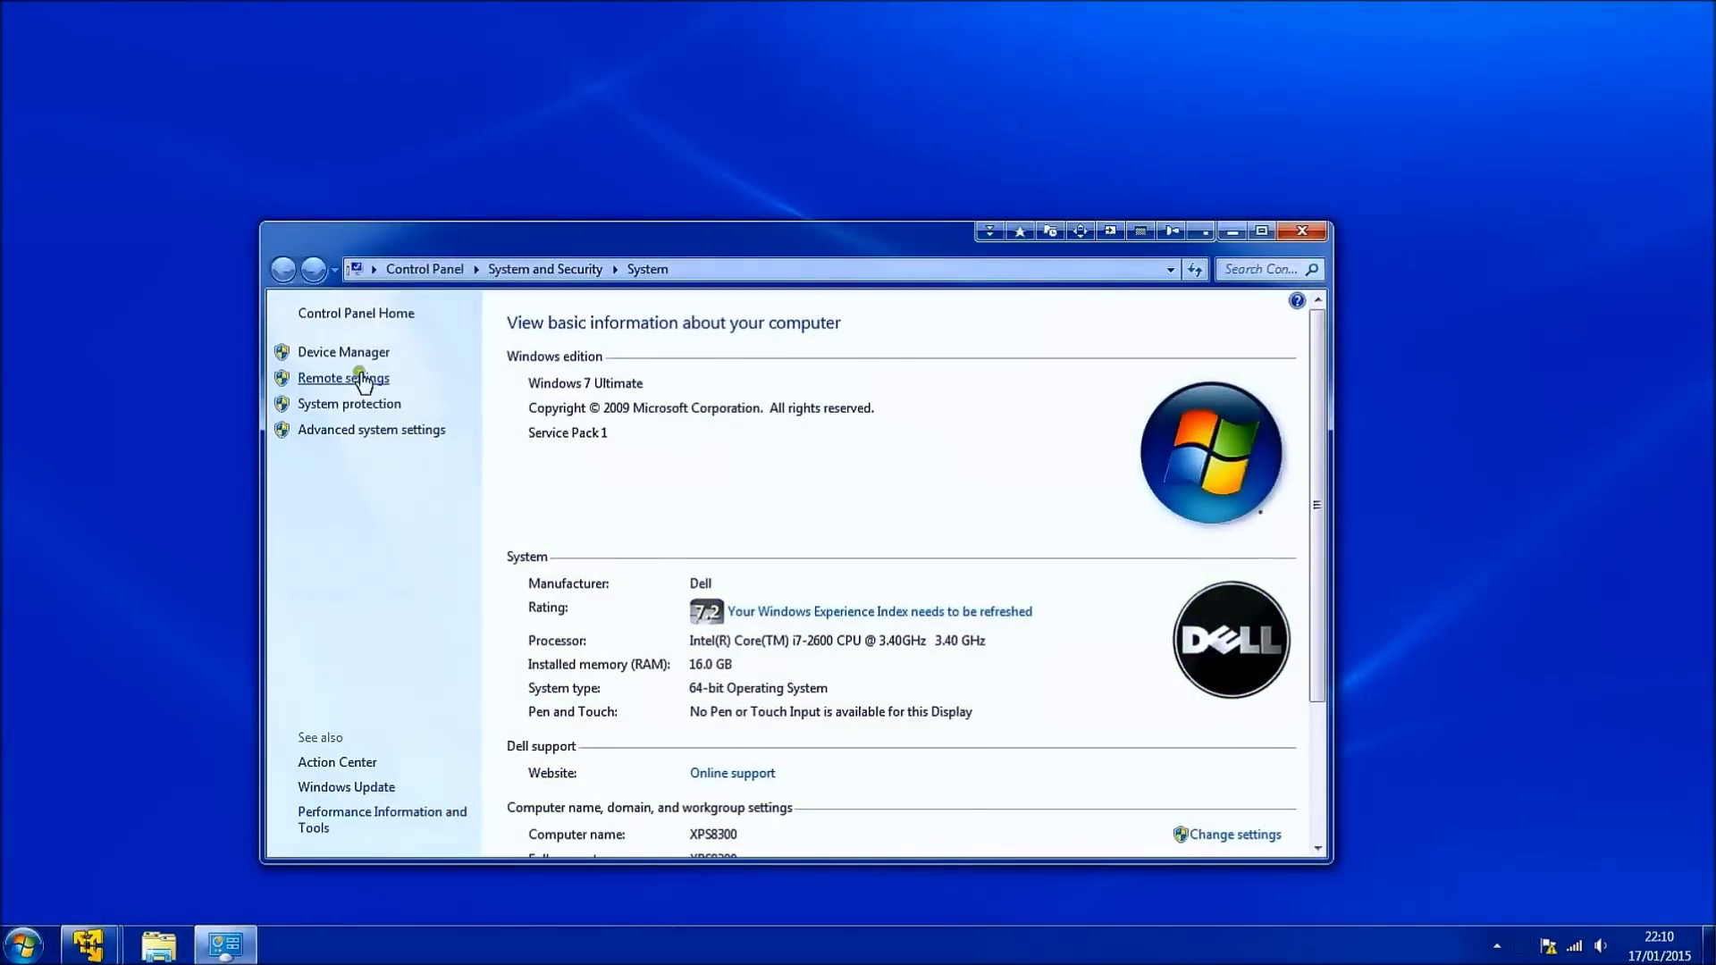
pyautogui.click(361, 357)
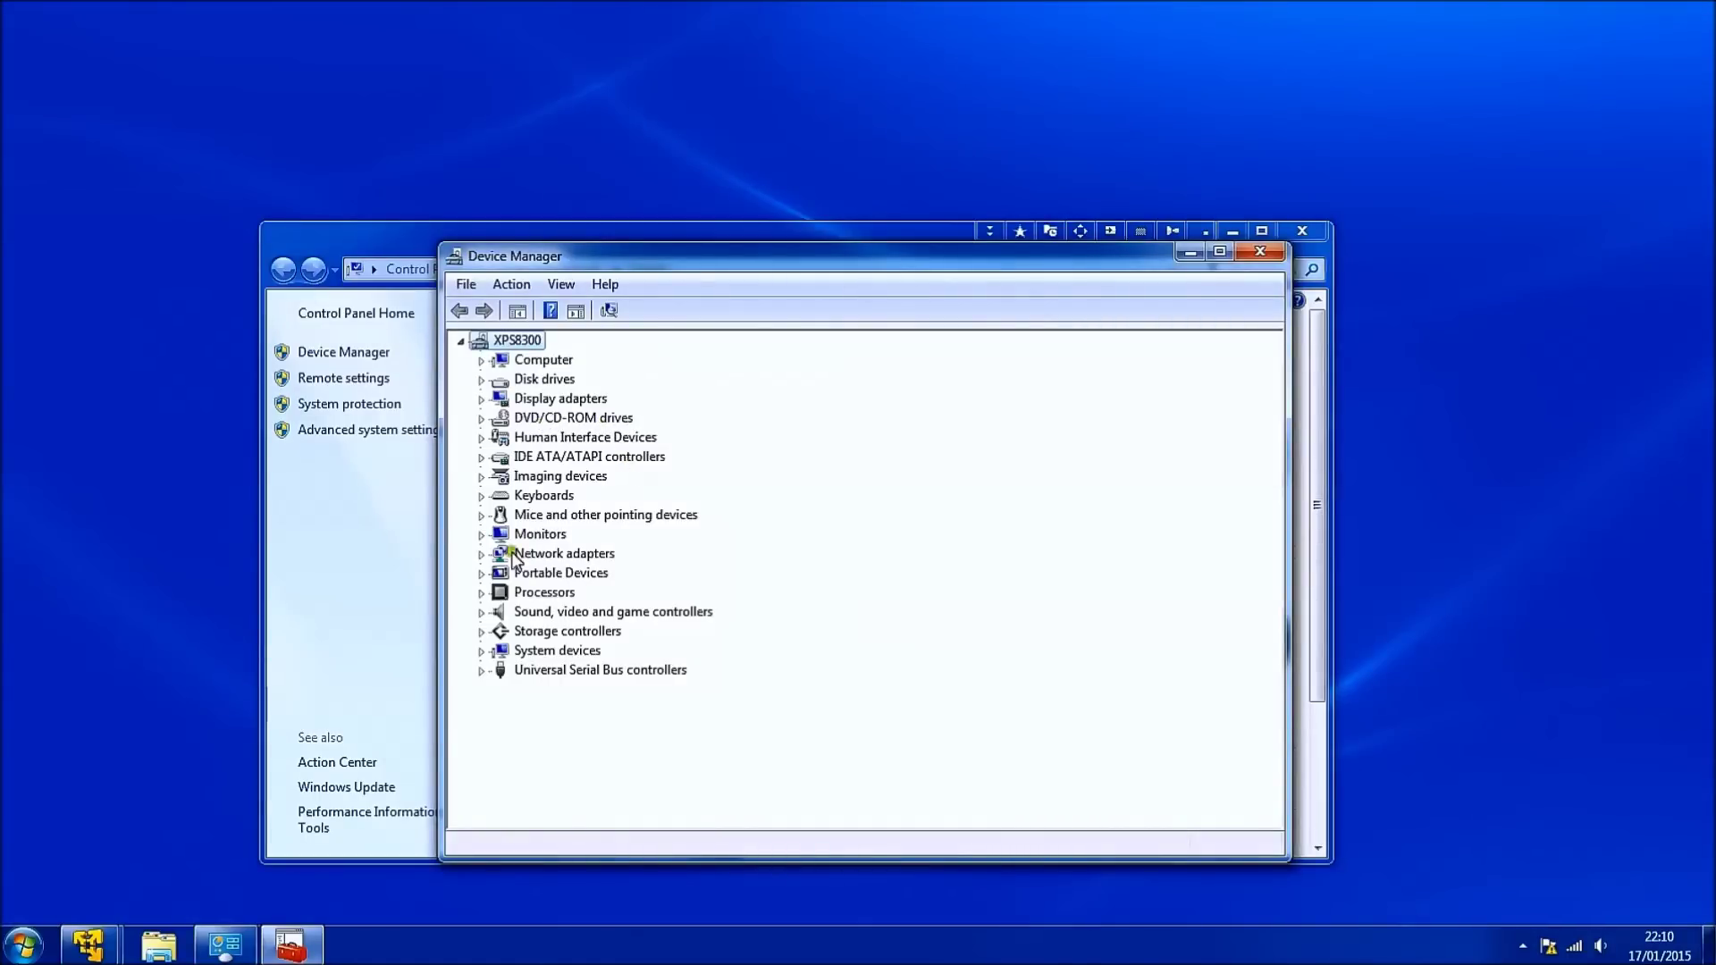
pyautogui.click(482, 555)
pyautogui.rightClick(559, 615)
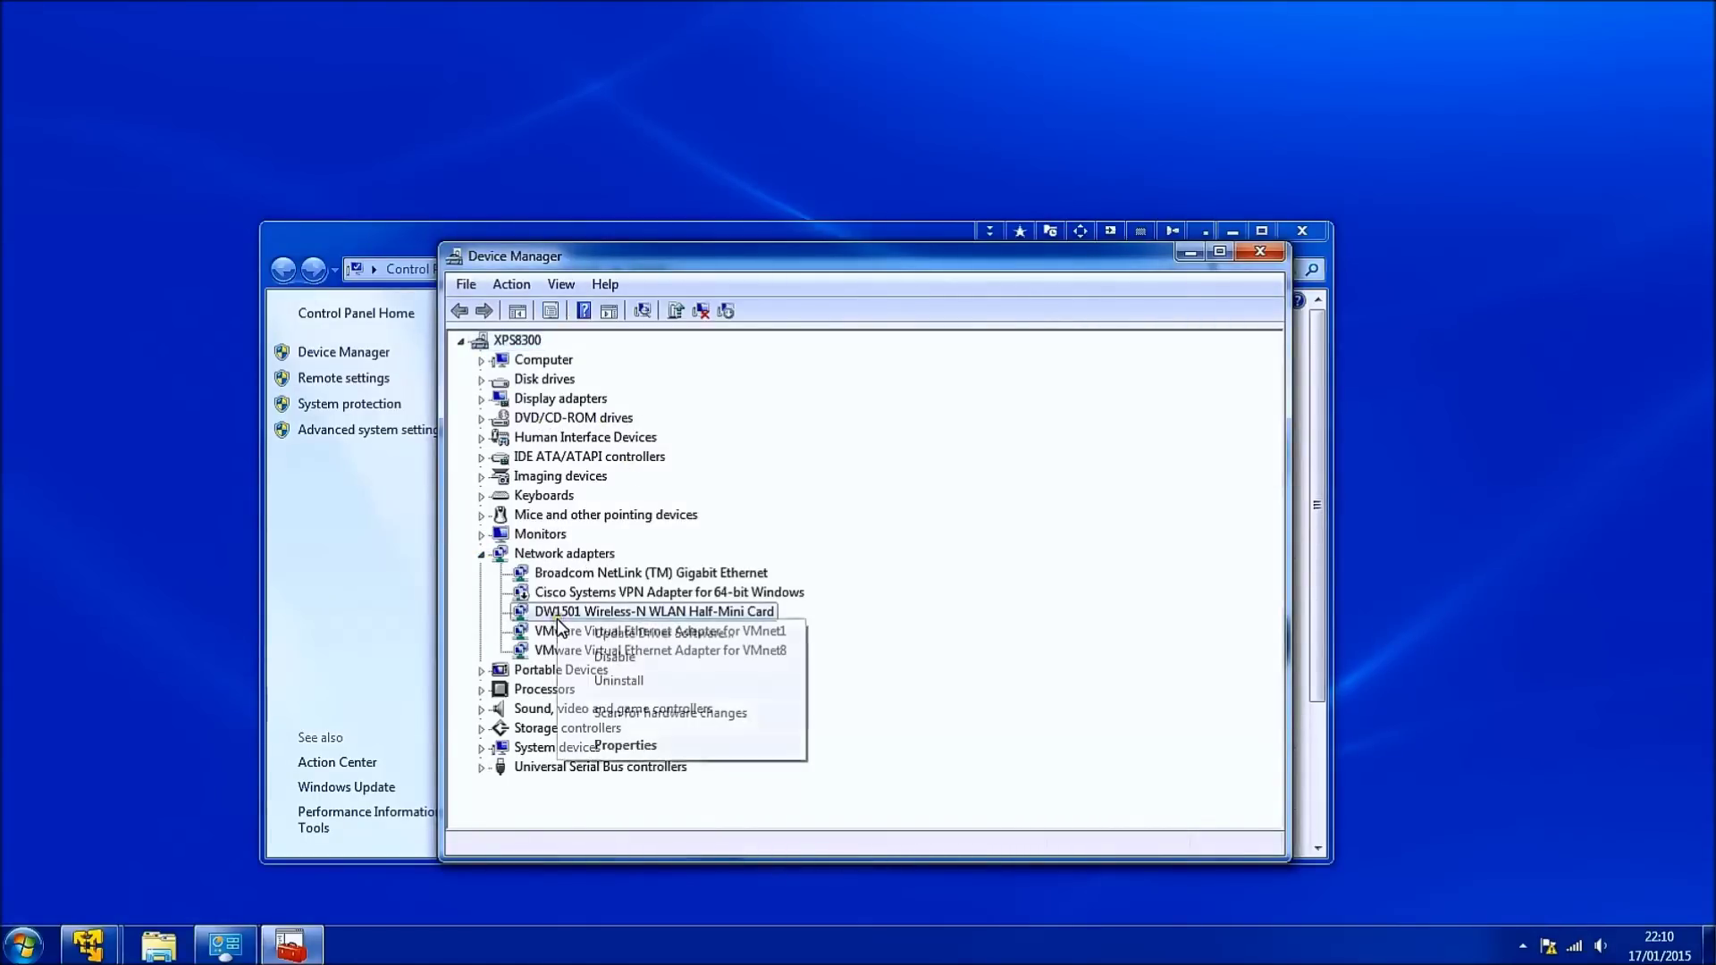
pyautogui.click(620, 742)
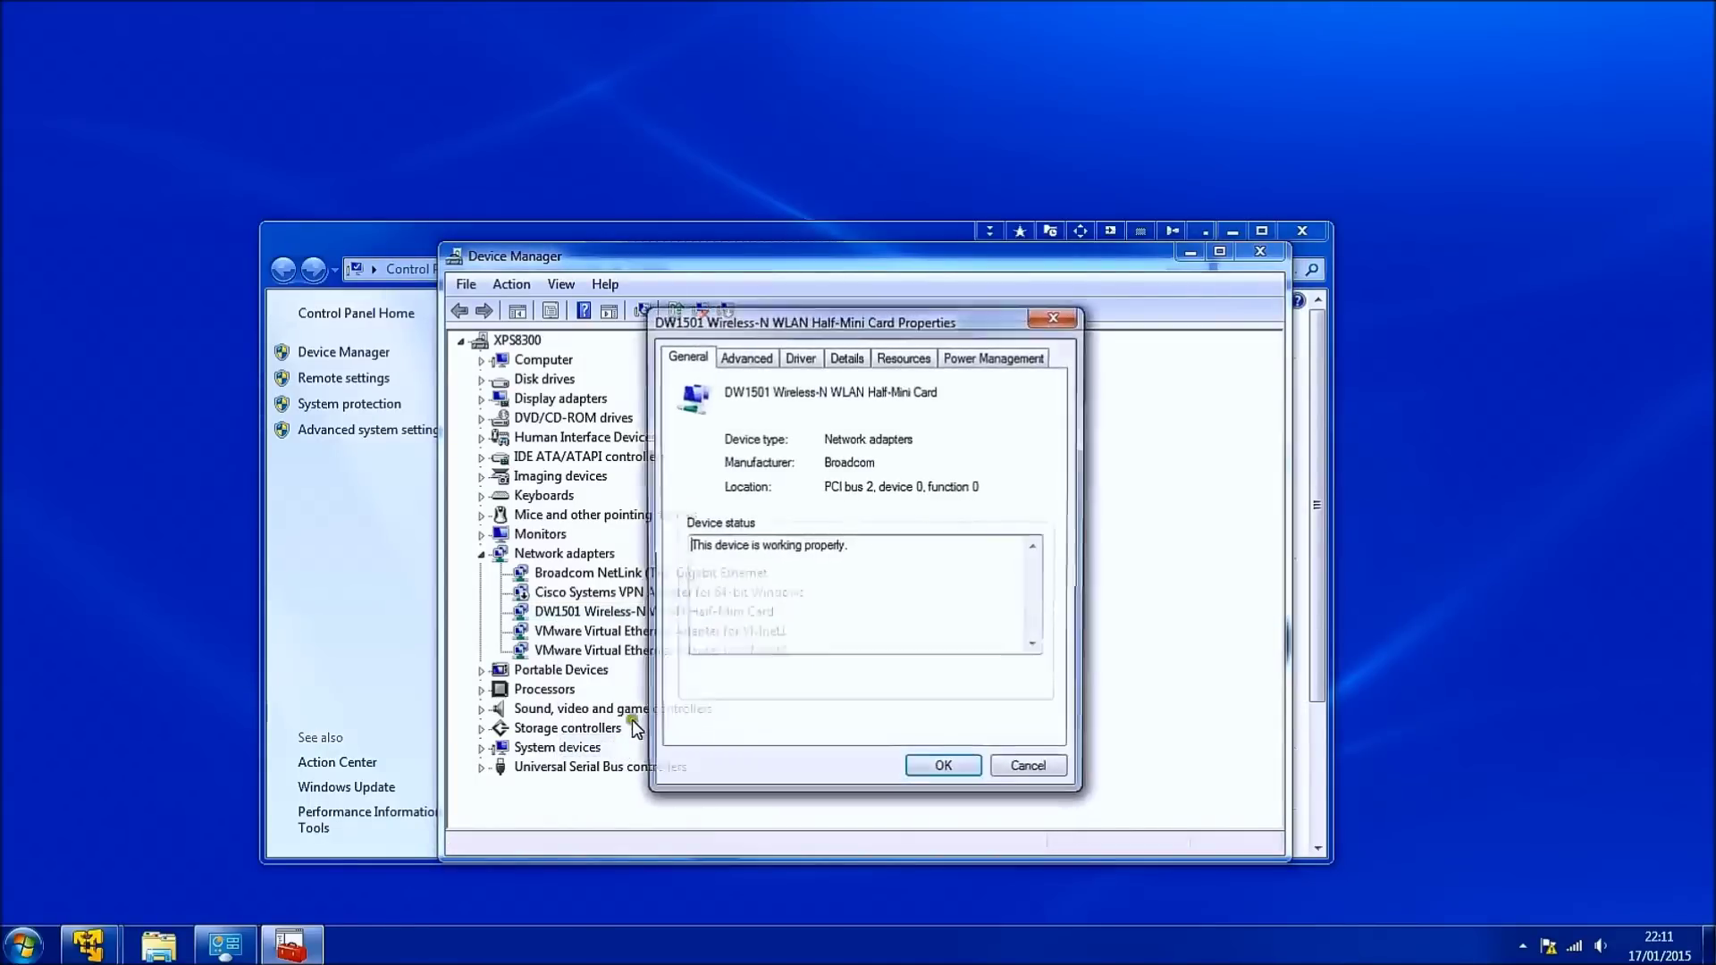
# Copy all four Hardware Ids of the DW1501 Wireless-N WLAN Half-Mini Card and close its properties.
pyautogui.click(826, 356)
pyautogui.click(772, 458)
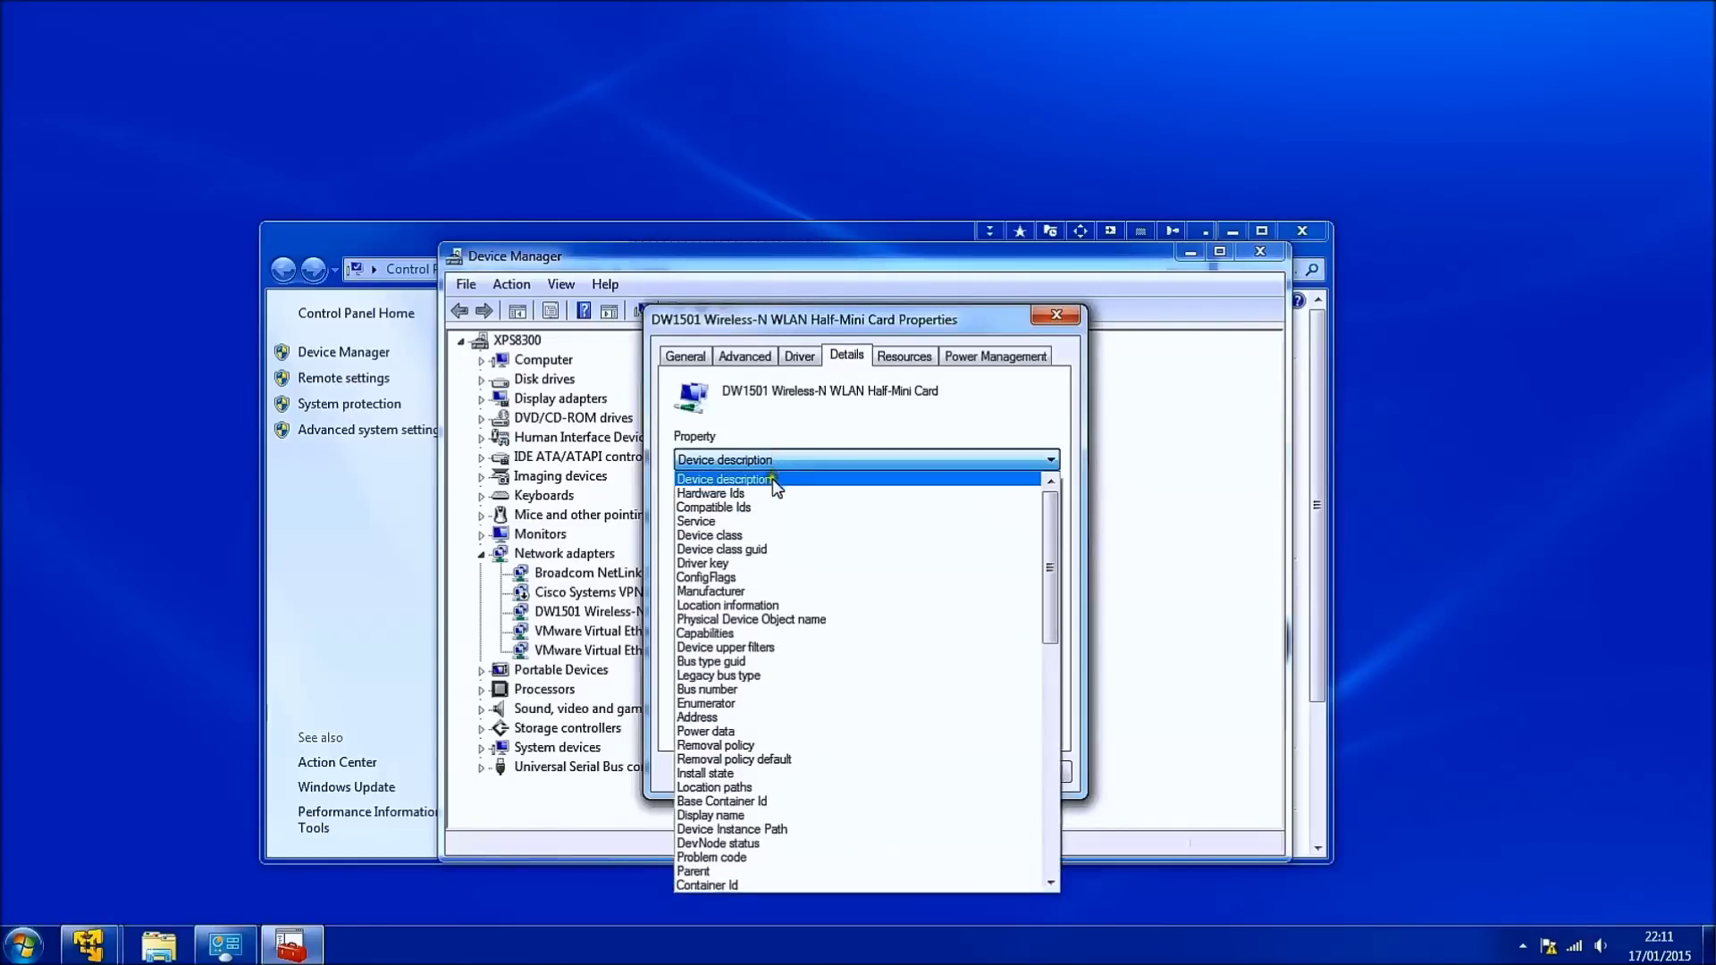
pyautogui.click(775, 491)
pyautogui.moveTo(772, 324); pyautogui.dragTo(963, 338)
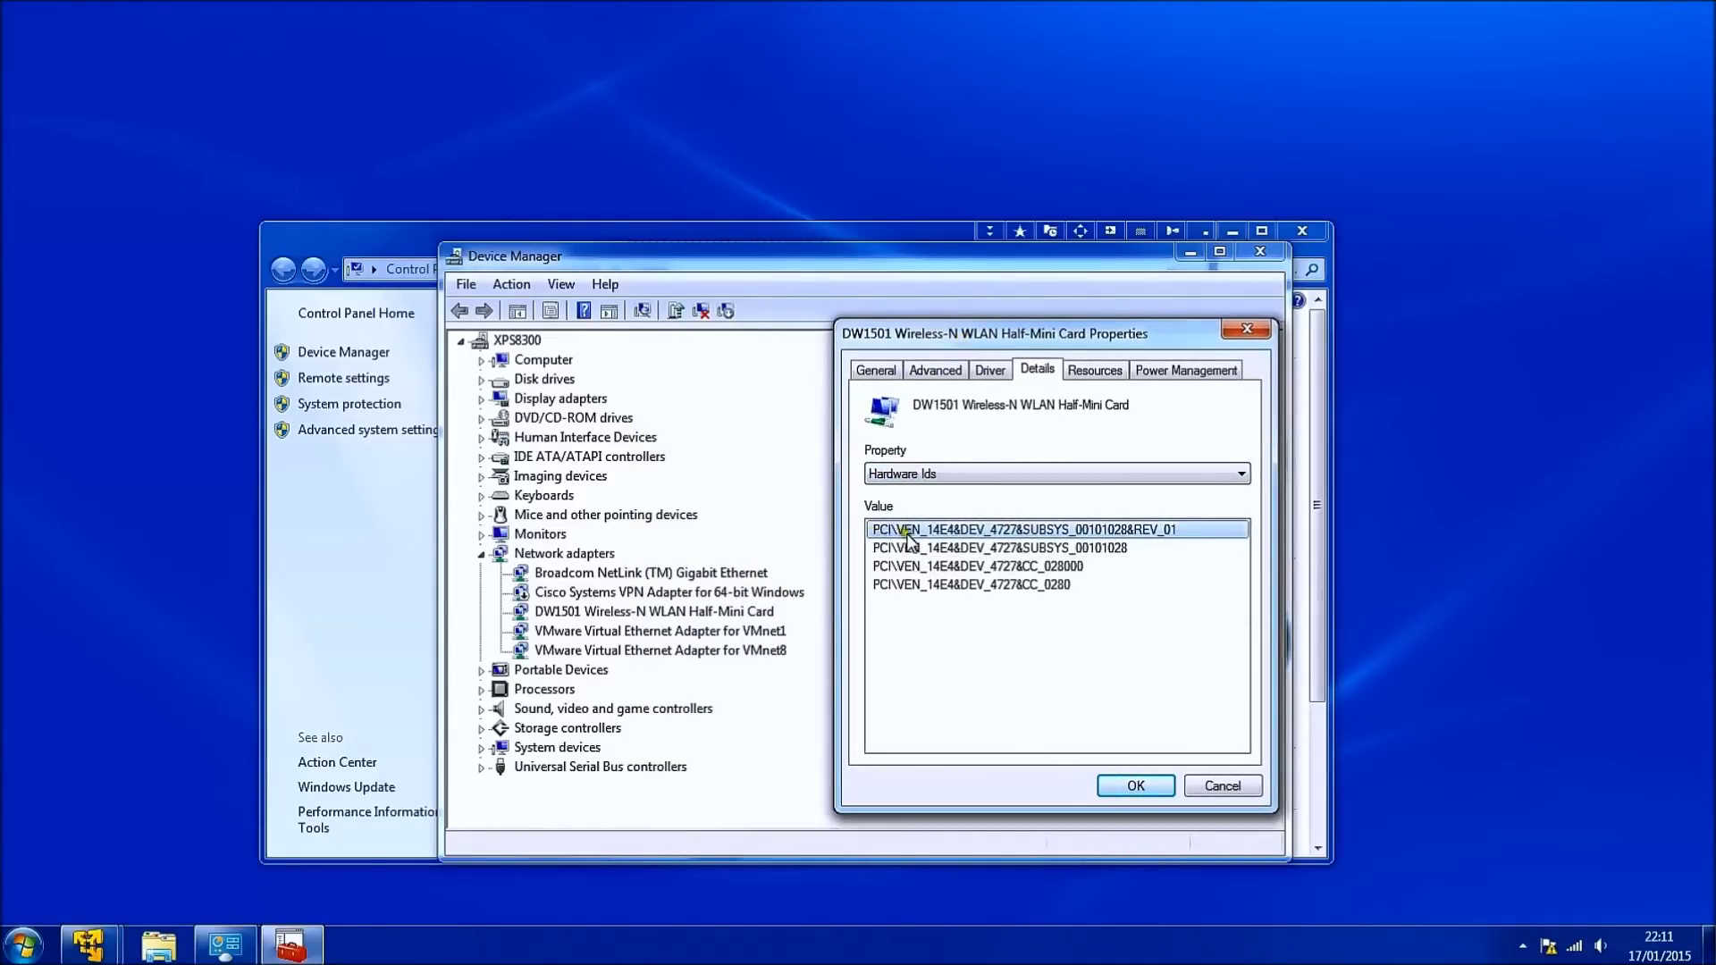
pyautogui.rightClick(945, 536)
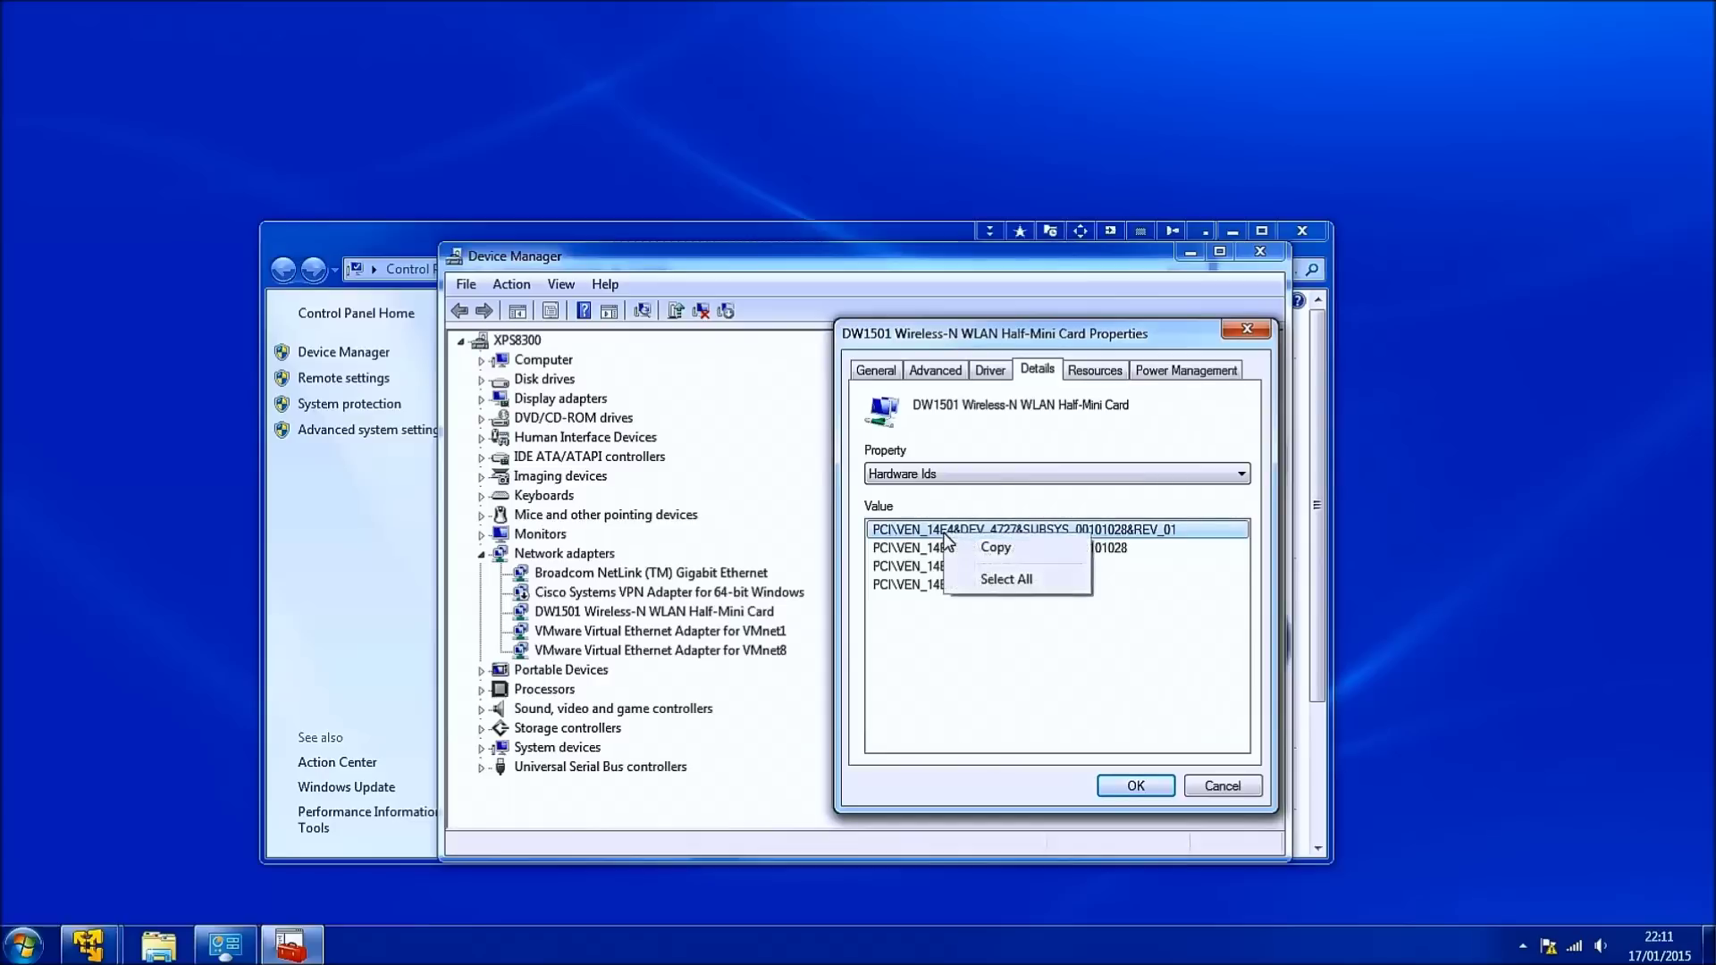
pyautogui.click(994, 573)
pyautogui.rightClick(994, 541)
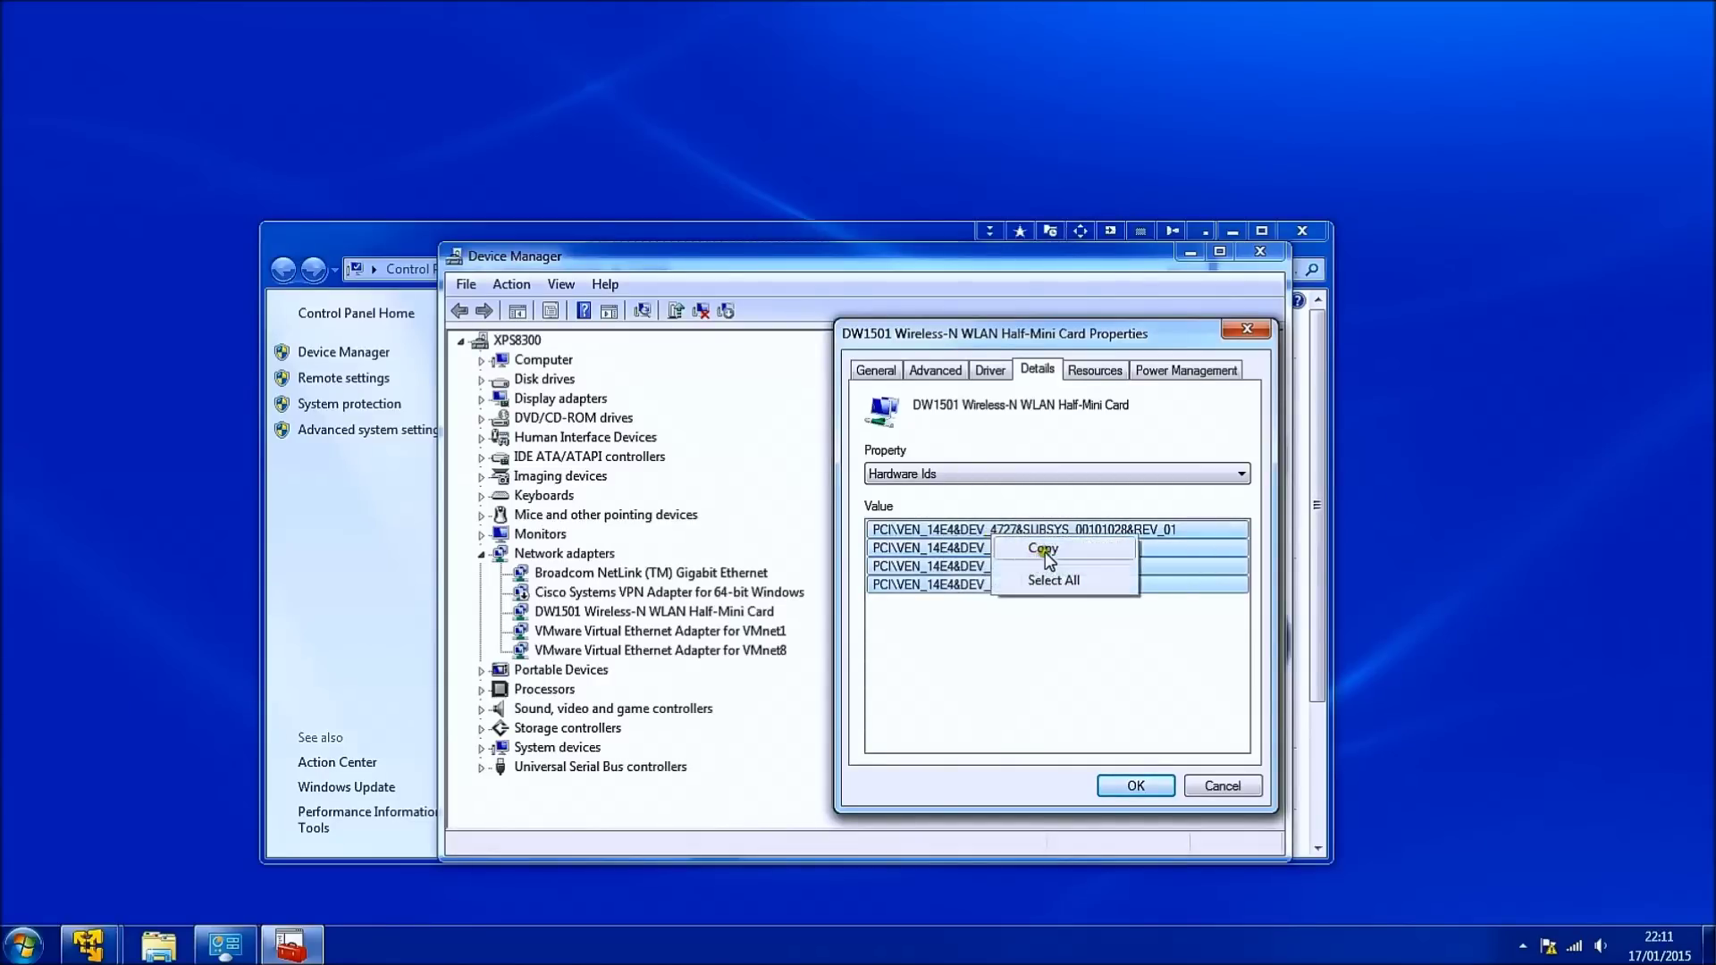
pyautogui.click(1044, 551)
pyautogui.click(1153, 786)
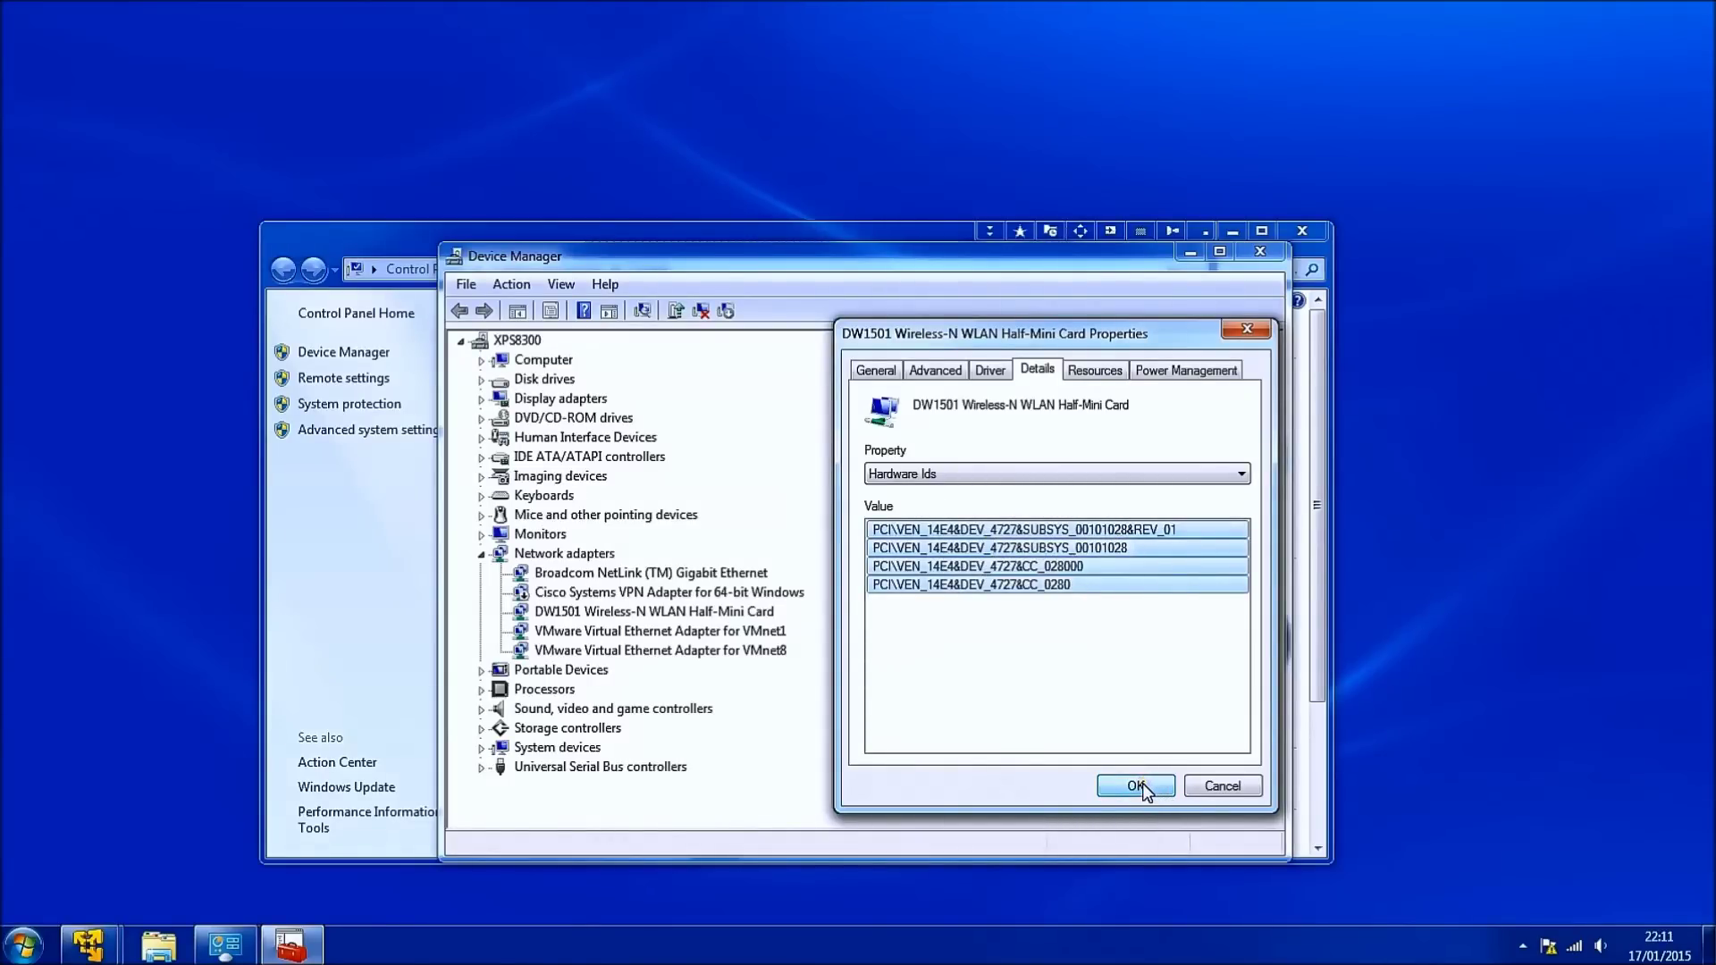
pyautogui.click(1142, 783)
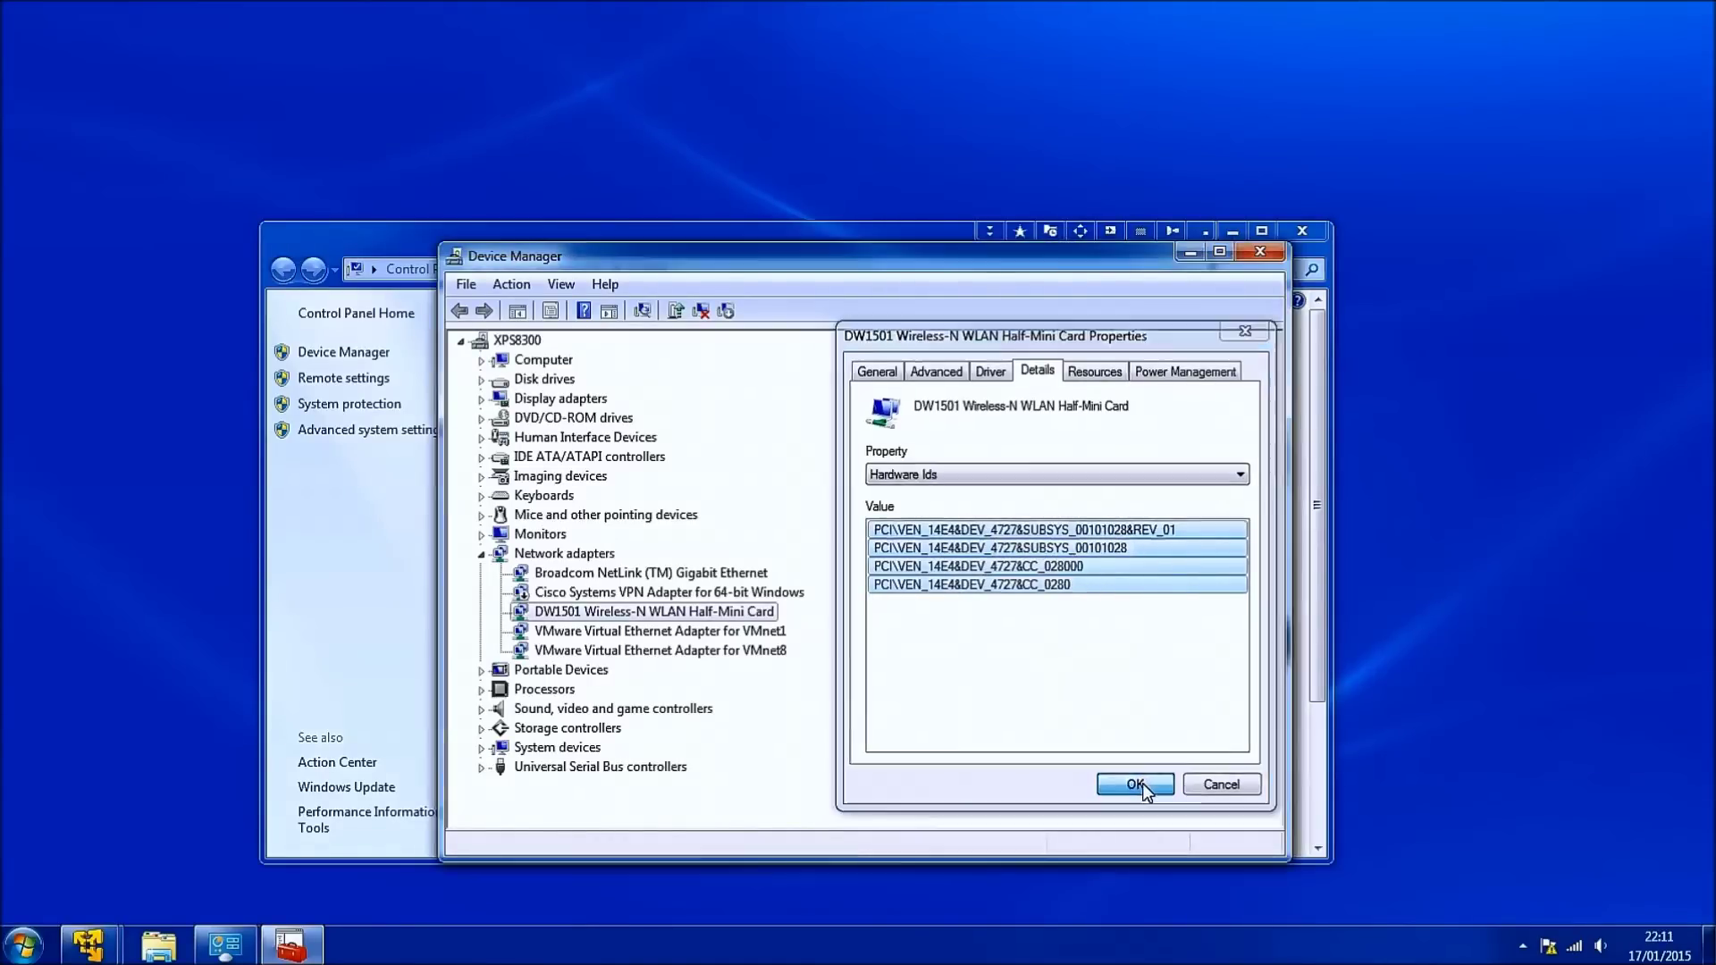
# Copy all four Hardware Ids of the Broadcom NetLink Gigabit Ethernet adapter and close its properties.
pyautogui.rightClick(727, 576)
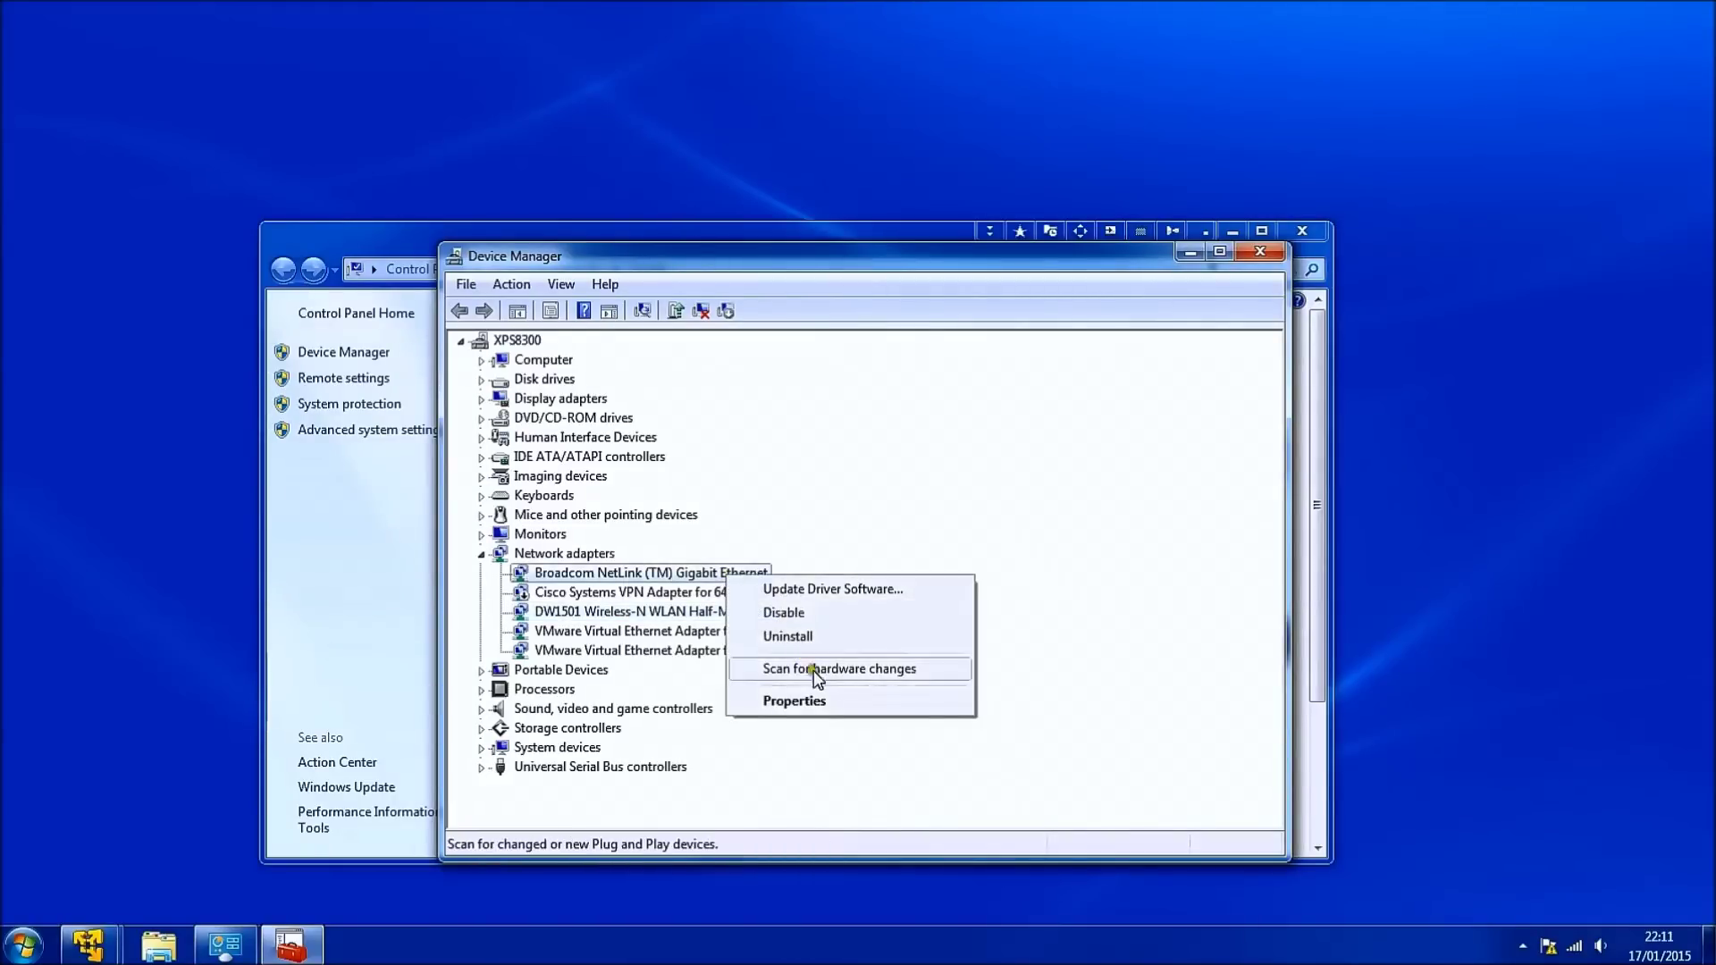
pyautogui.click(819, 701)
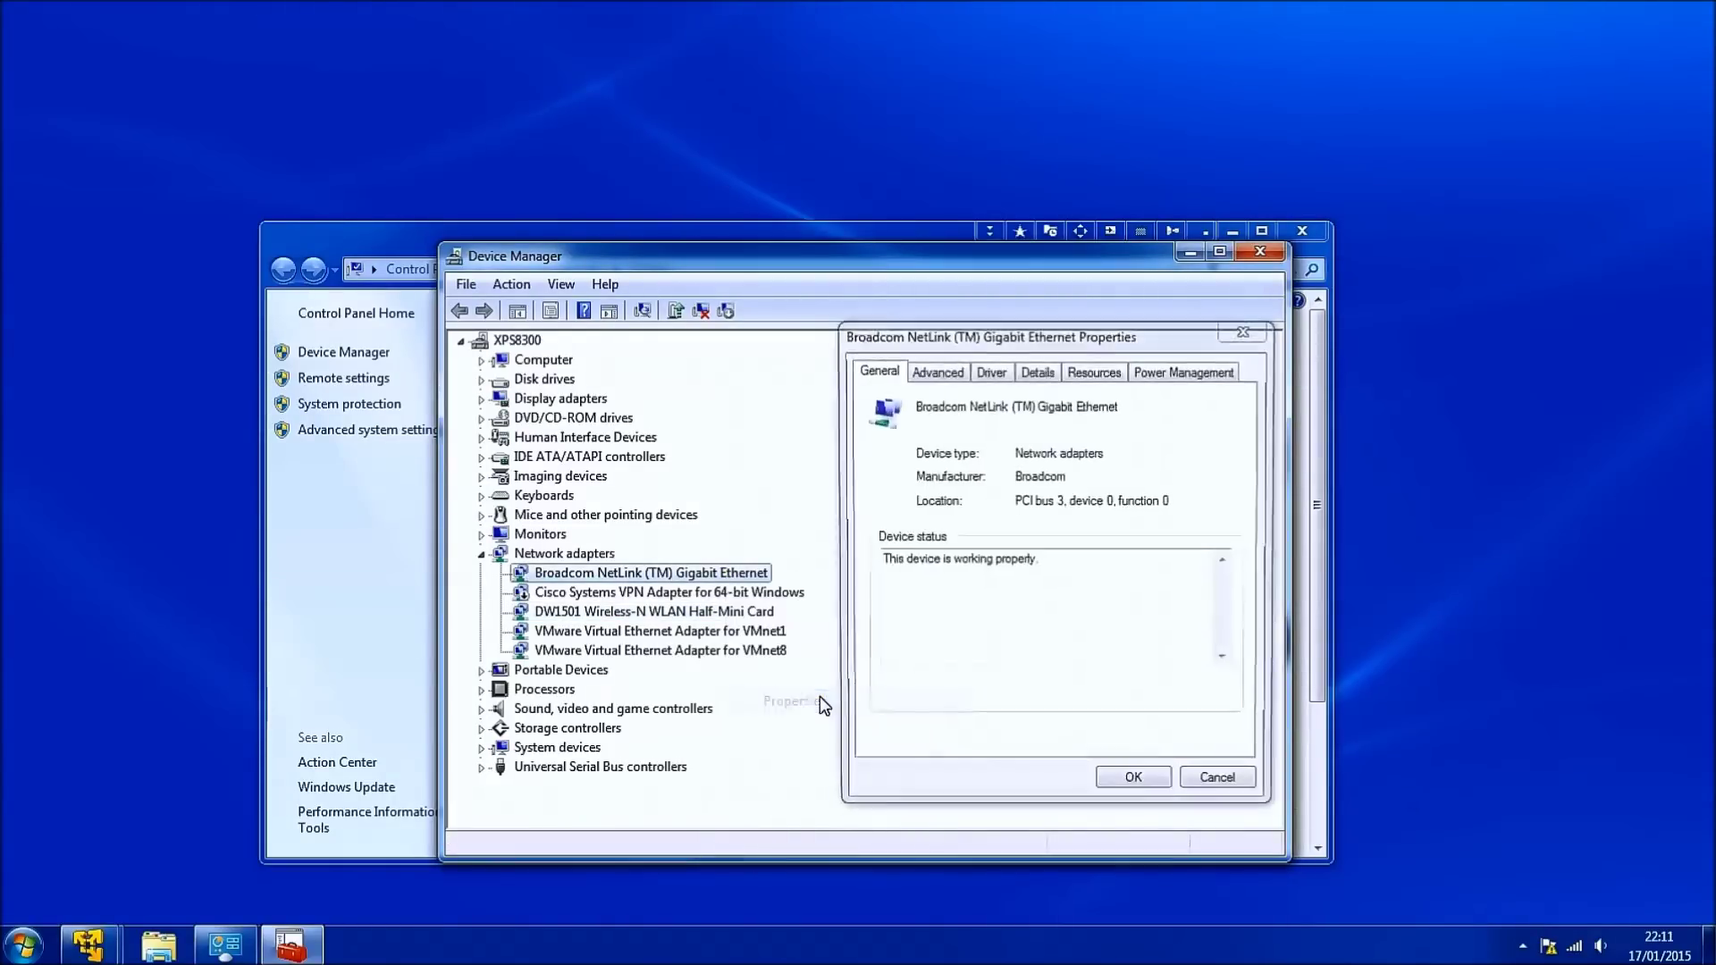
pyautogui.click(1035, 369)
pyautogui.click(958, 475)
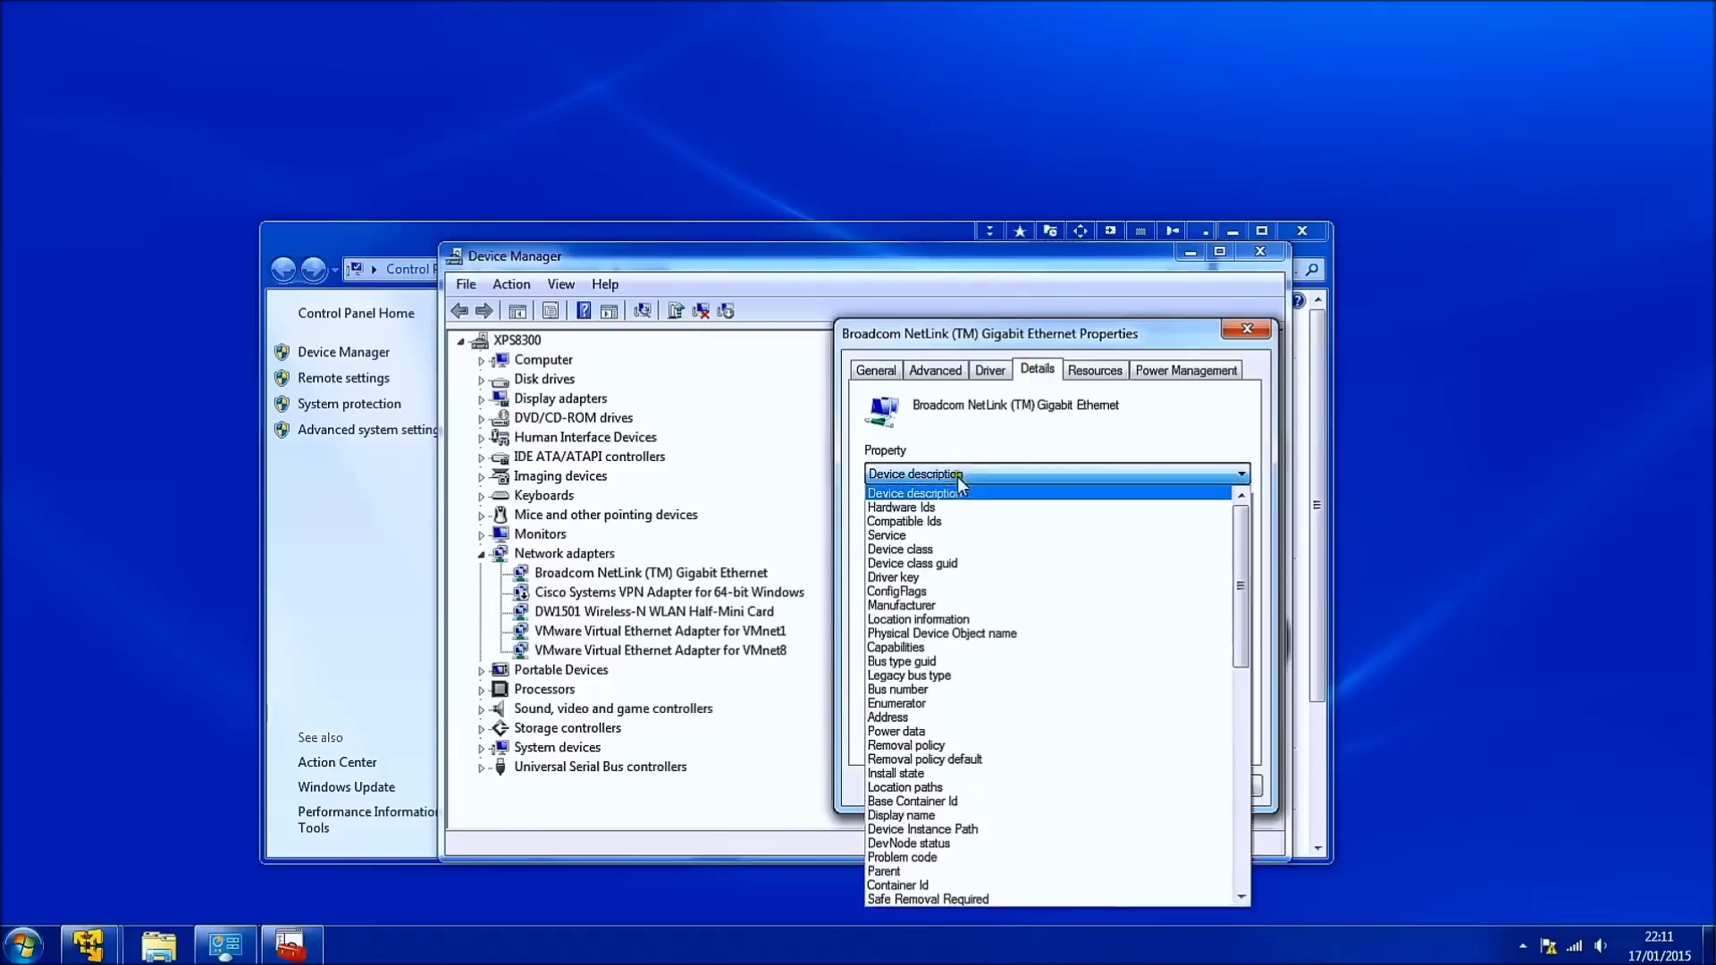
pyautogui.click(953, 503)
pyautogui.rightClick(981, 529)
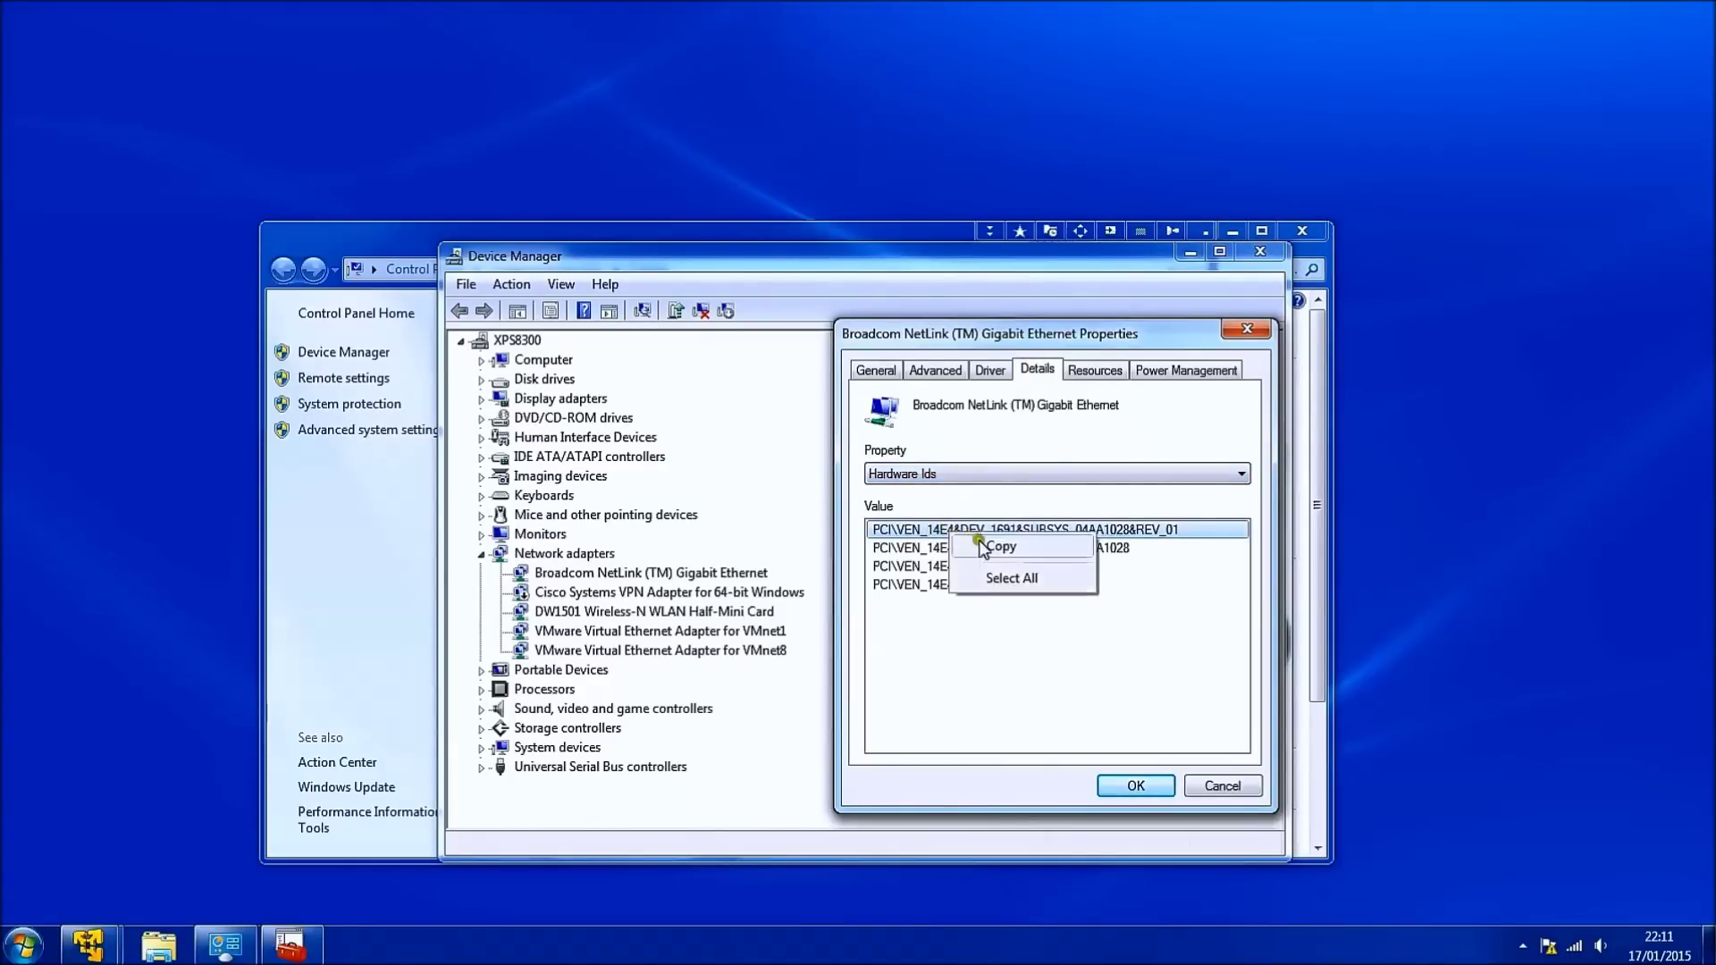
pyautogui.click(1016, 575)
pyautogui.rightClick(1009, 565)
pyautogui.click(1046, 577)
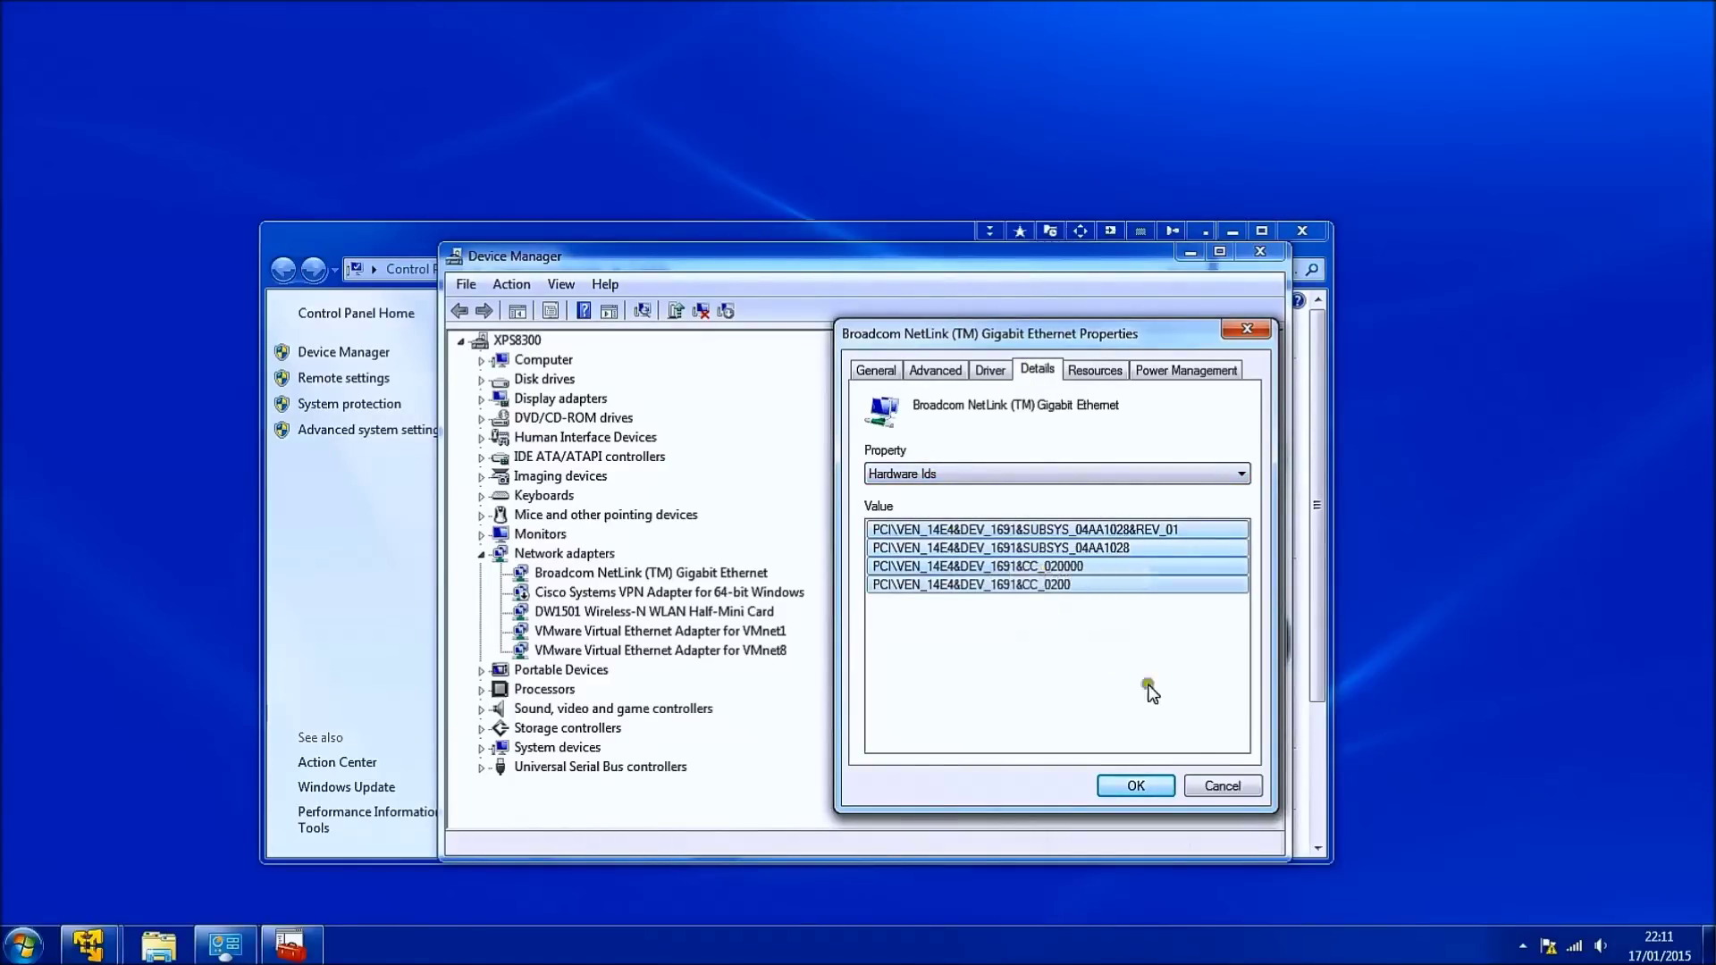
pyautogui.click(1157, 774)
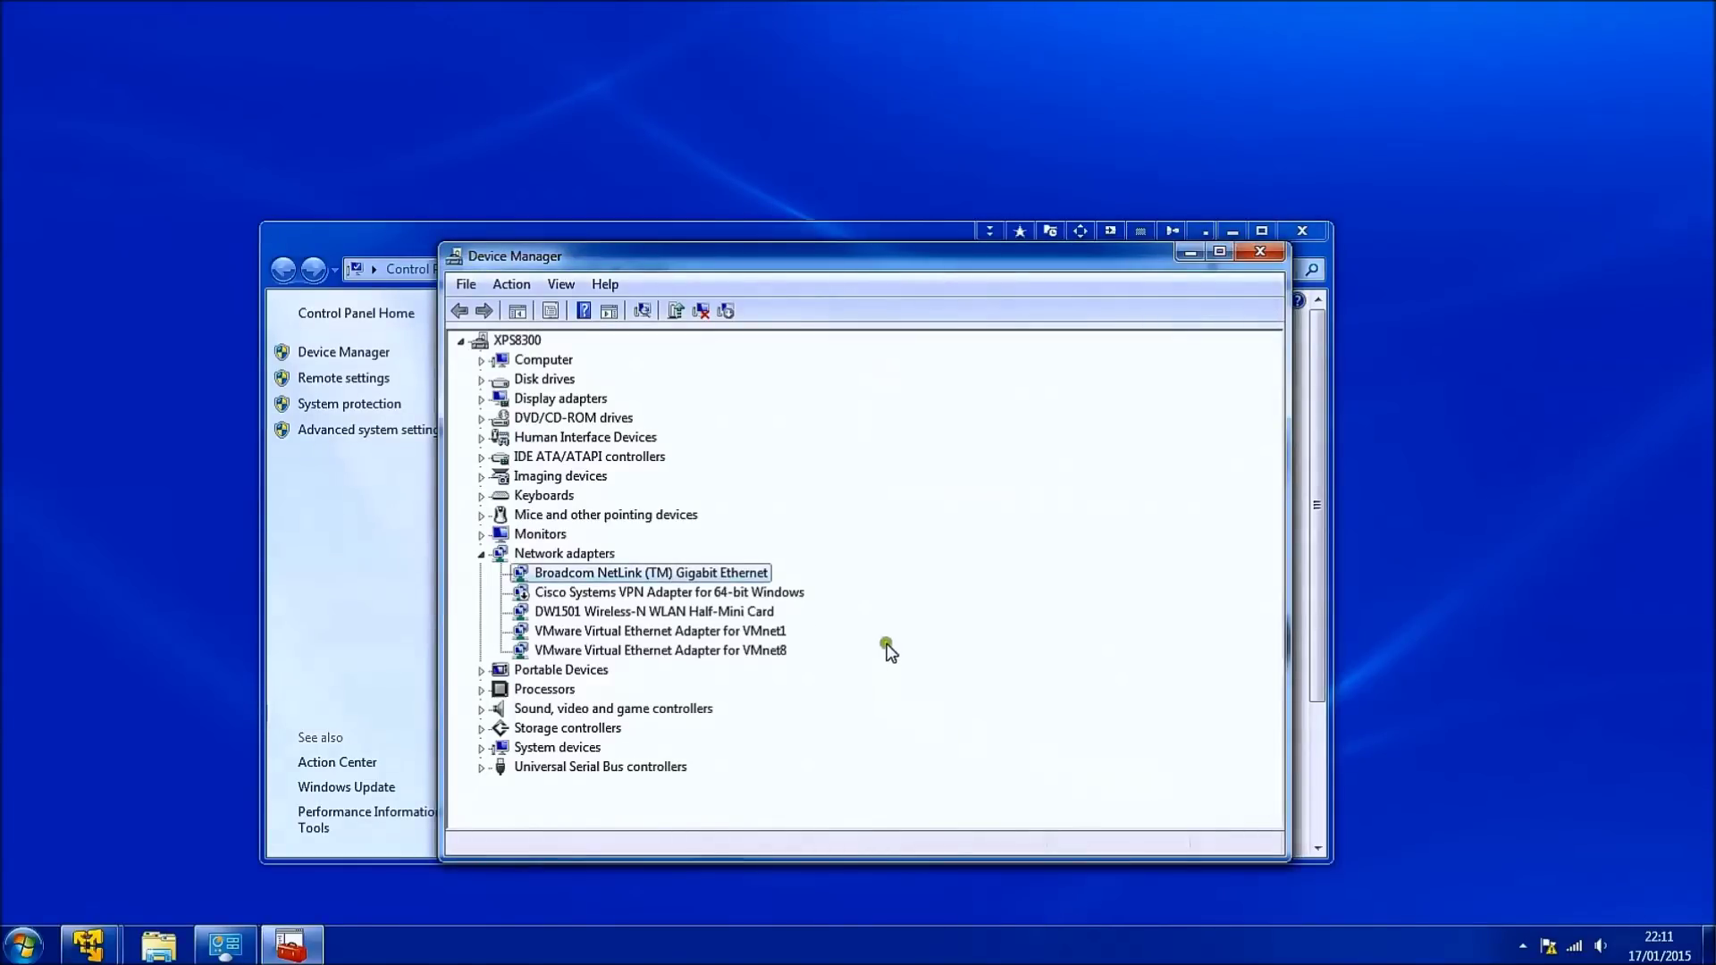
# Collapse Network adapters and show the ATI Radeon HD 5700 Series' Hardware Ids in its Details tab.
pyautogui.click(482, 554)
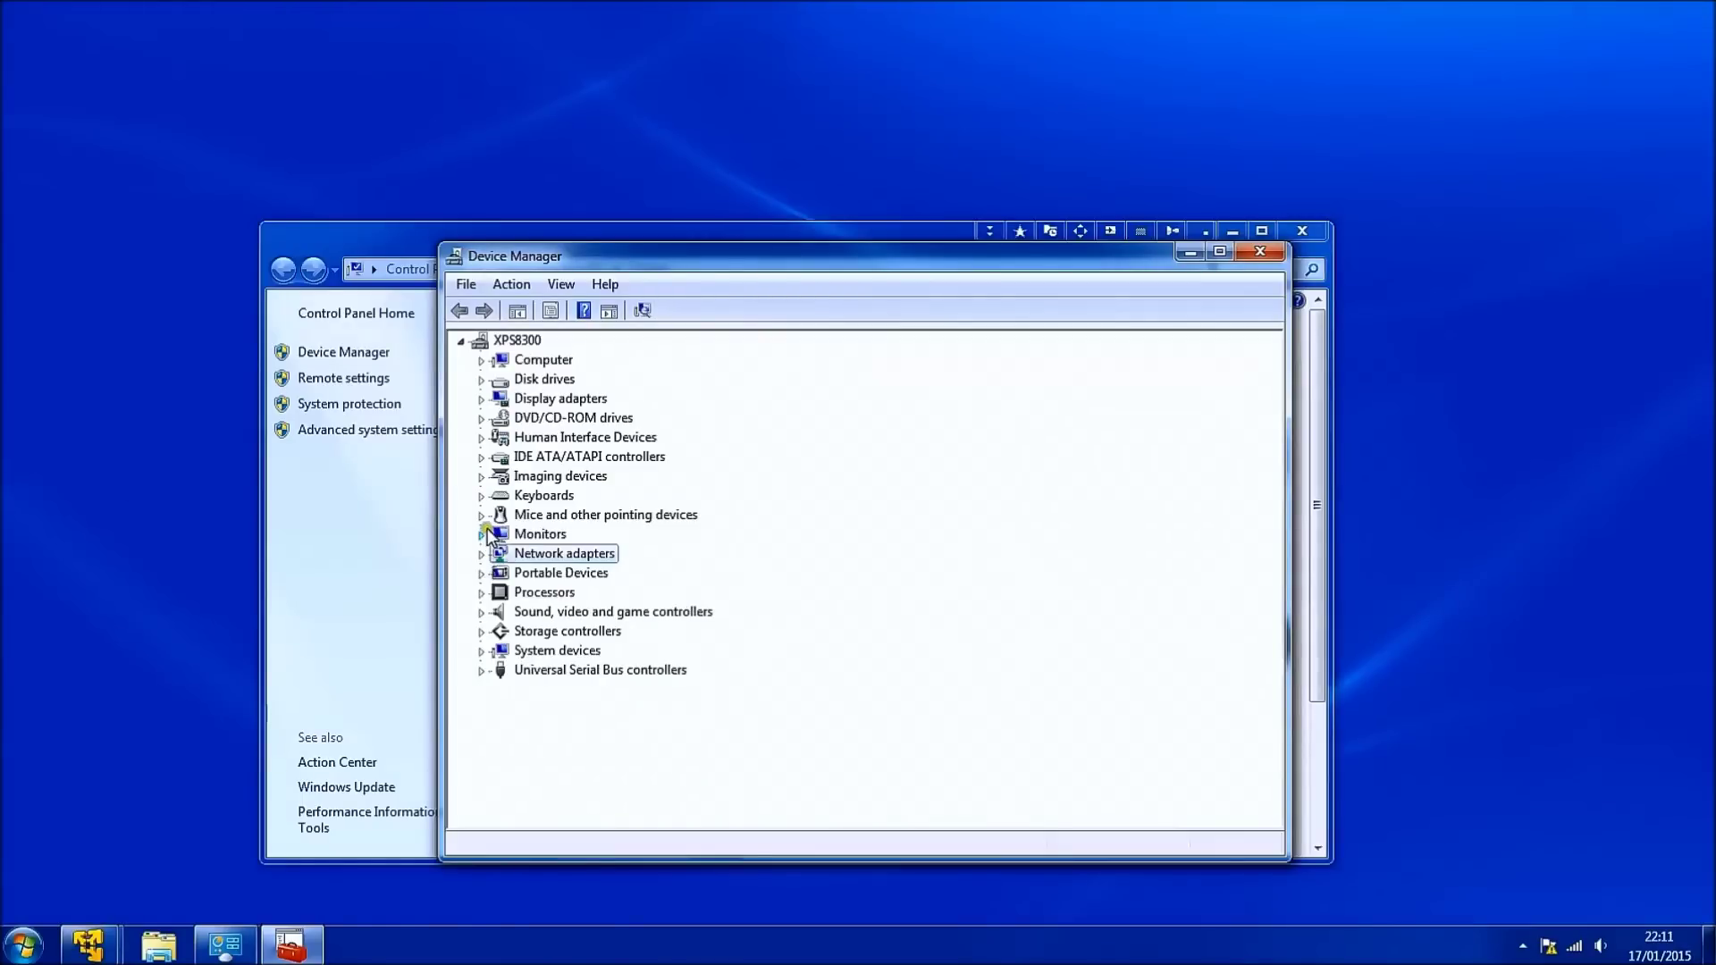
pyautogui.click(484, 399)
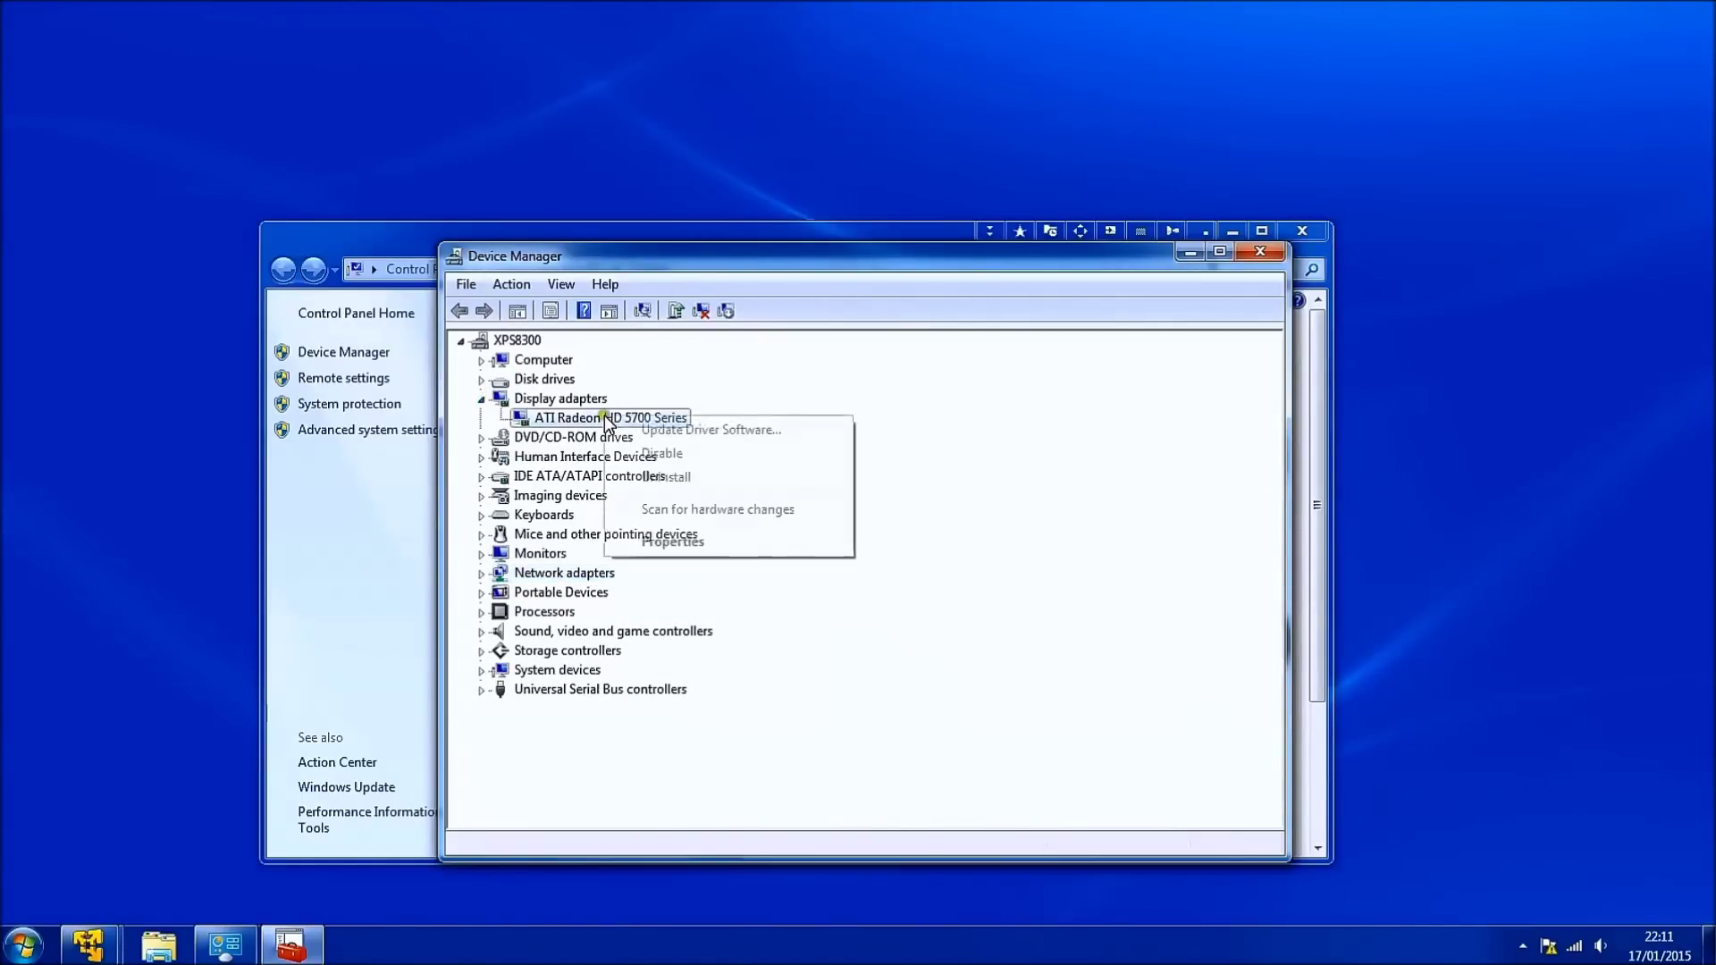
pyautogui.click(690, 540)
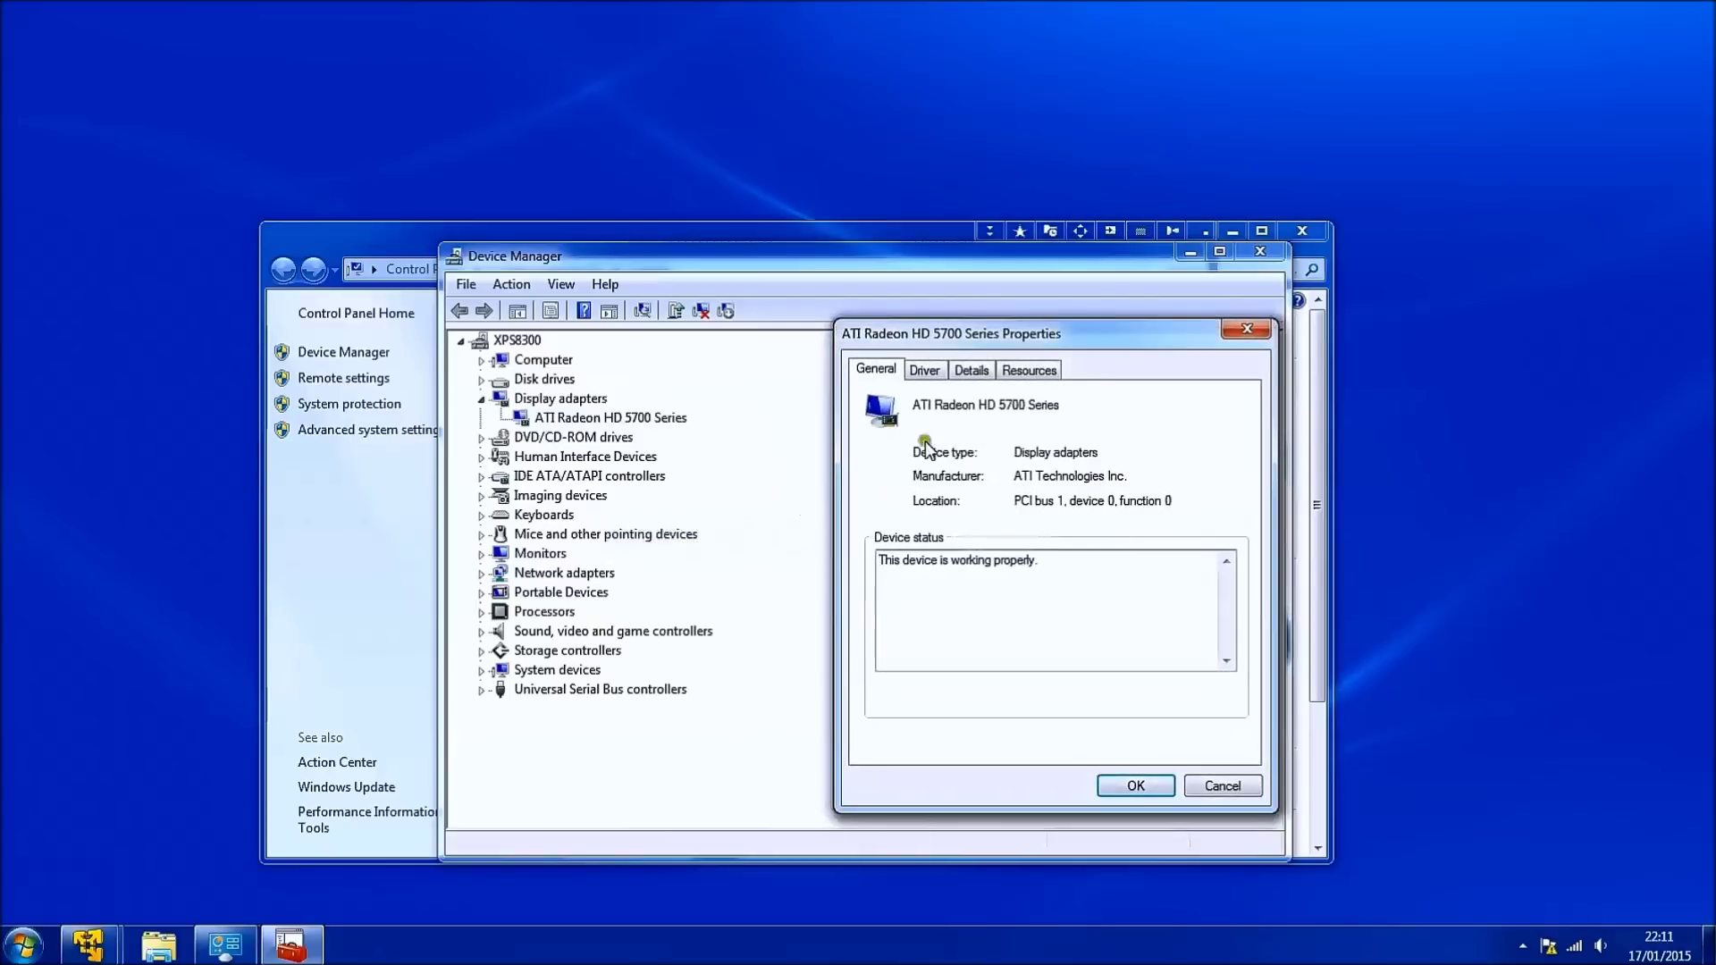
pyautogui.click(926, 371)
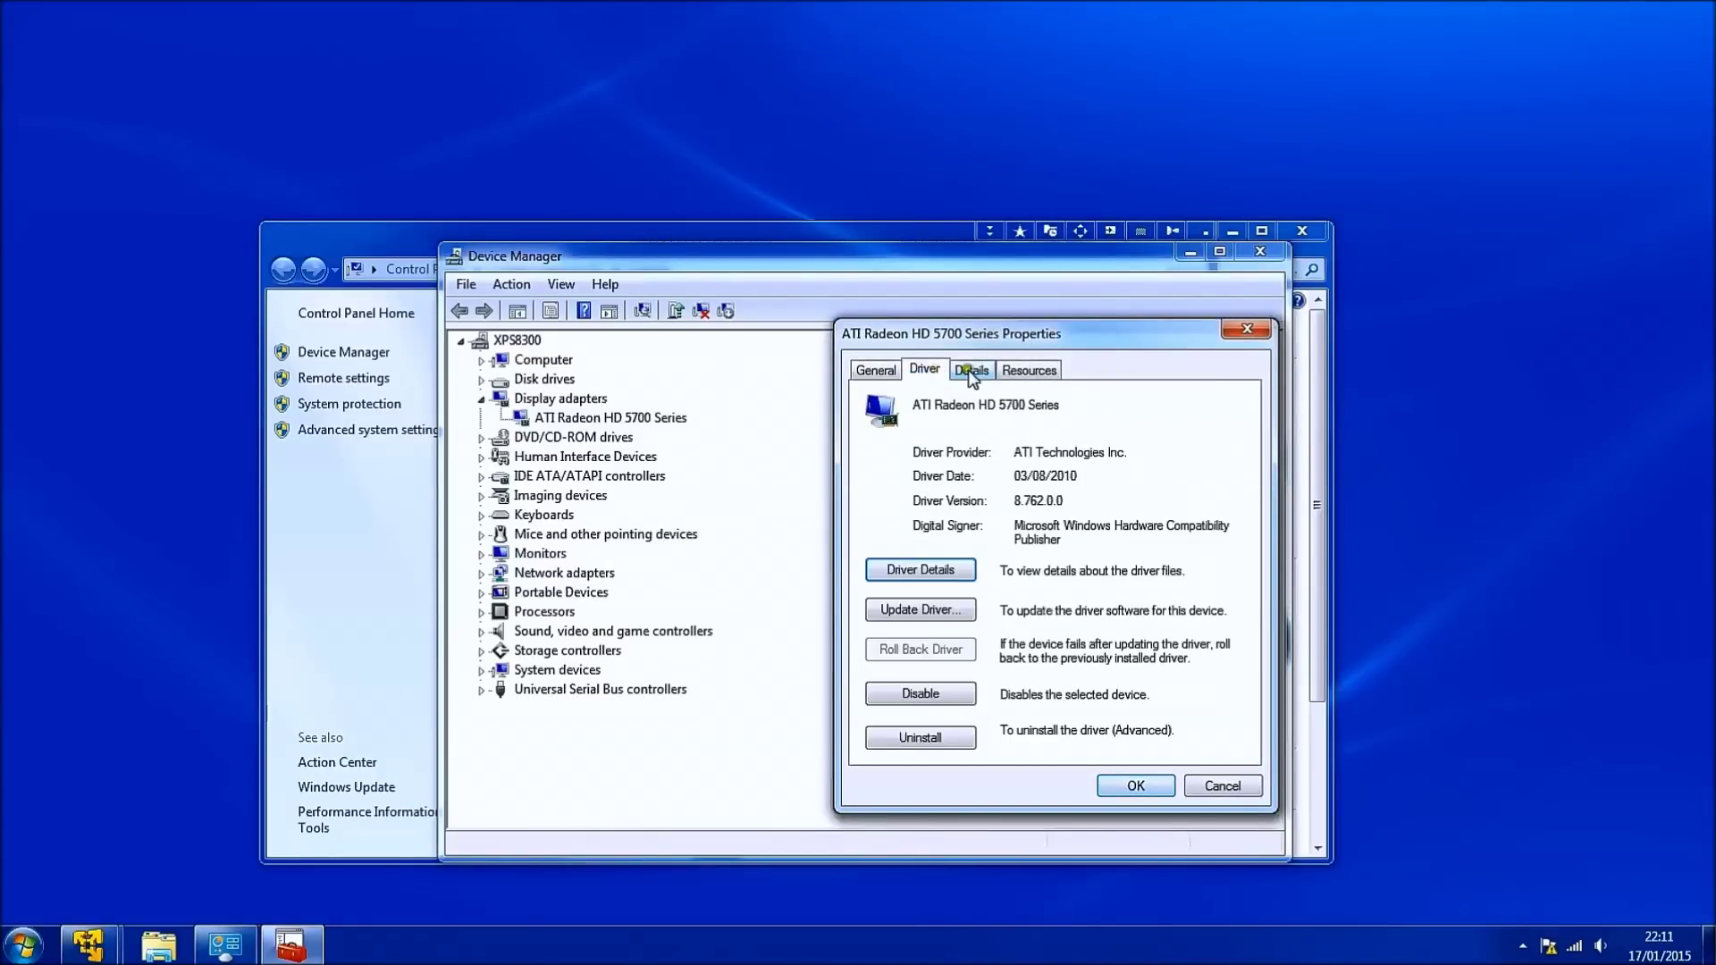
pyautogui.click(970, 374)
pyautogui.click(936, 476)
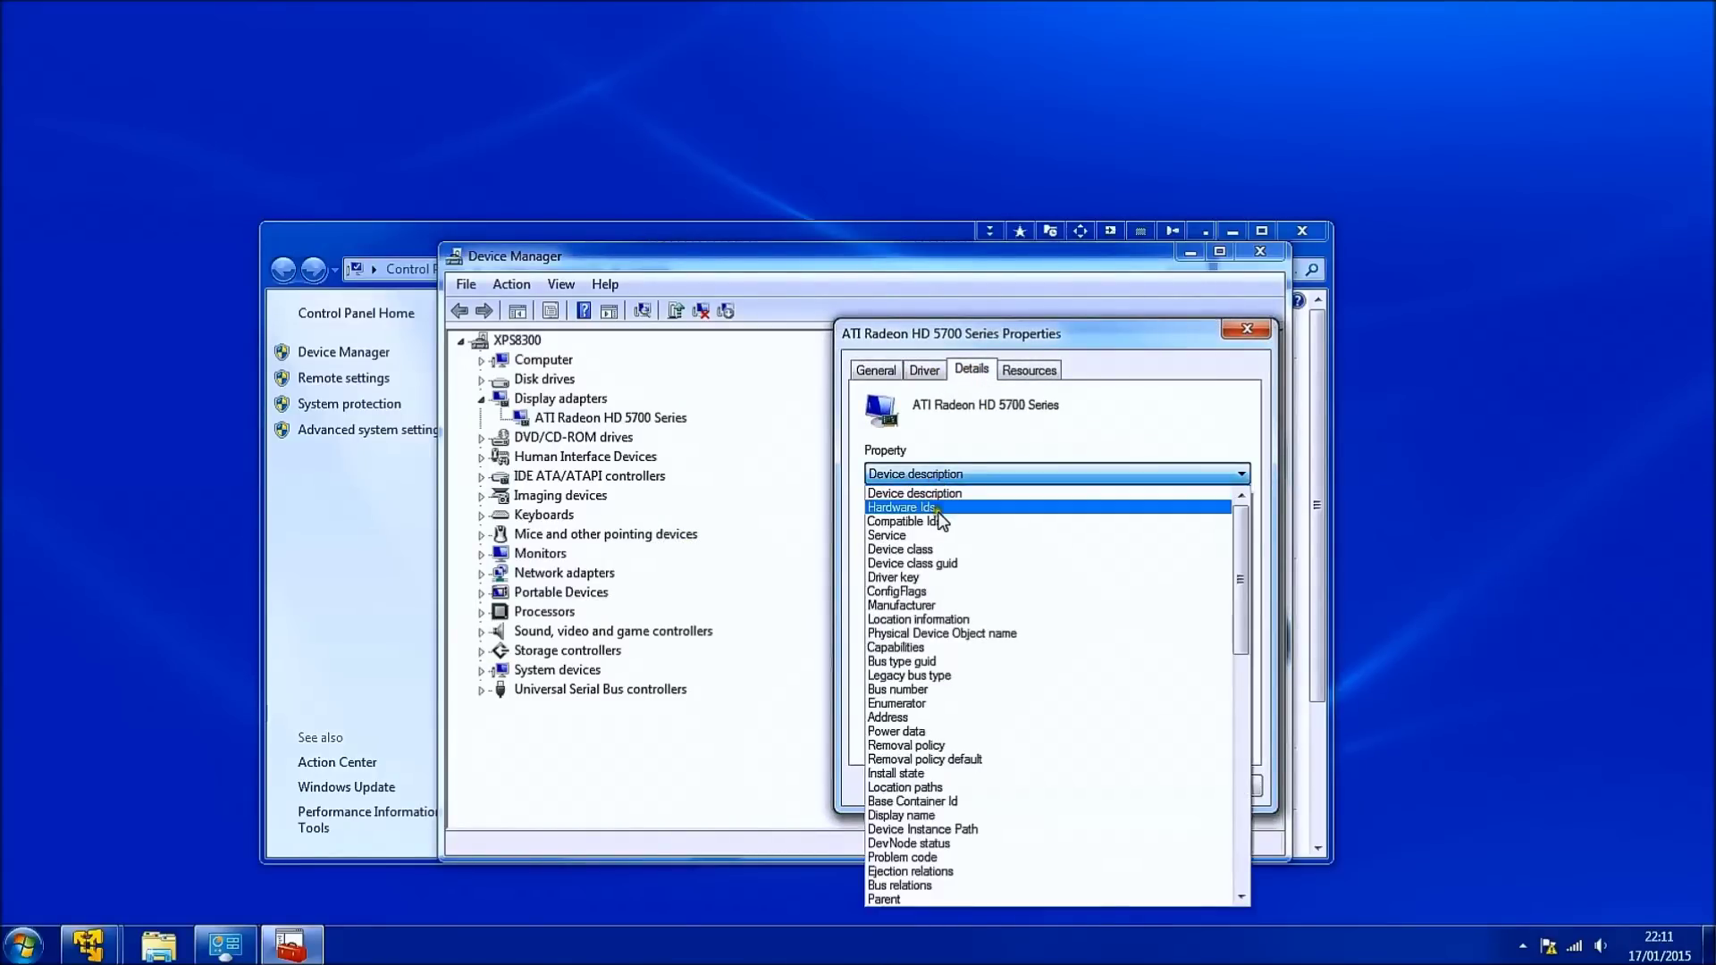
pyautogui.click(936, 508)
# Copy the ATI card's four Hardware Ids, close its properties and close Device Manager.
pyautogui.rightClick(947, 529)
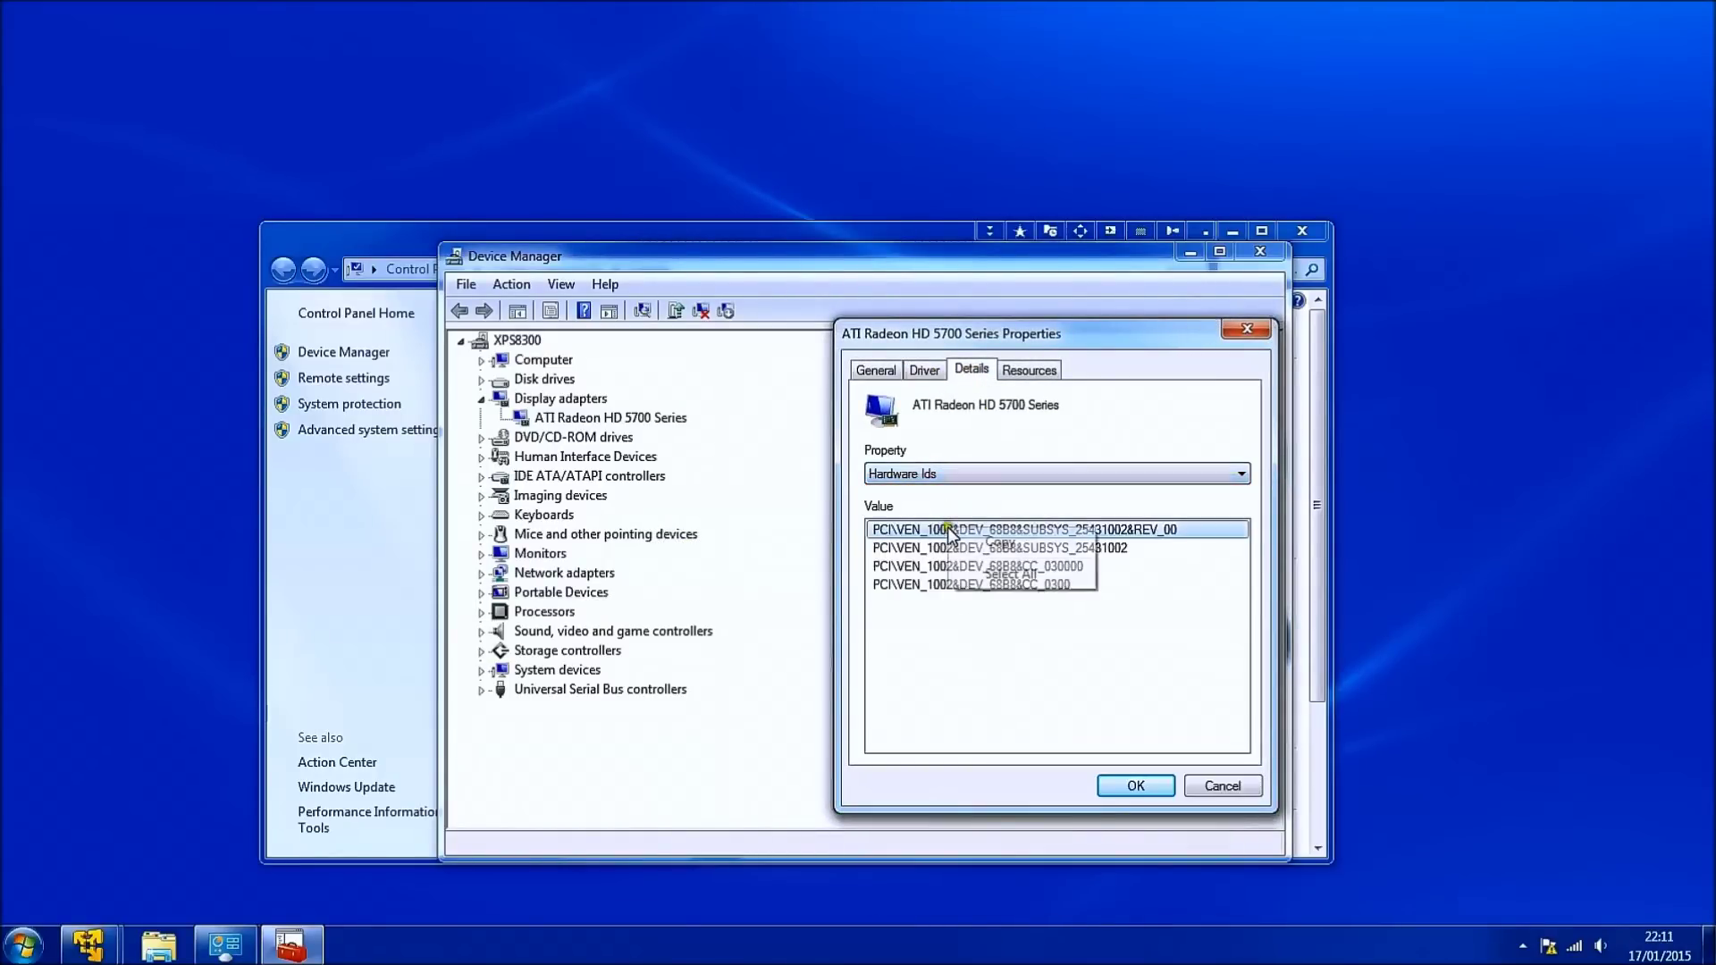
pyautogui.click(992, 568)
pyautogui.rightClick(1003, 536)
pyautogui.click(1053, 549)
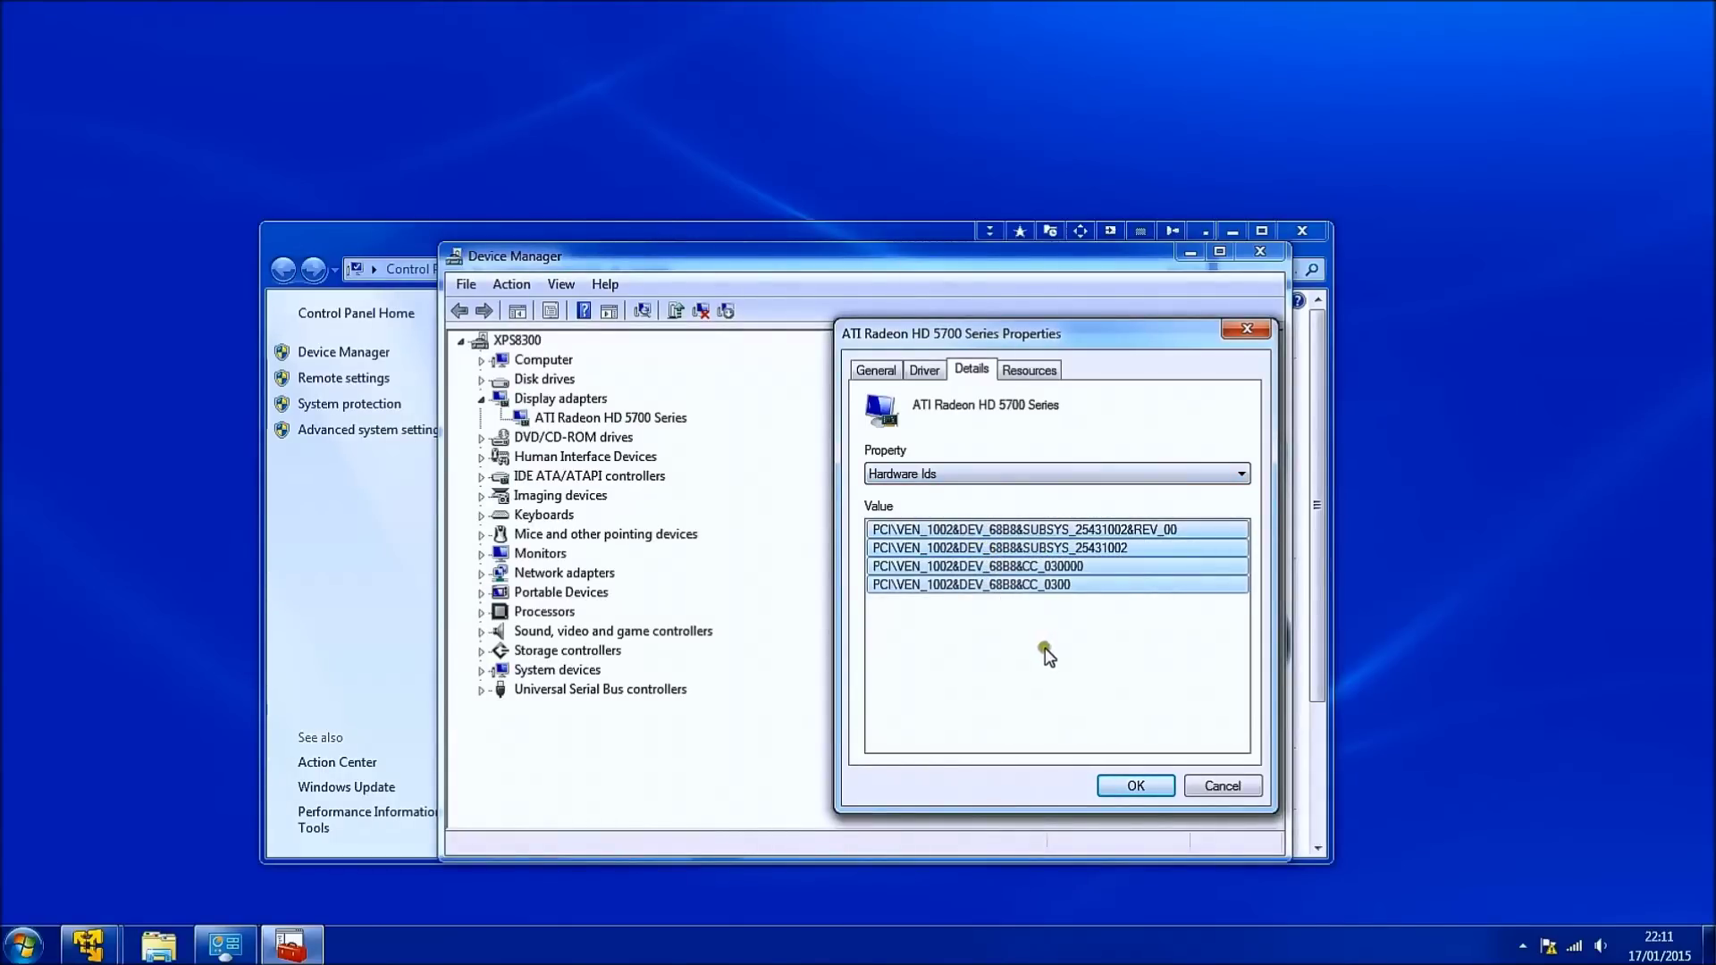
pyautogui.click(1121, 780)
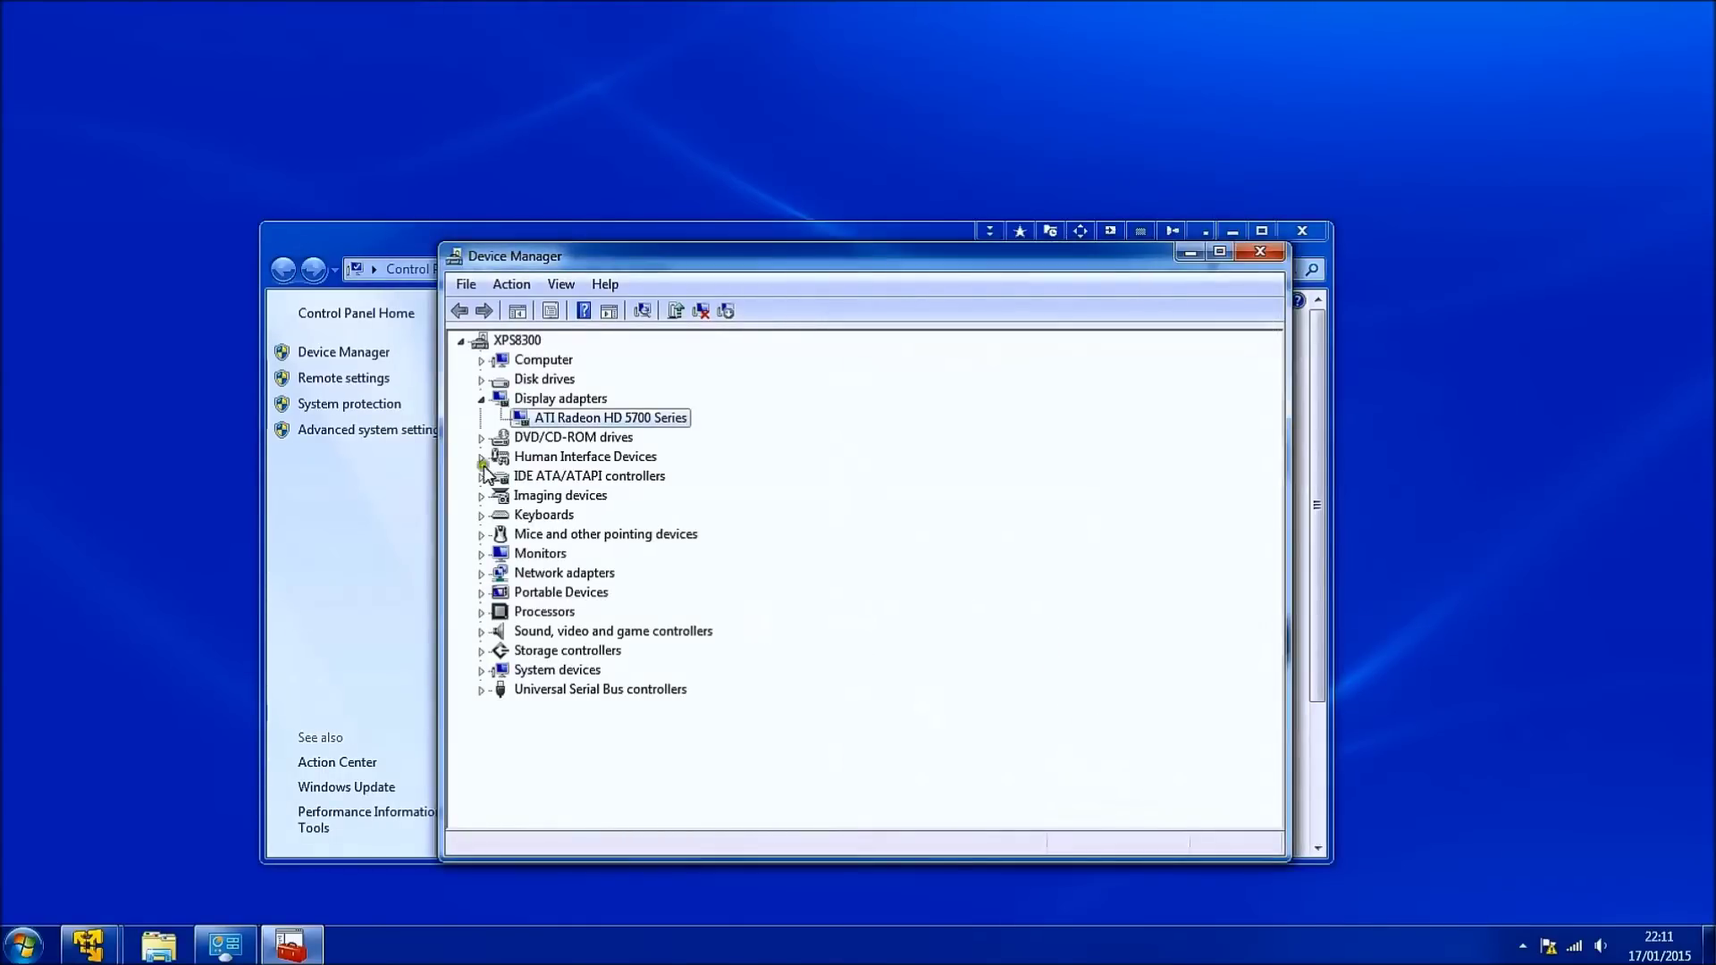
pyautogui.click(479, 396)
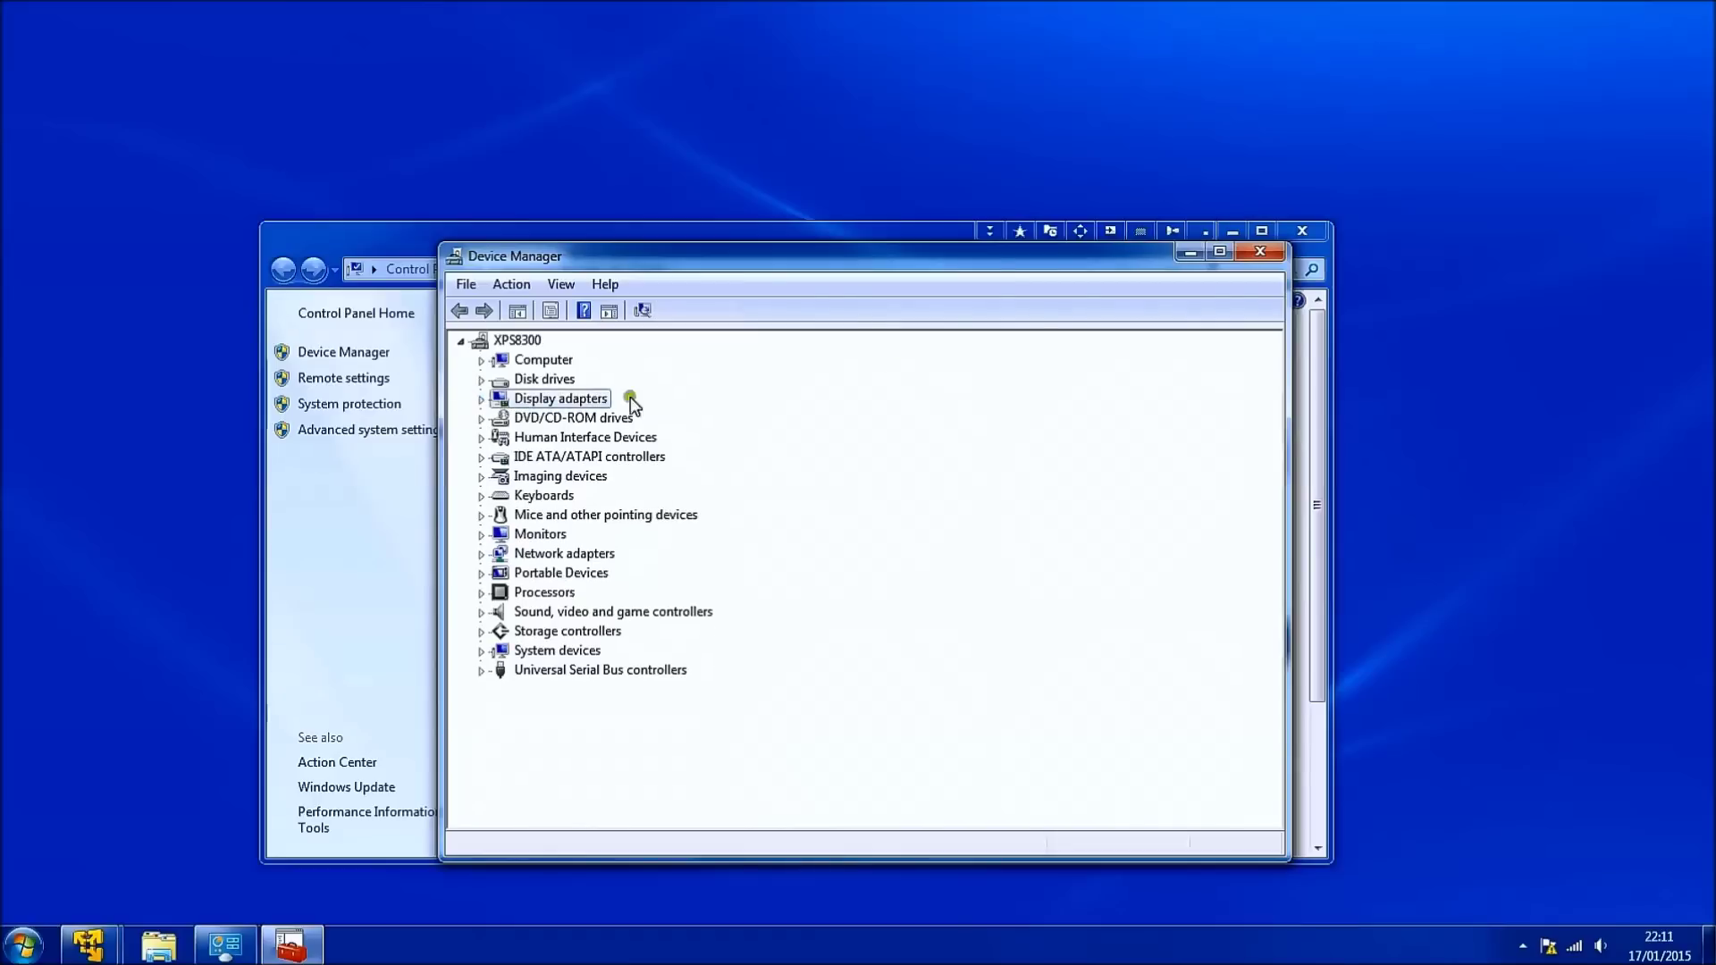
pyautogui.click(1260, 255)
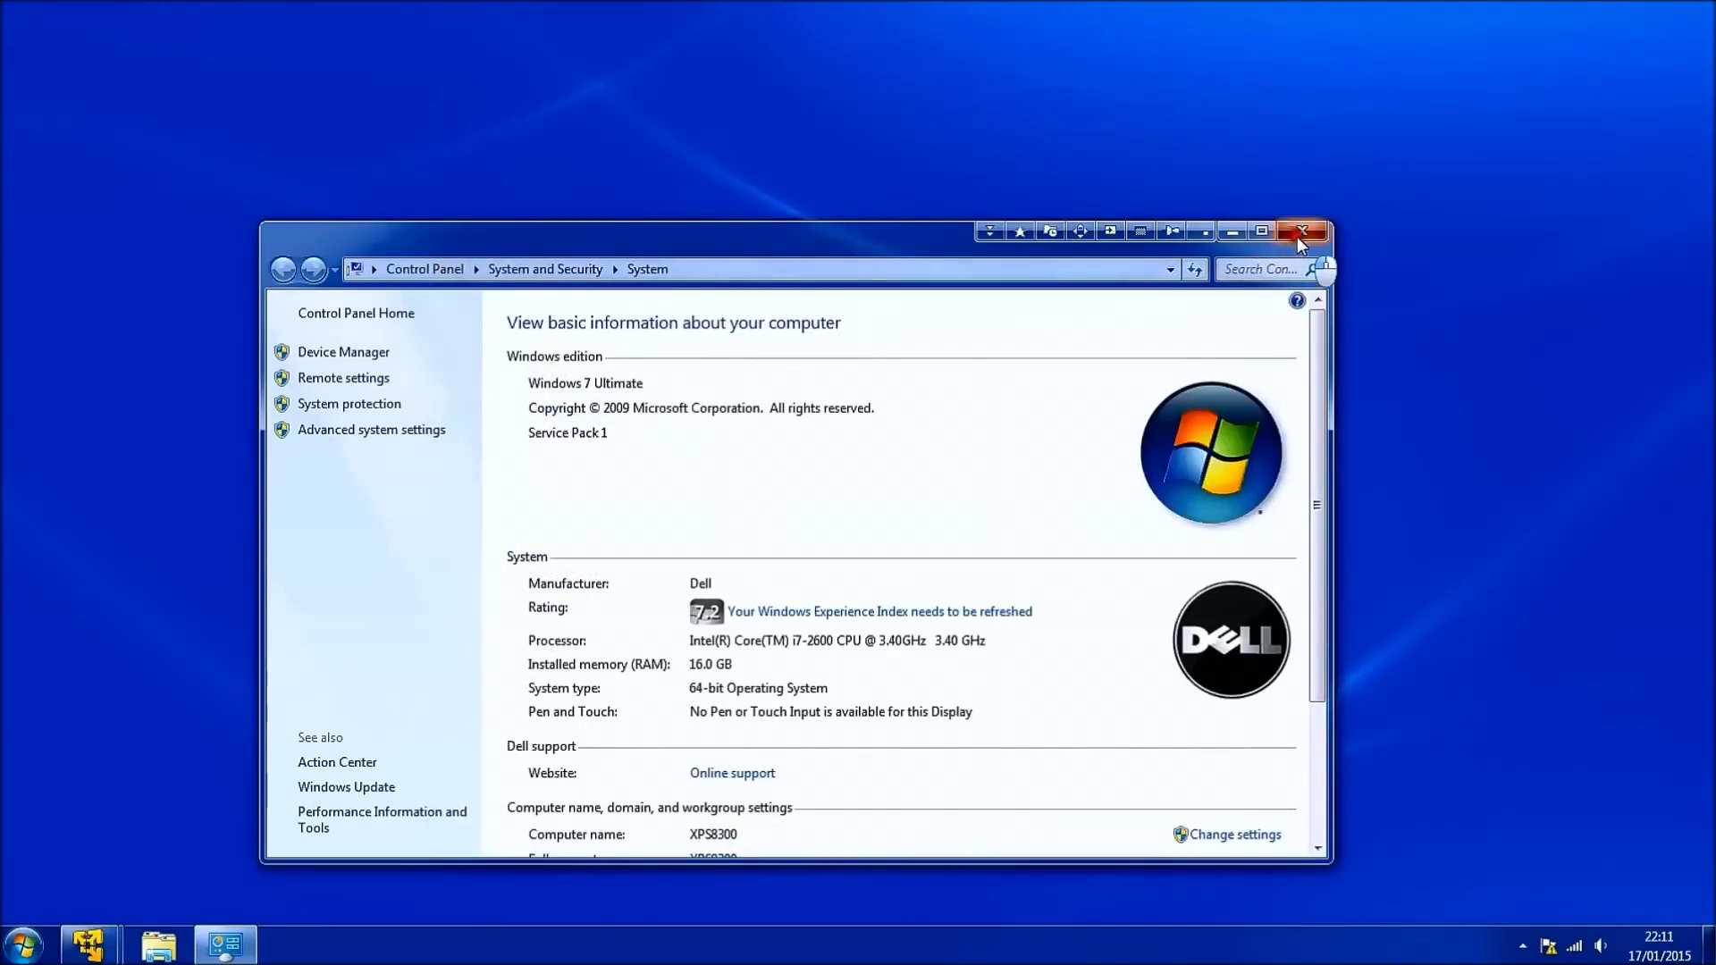
# Close the System window and launch System Information by searching msinfo32 in Start.
pyautogui.click(1296, 236)
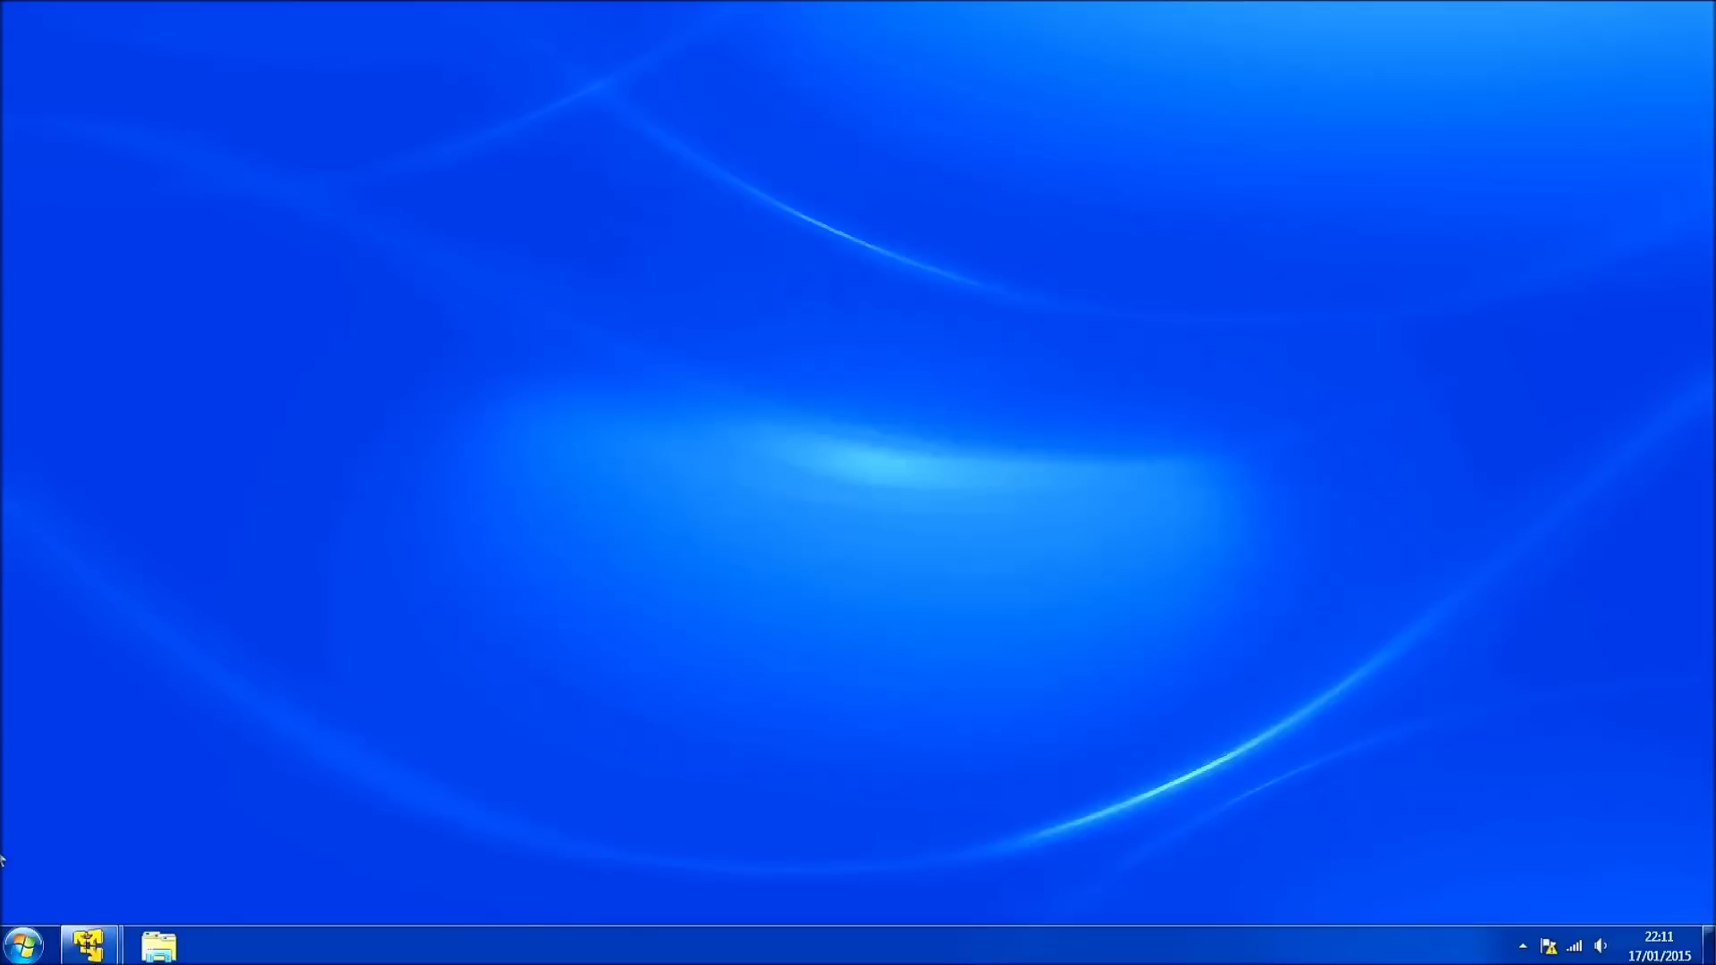
pyautogui.moveTo(101, 935)
pyautogui.click(36, 941)
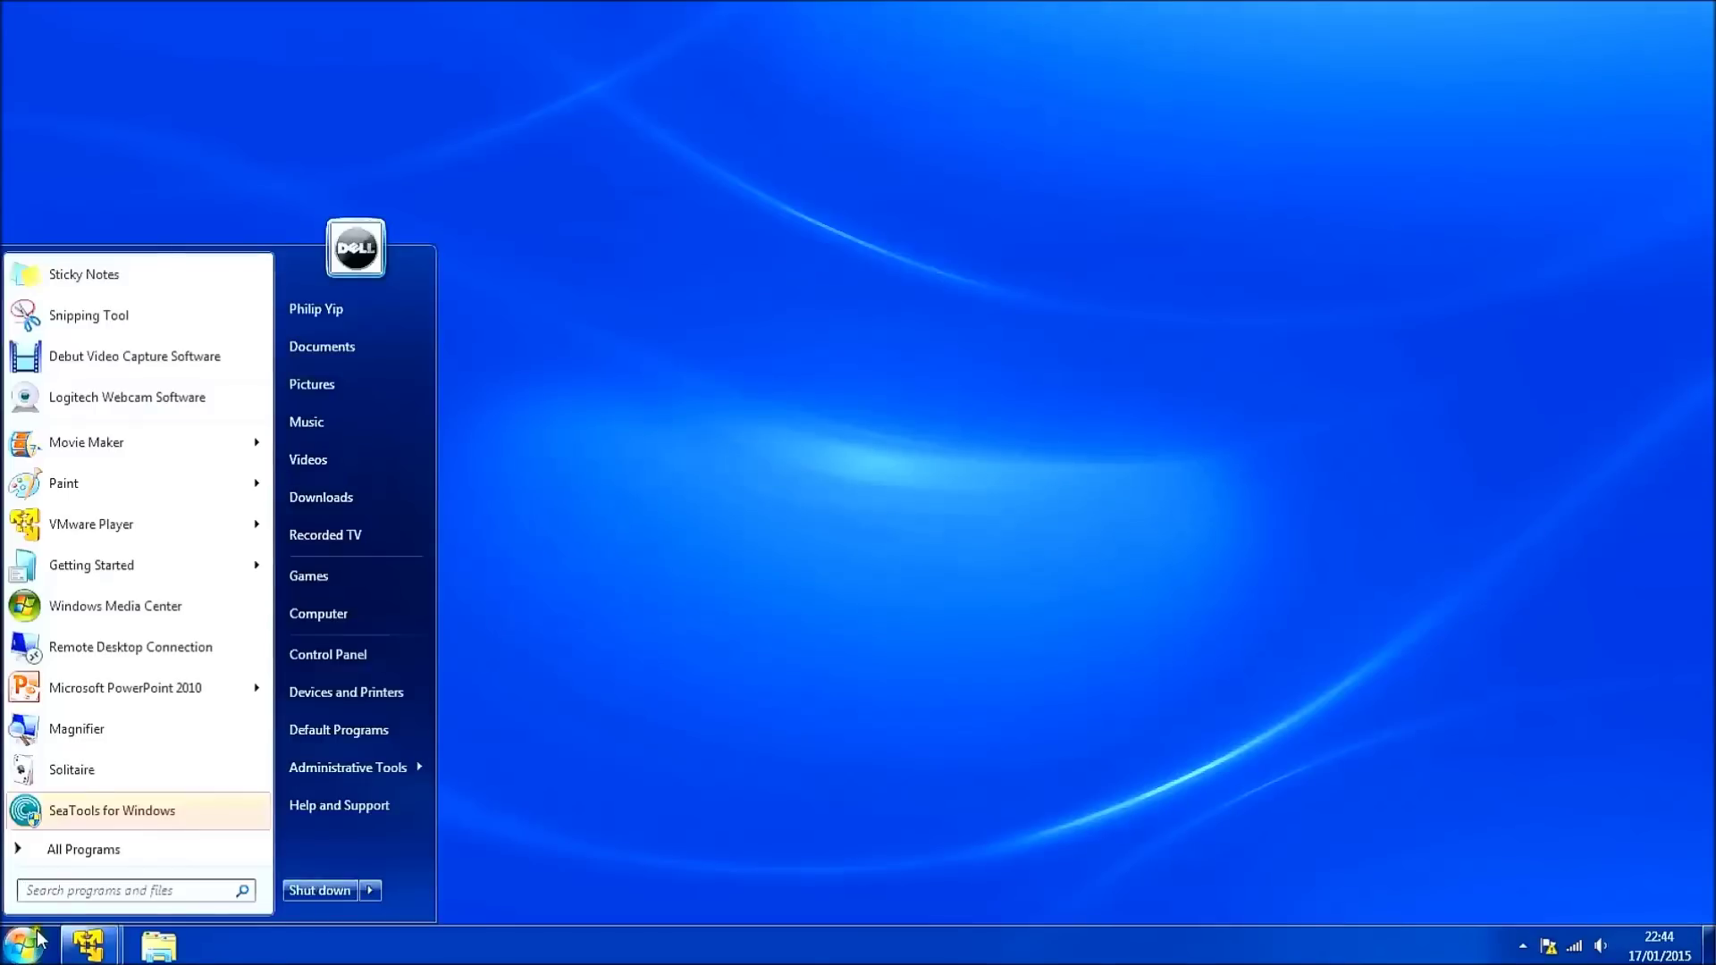
pyautogui.write('msi')
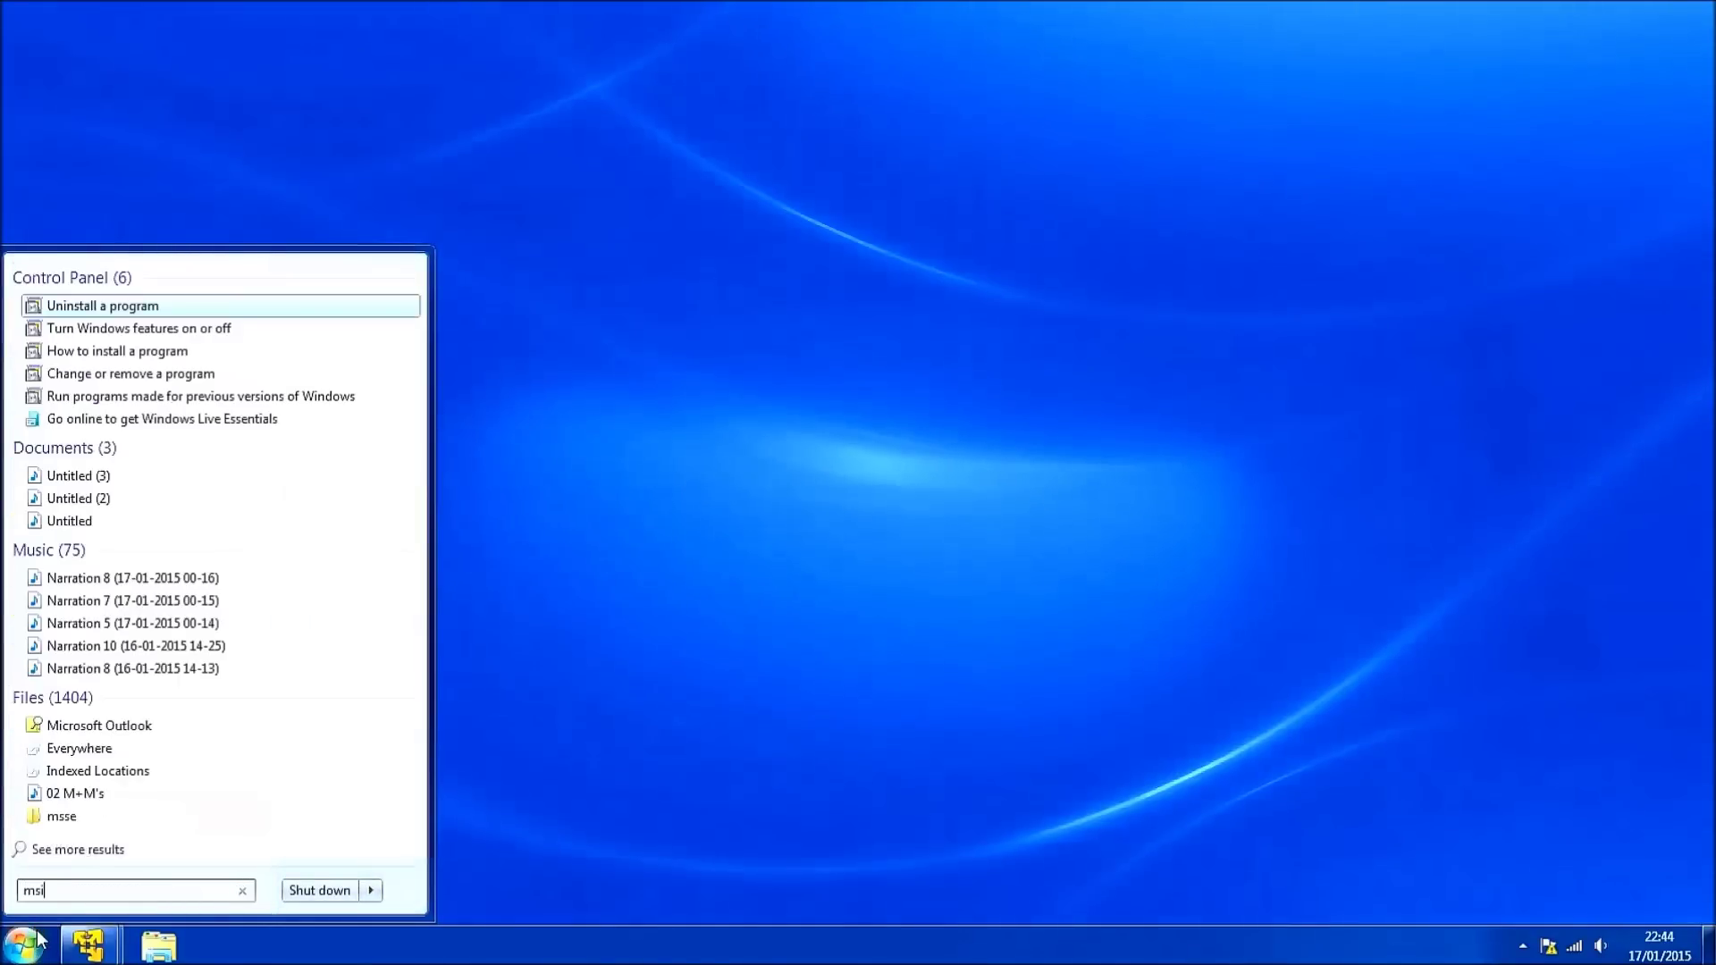
pyautogui.write('nfo32')
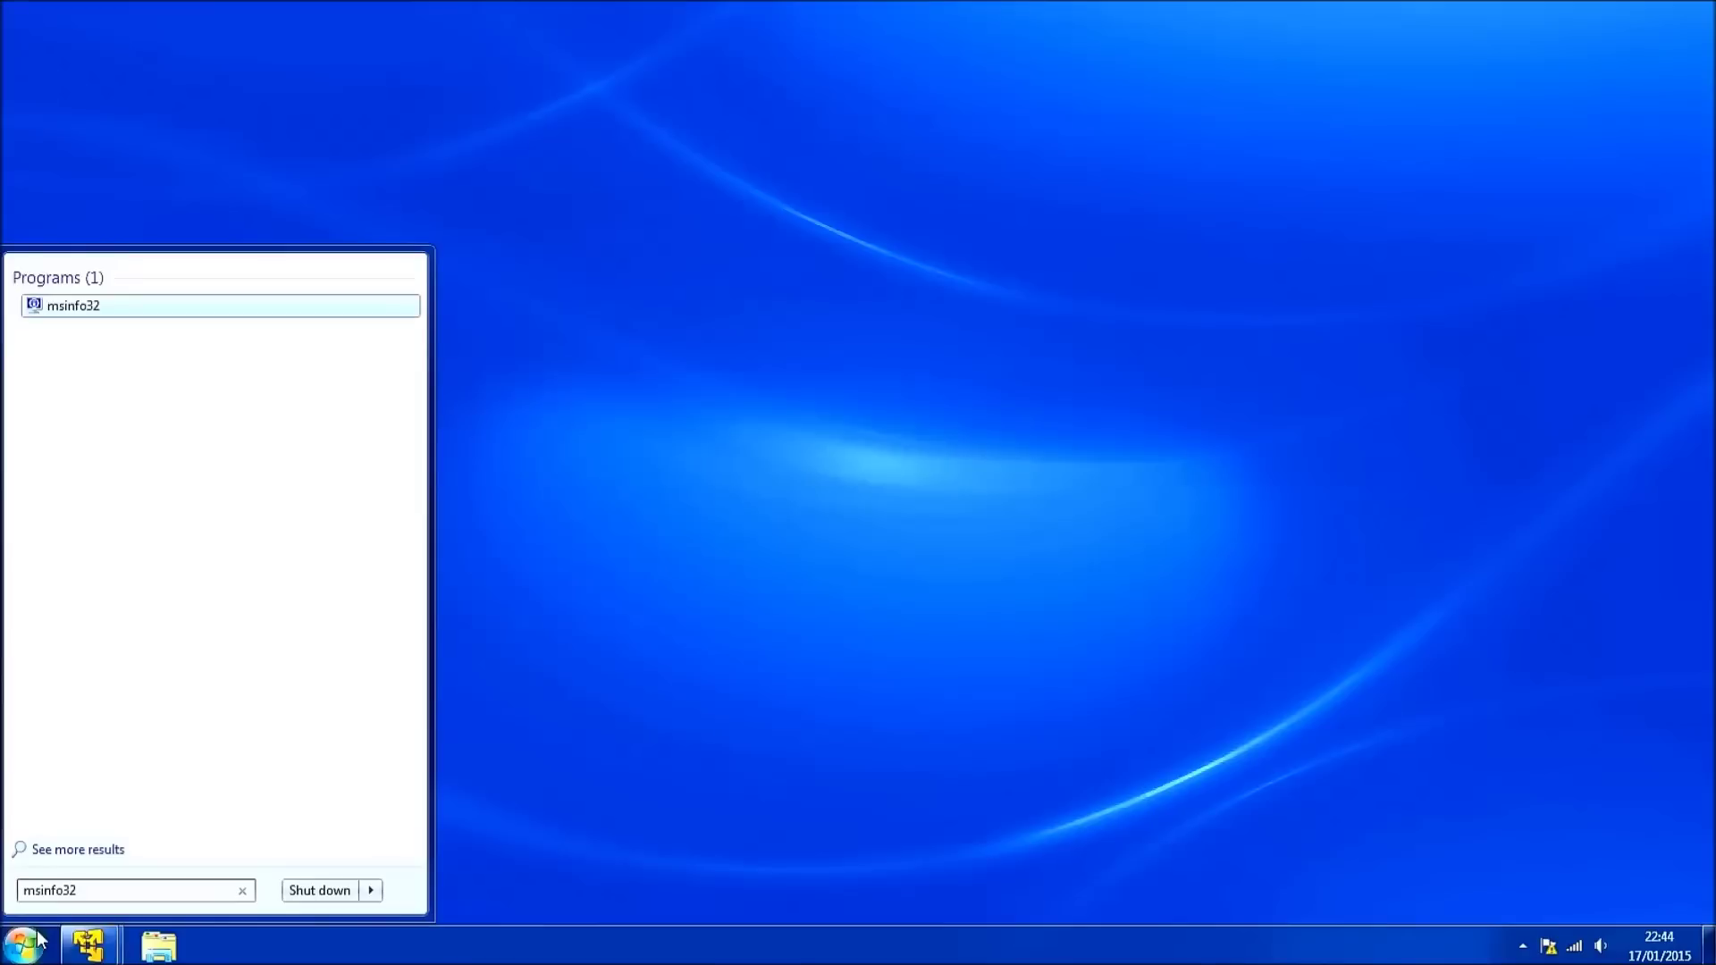
pyautogui.click(61, 308)
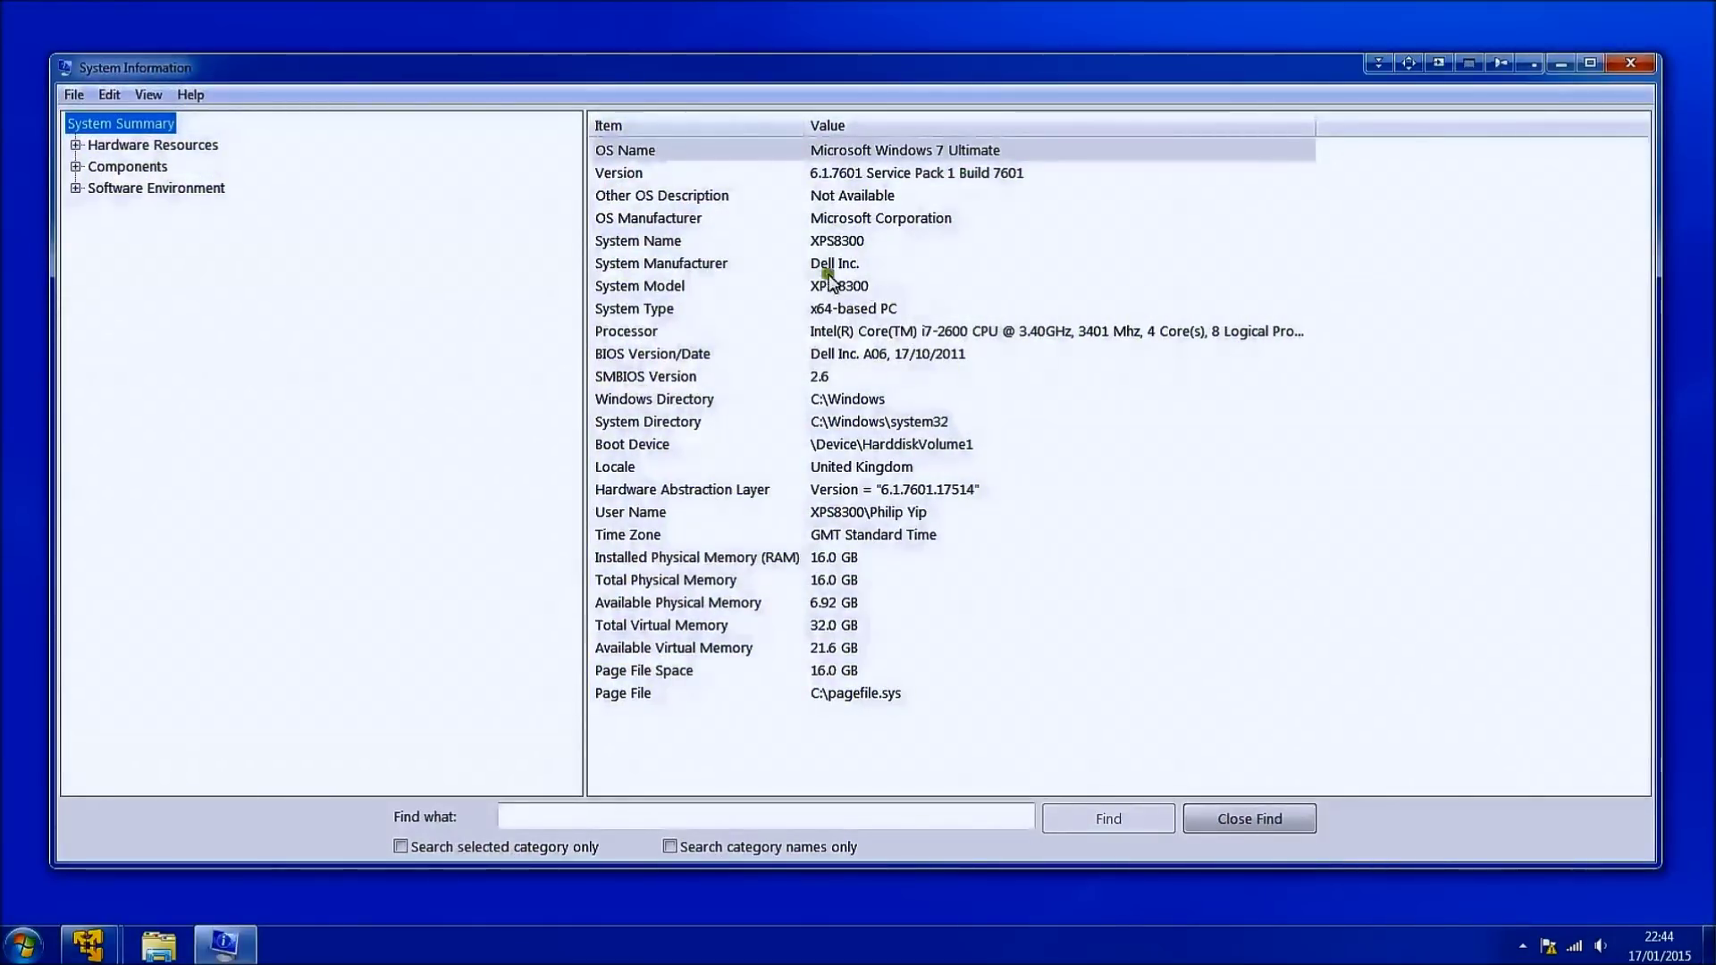
# Inspect the Dell Inc. XPS 8300's System Manufacturer, System Model, BIOS Version/Date and SMBIOS Version entries.
pyautogui.click(685, 265)
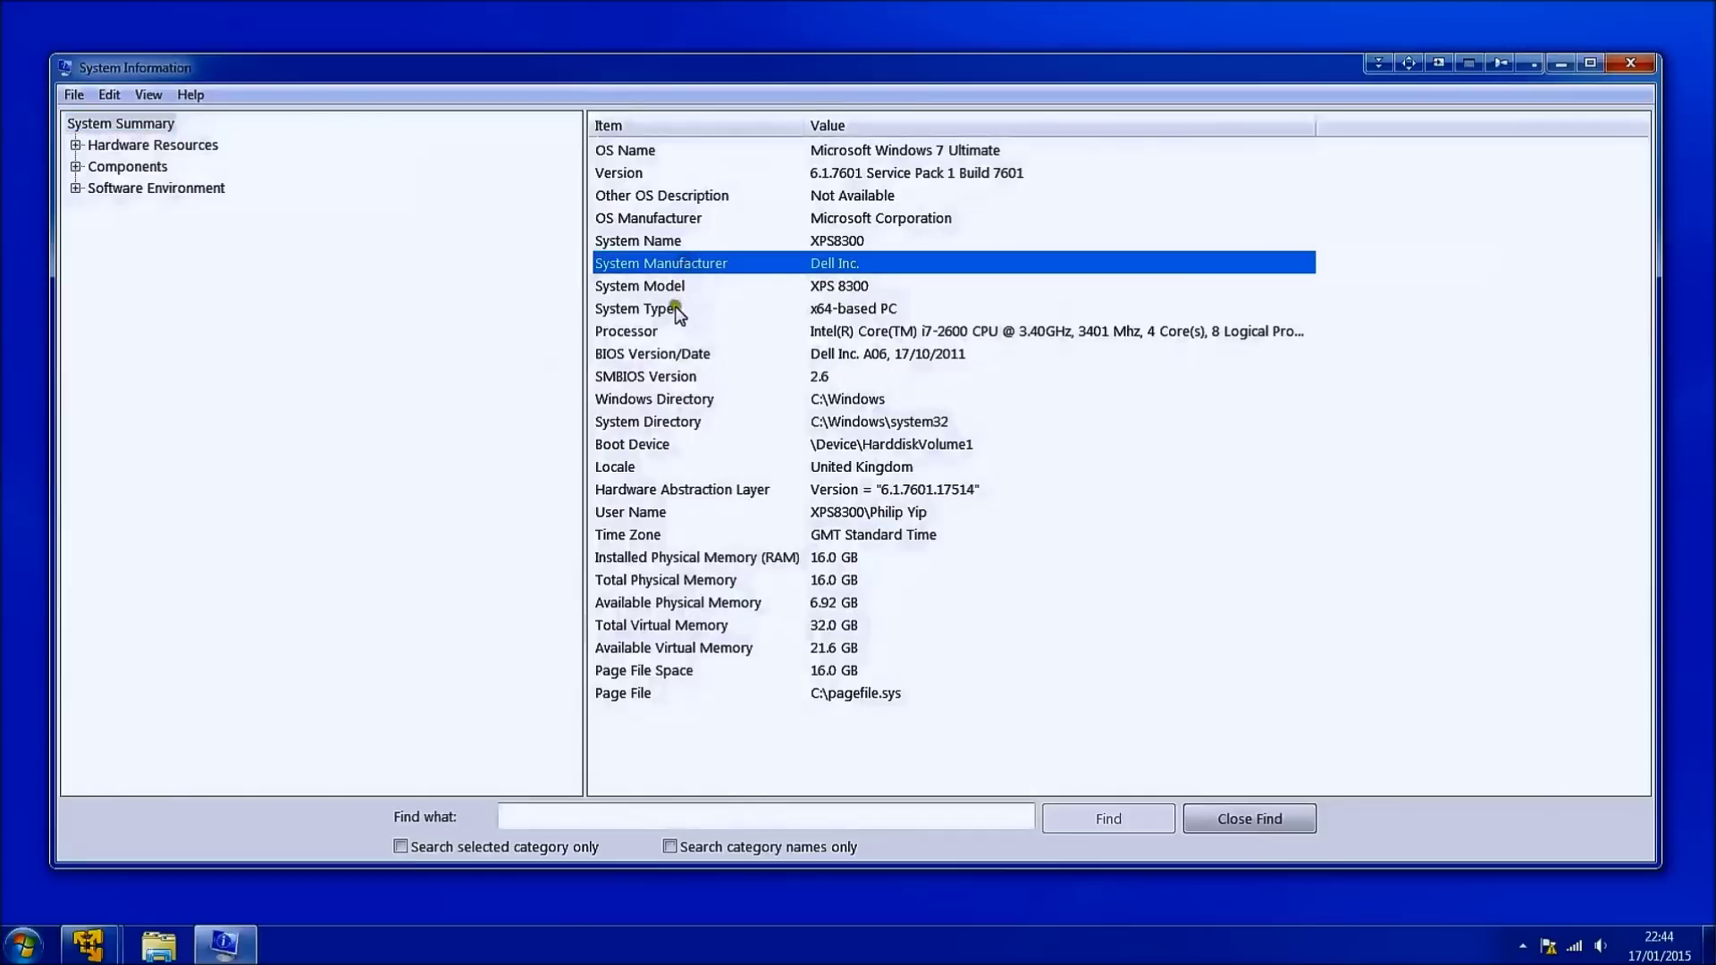
pyautogui.click(668, 292)
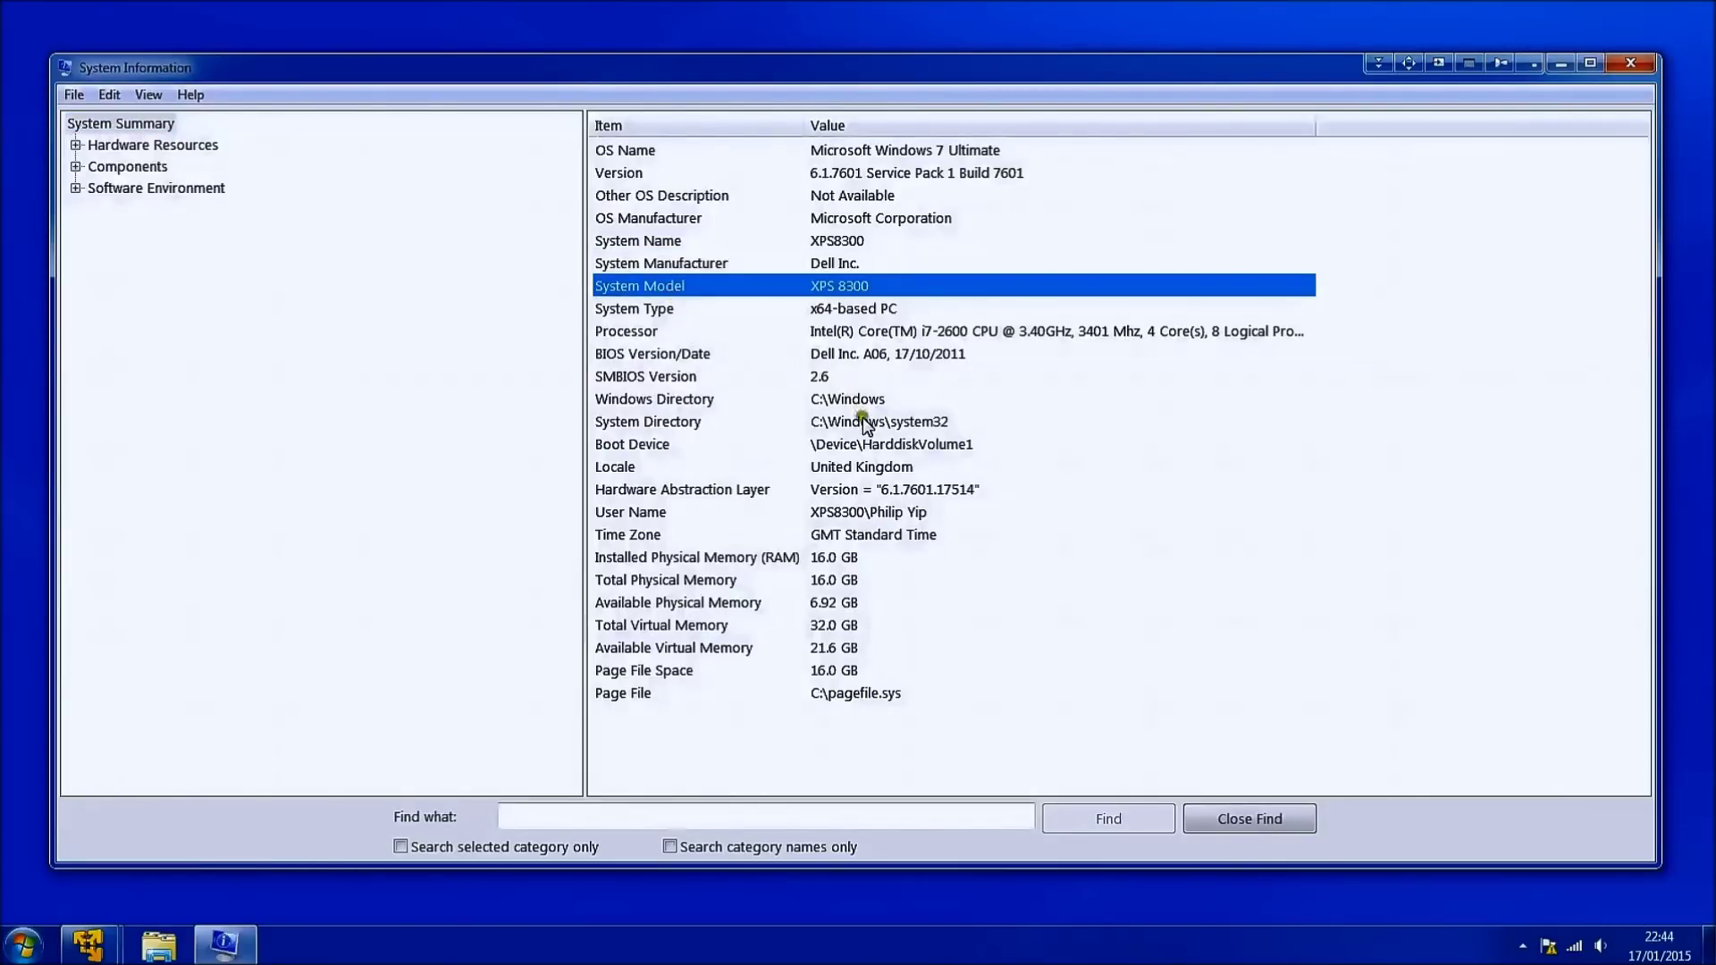
pyautogui.click(710, 366)
pyautogui.click(696, 356)
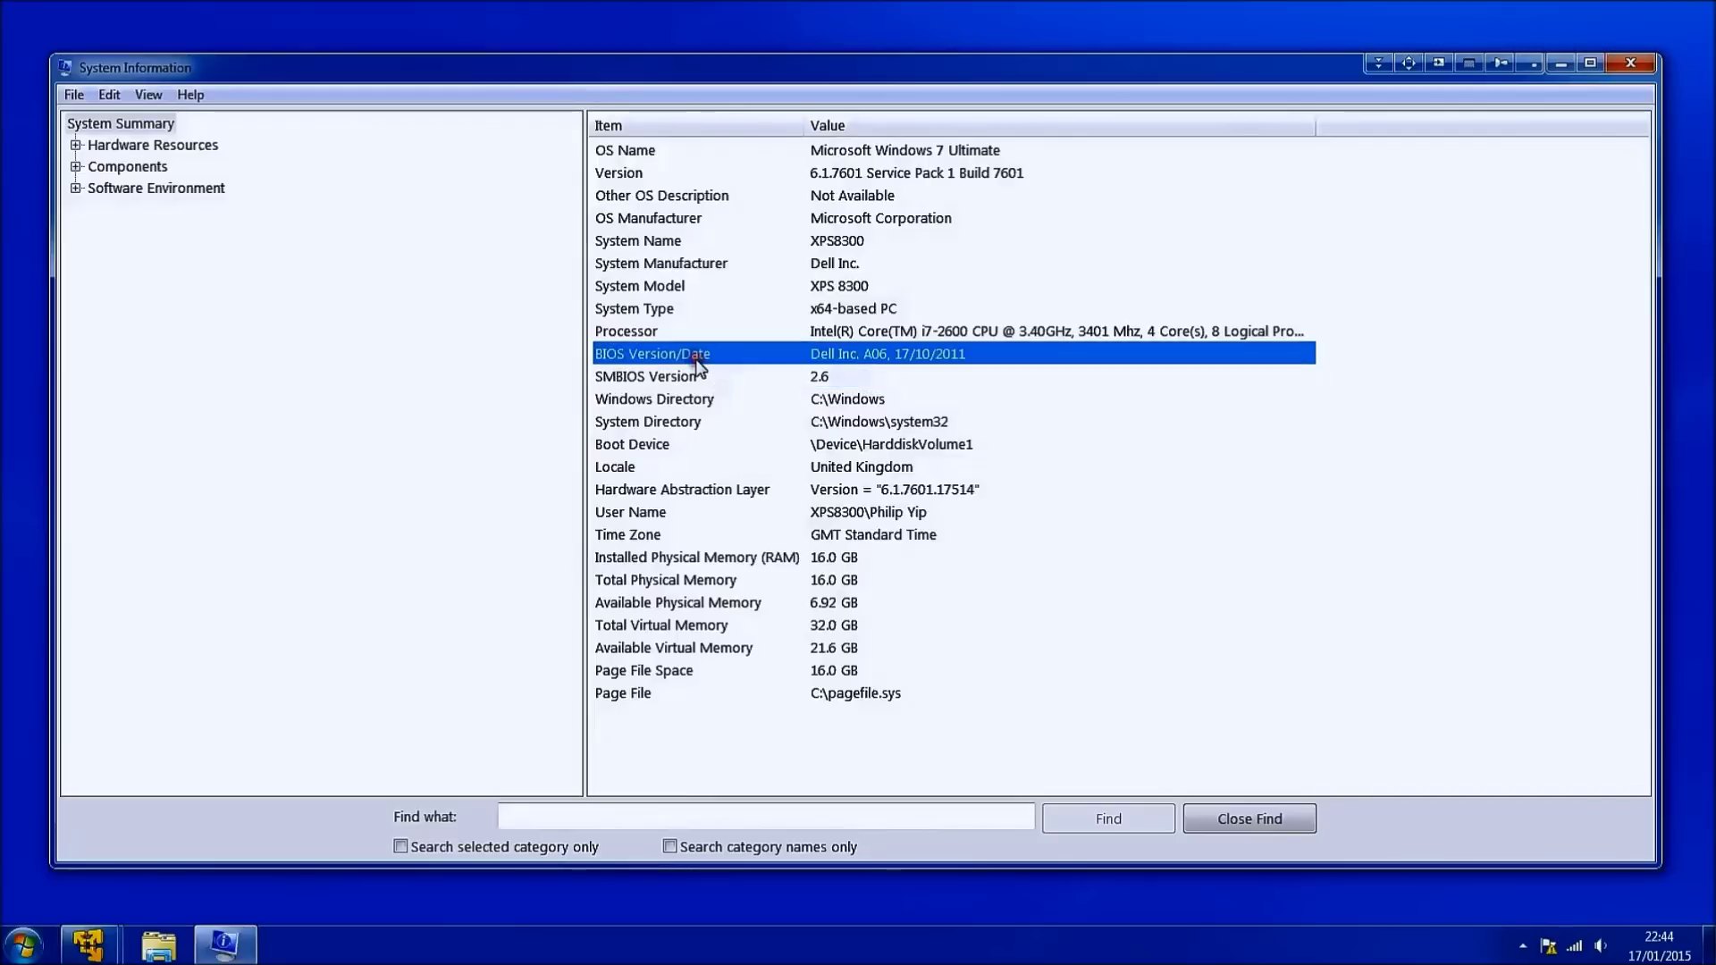
pyautogui.click(694, 377)
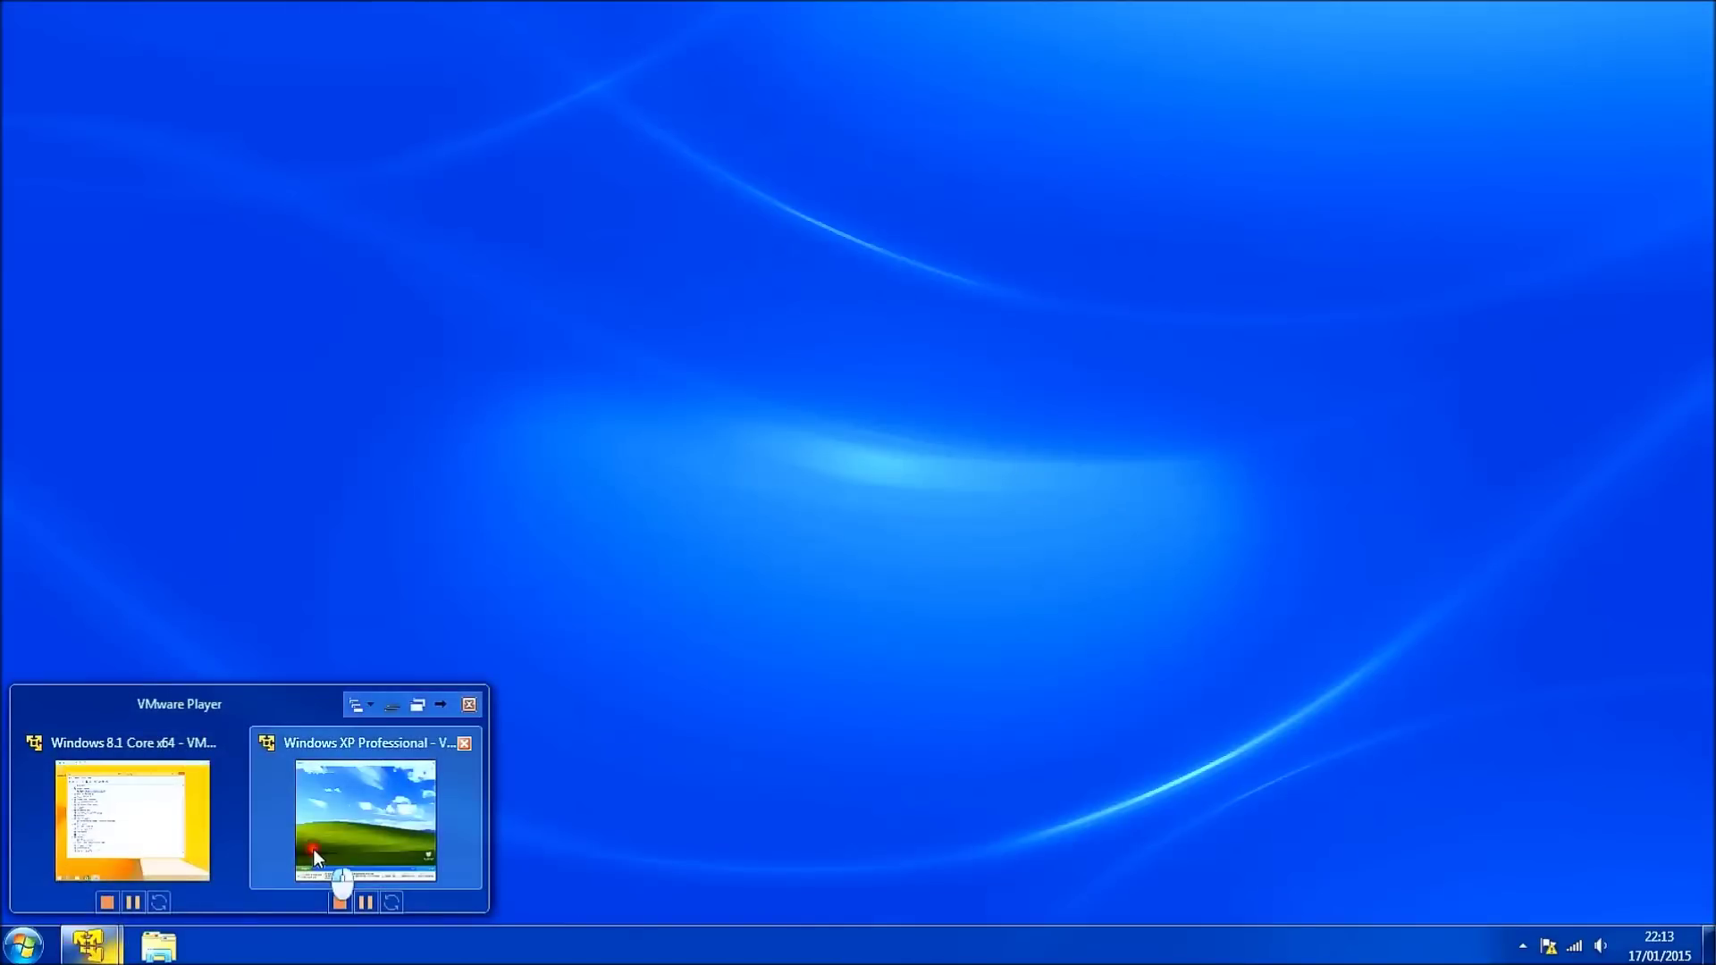
# In the Windows XP guest, open Device Manager via My Computer > Properties > Hardware and maximise it.
pyautogui.click(314, 849)
pyautogui.click(67, 737)
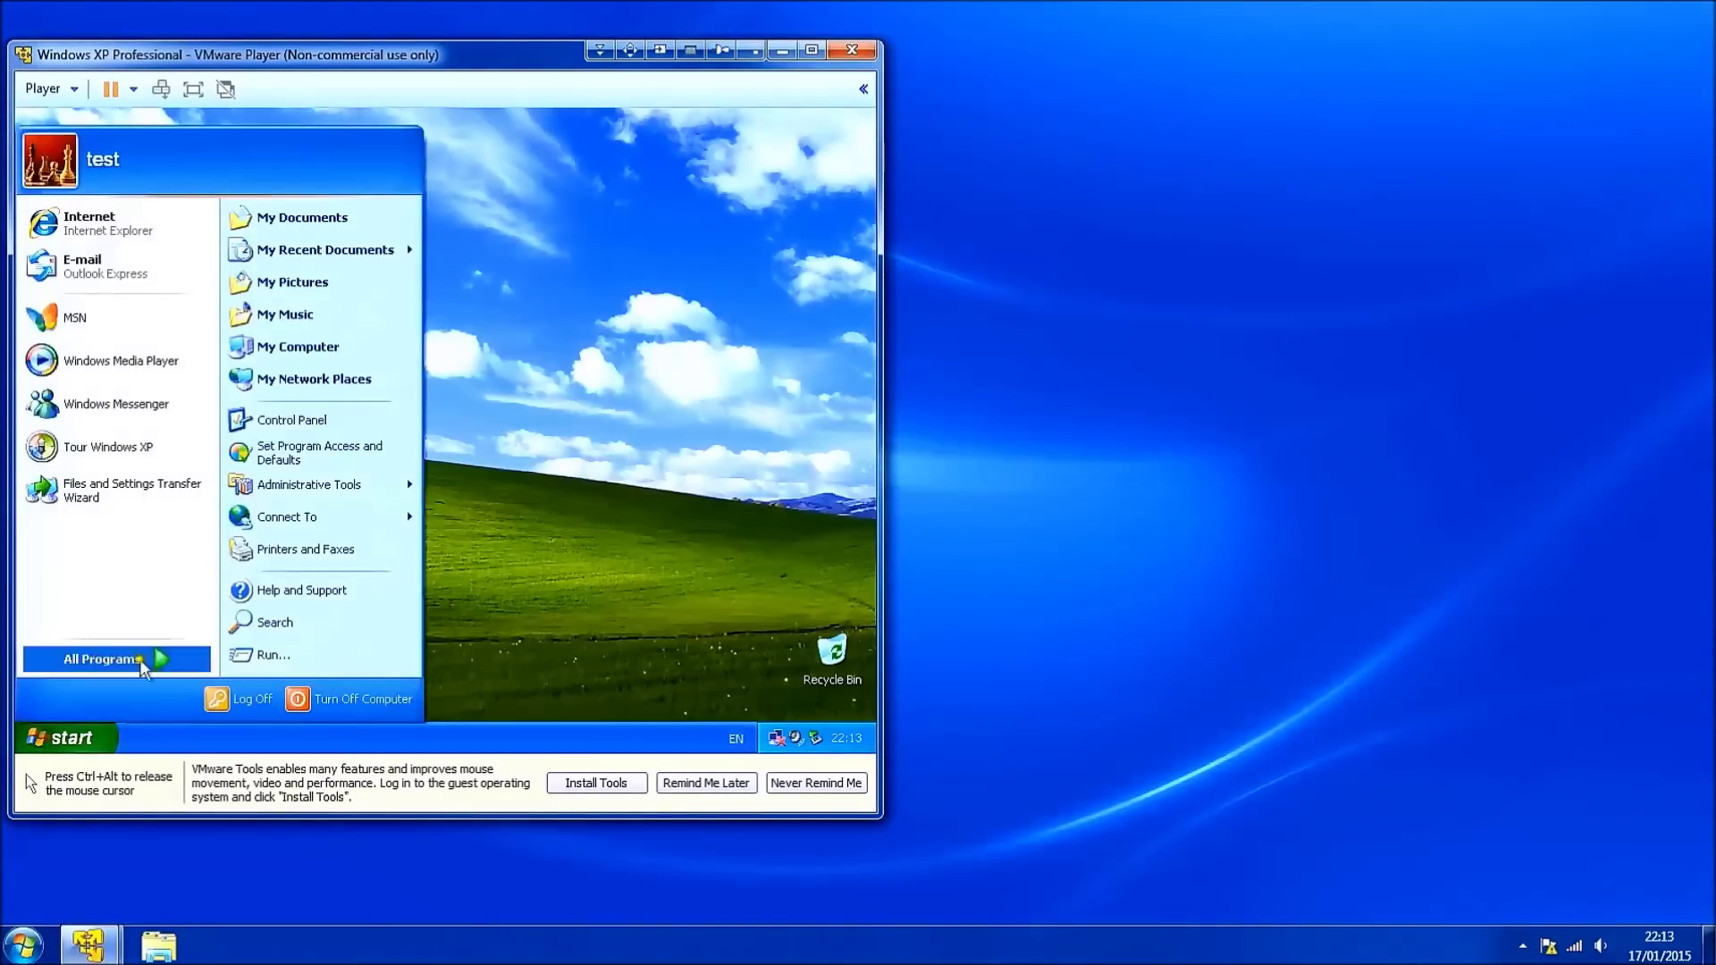
pyautogui.rightClick(295, 357)
pyautogui.click(329, 540)
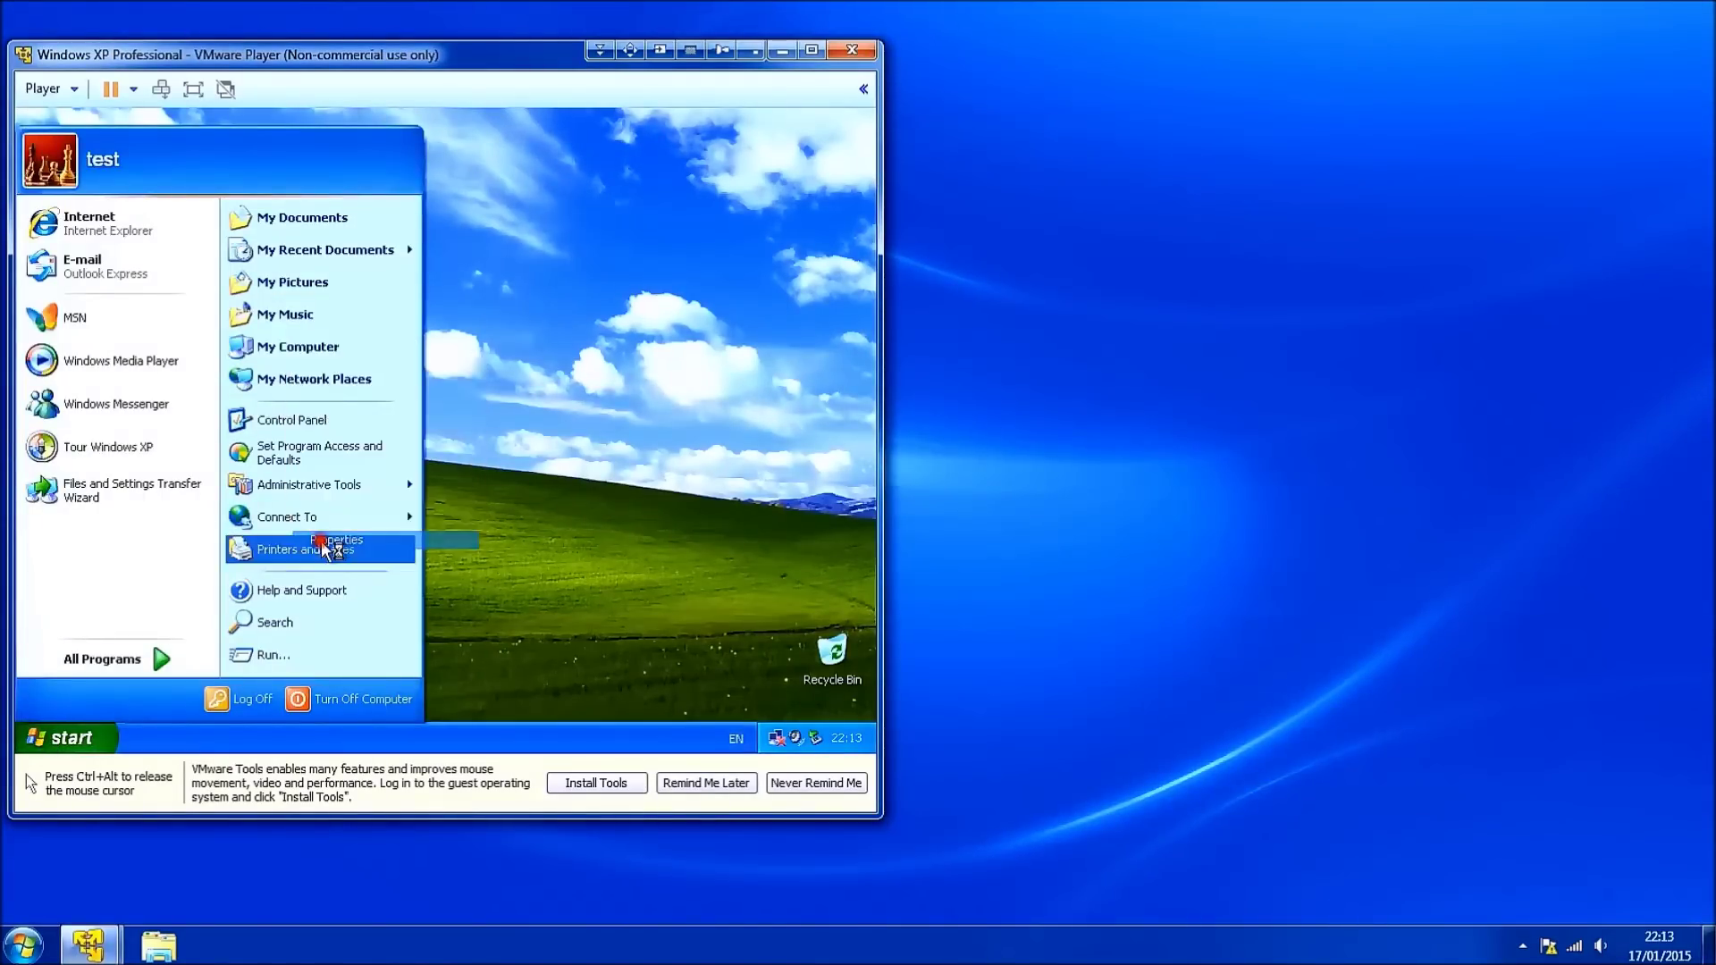
pyautogui.click(394, 264)
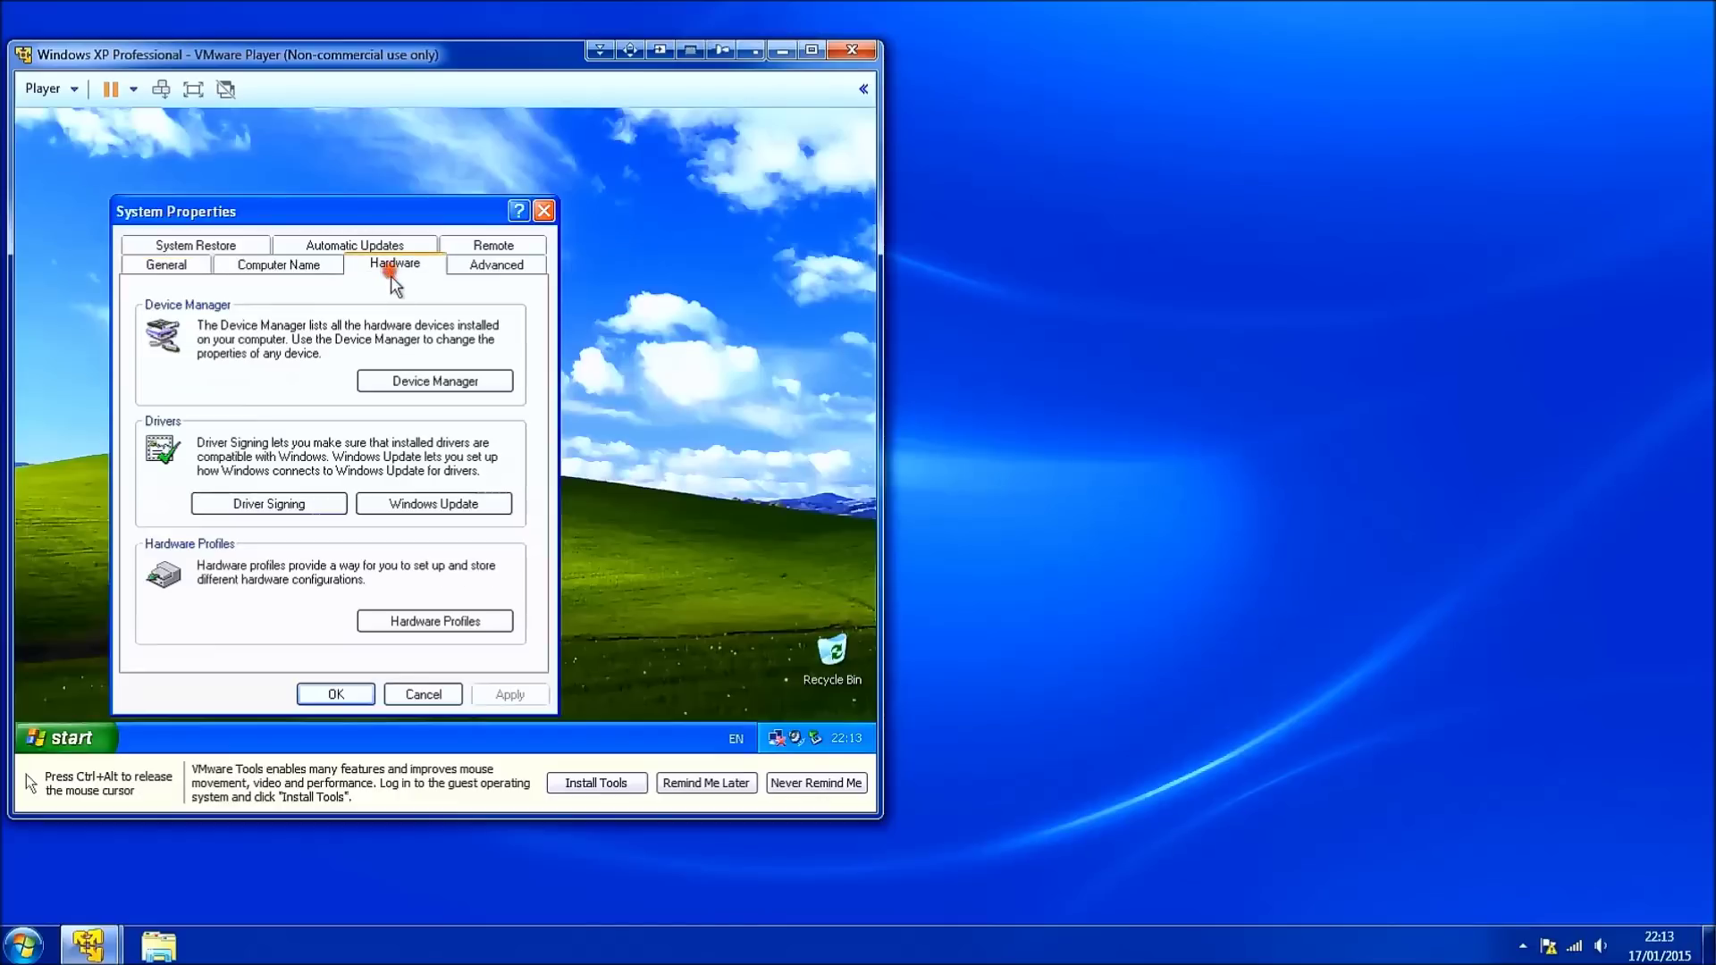
pyautogui.click(426, 384)
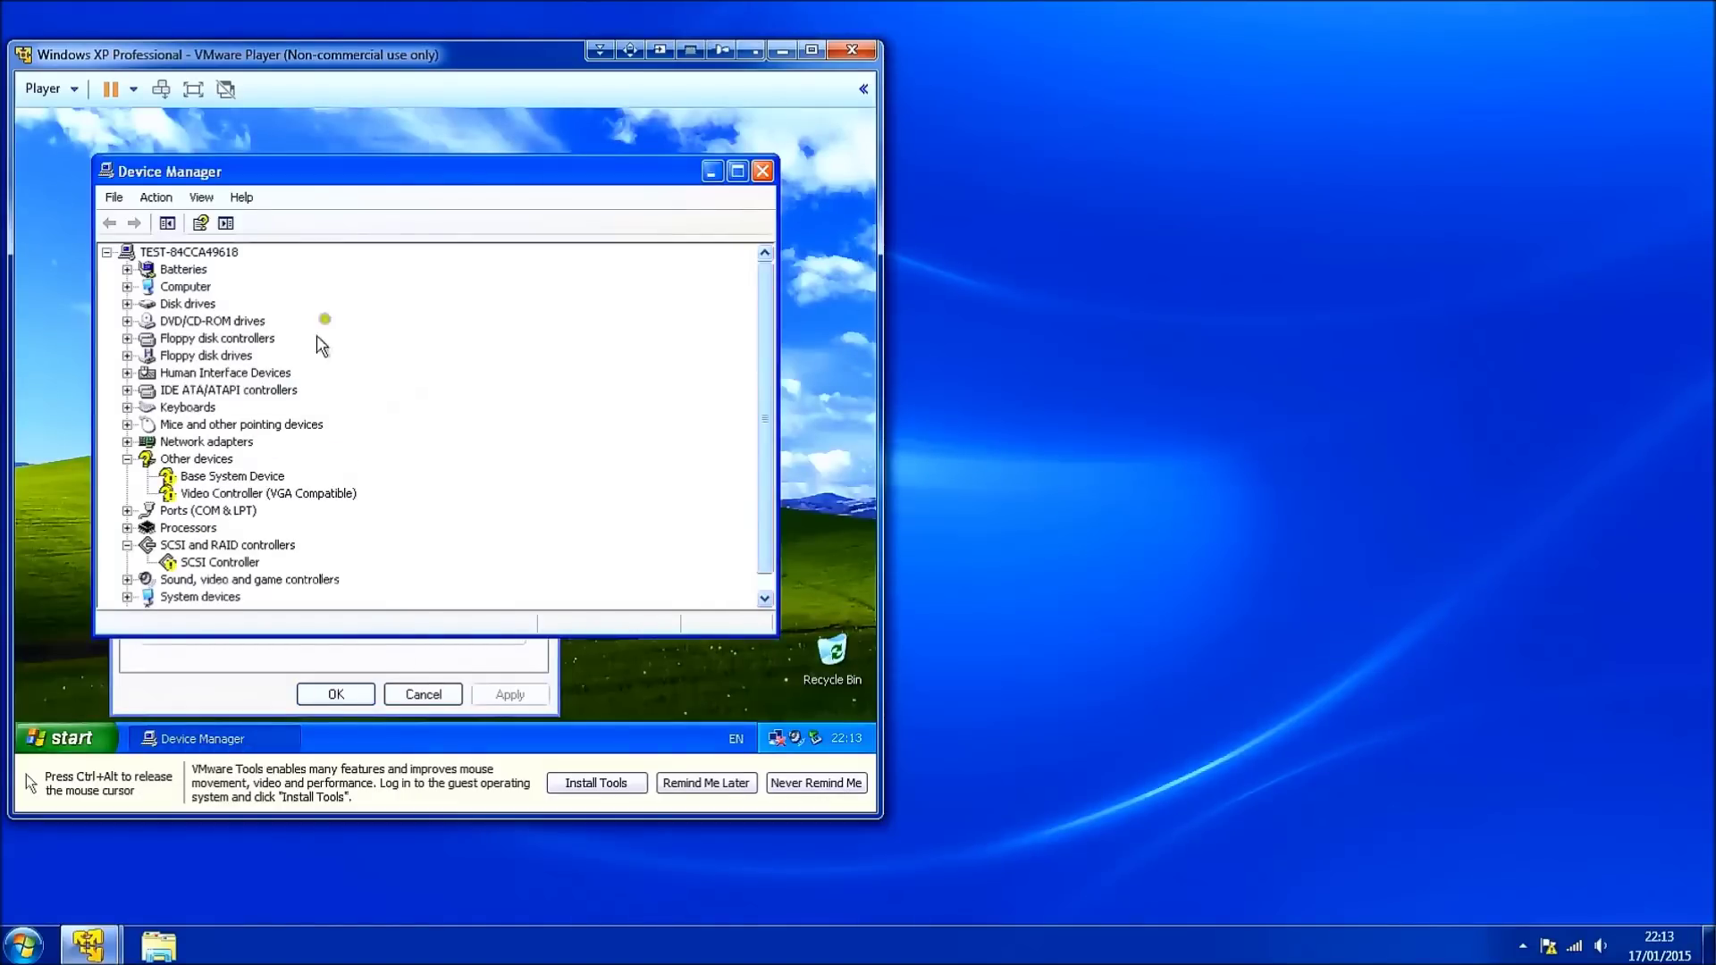
pyautogui.click(735, 171)
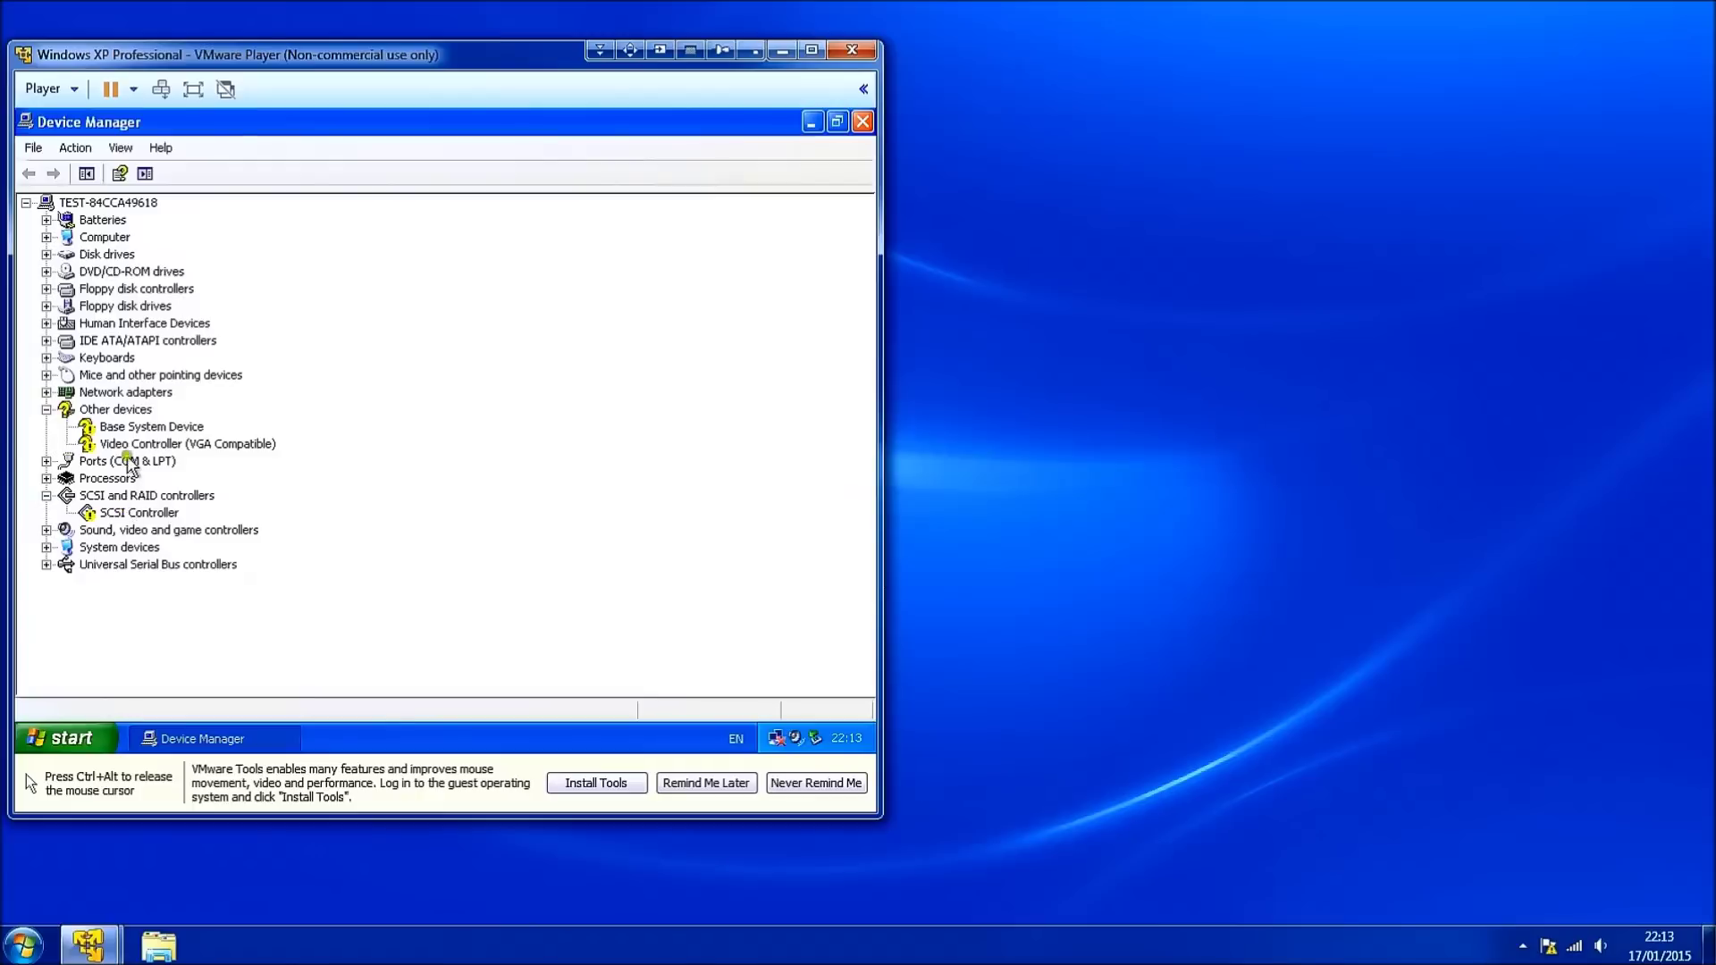
# View the SCSI Controller's Hardware Ids in its Details tab, then close its properties.
pyautogui.rightClick(114, 516)
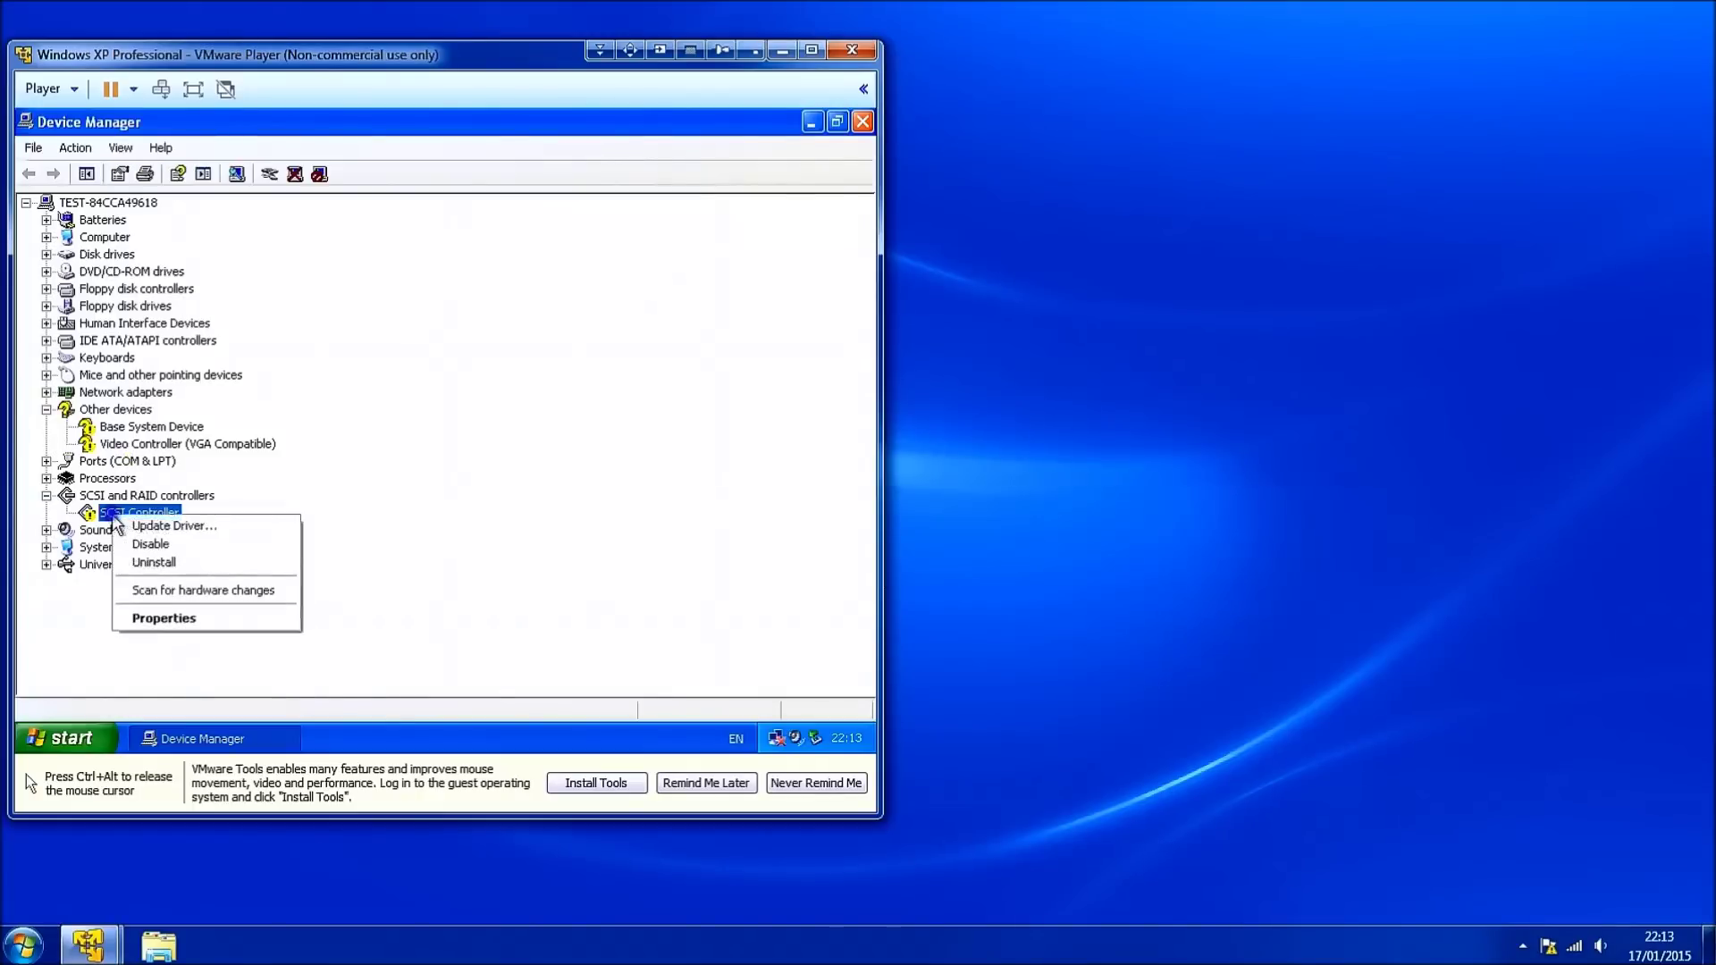
pyautogui.click(165, 618)
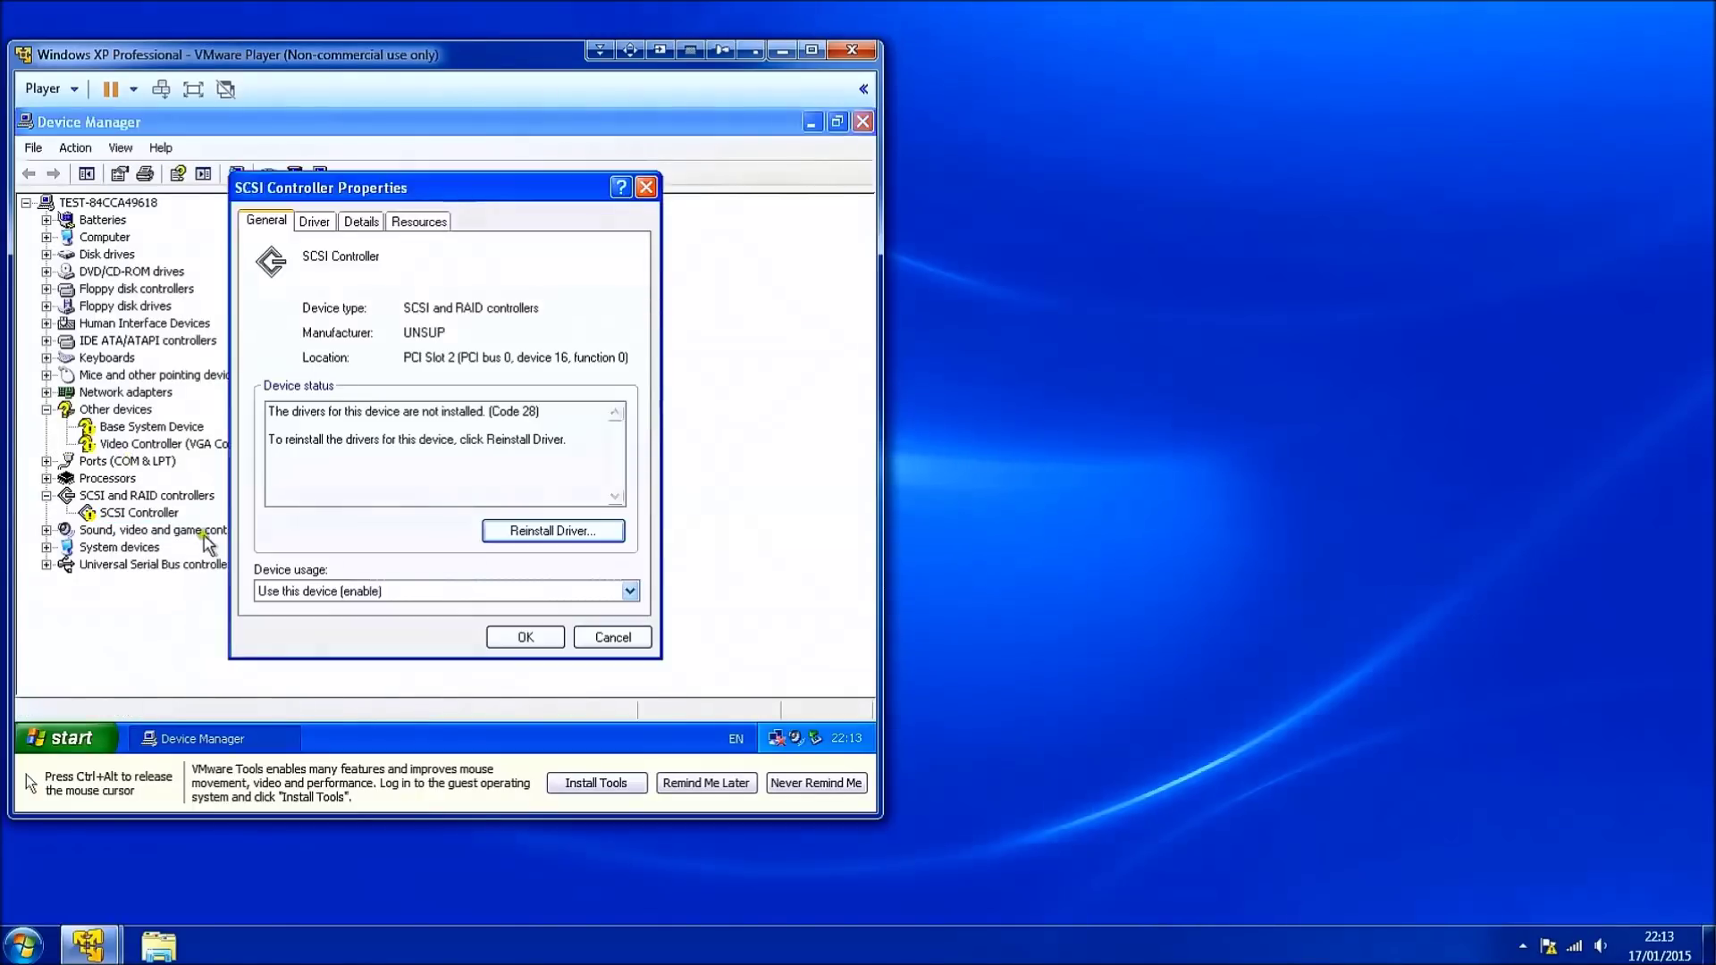
pyautogui.click(362, 221)
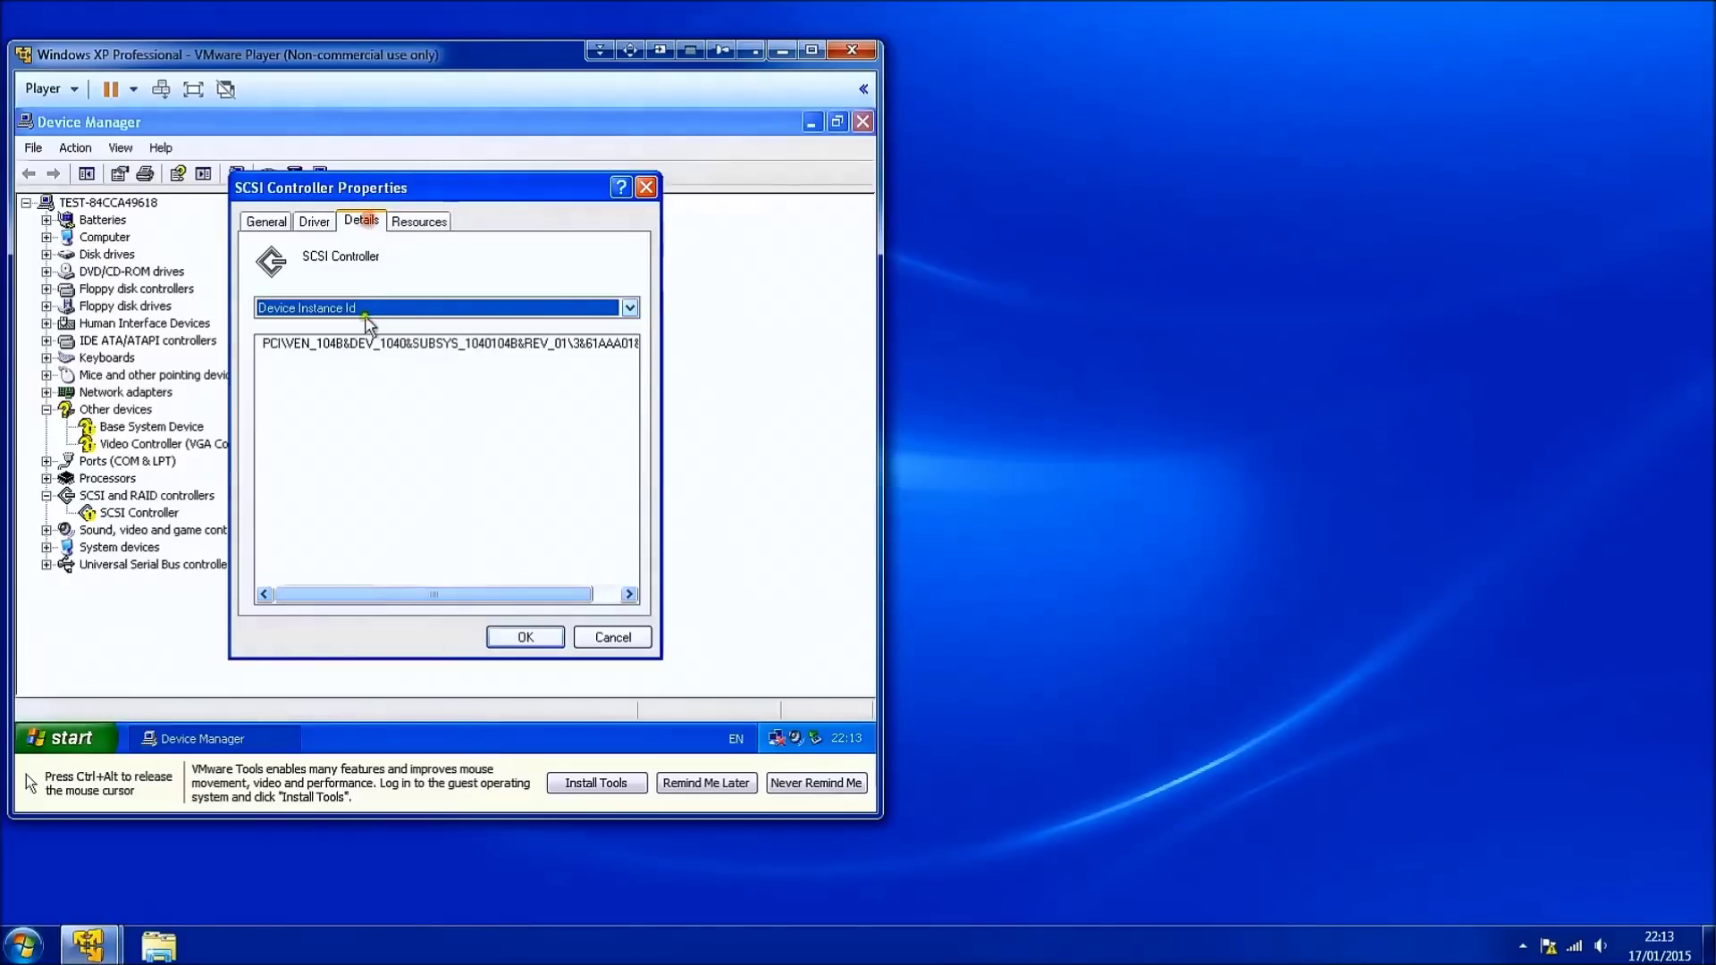
pyautogui.click(365, 315)
pyautogui.click(368, 339)
pyautogui.rightClick(362, 349)
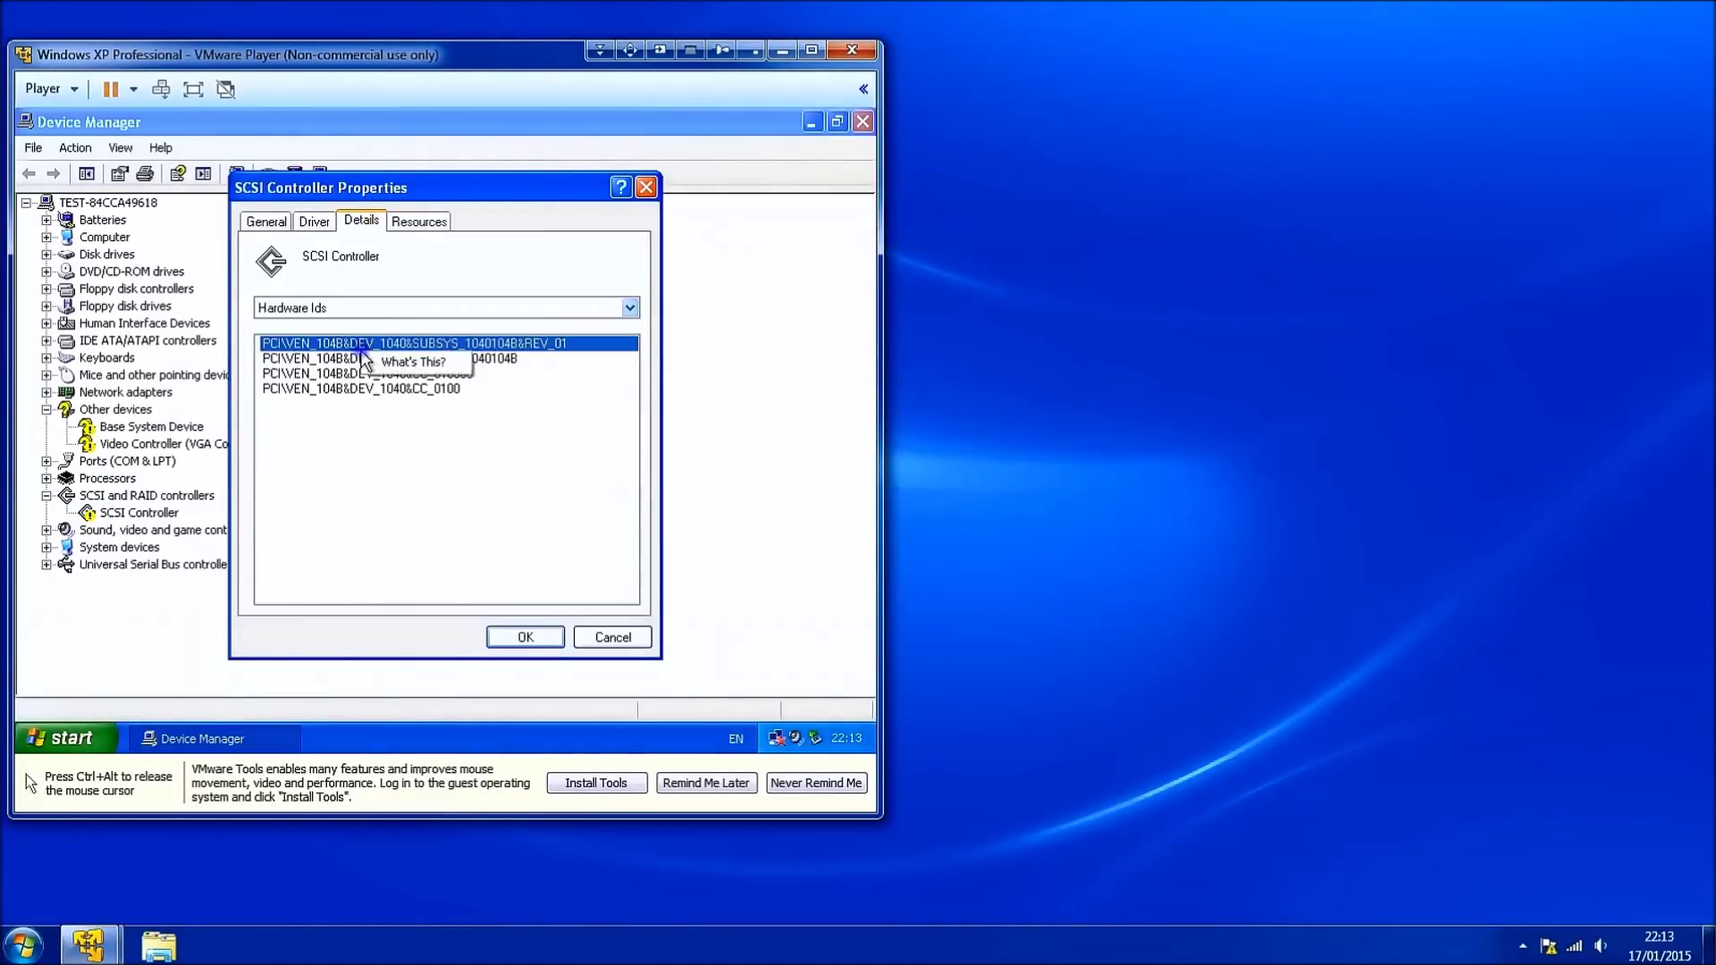
pyautogui.click(313, 388)
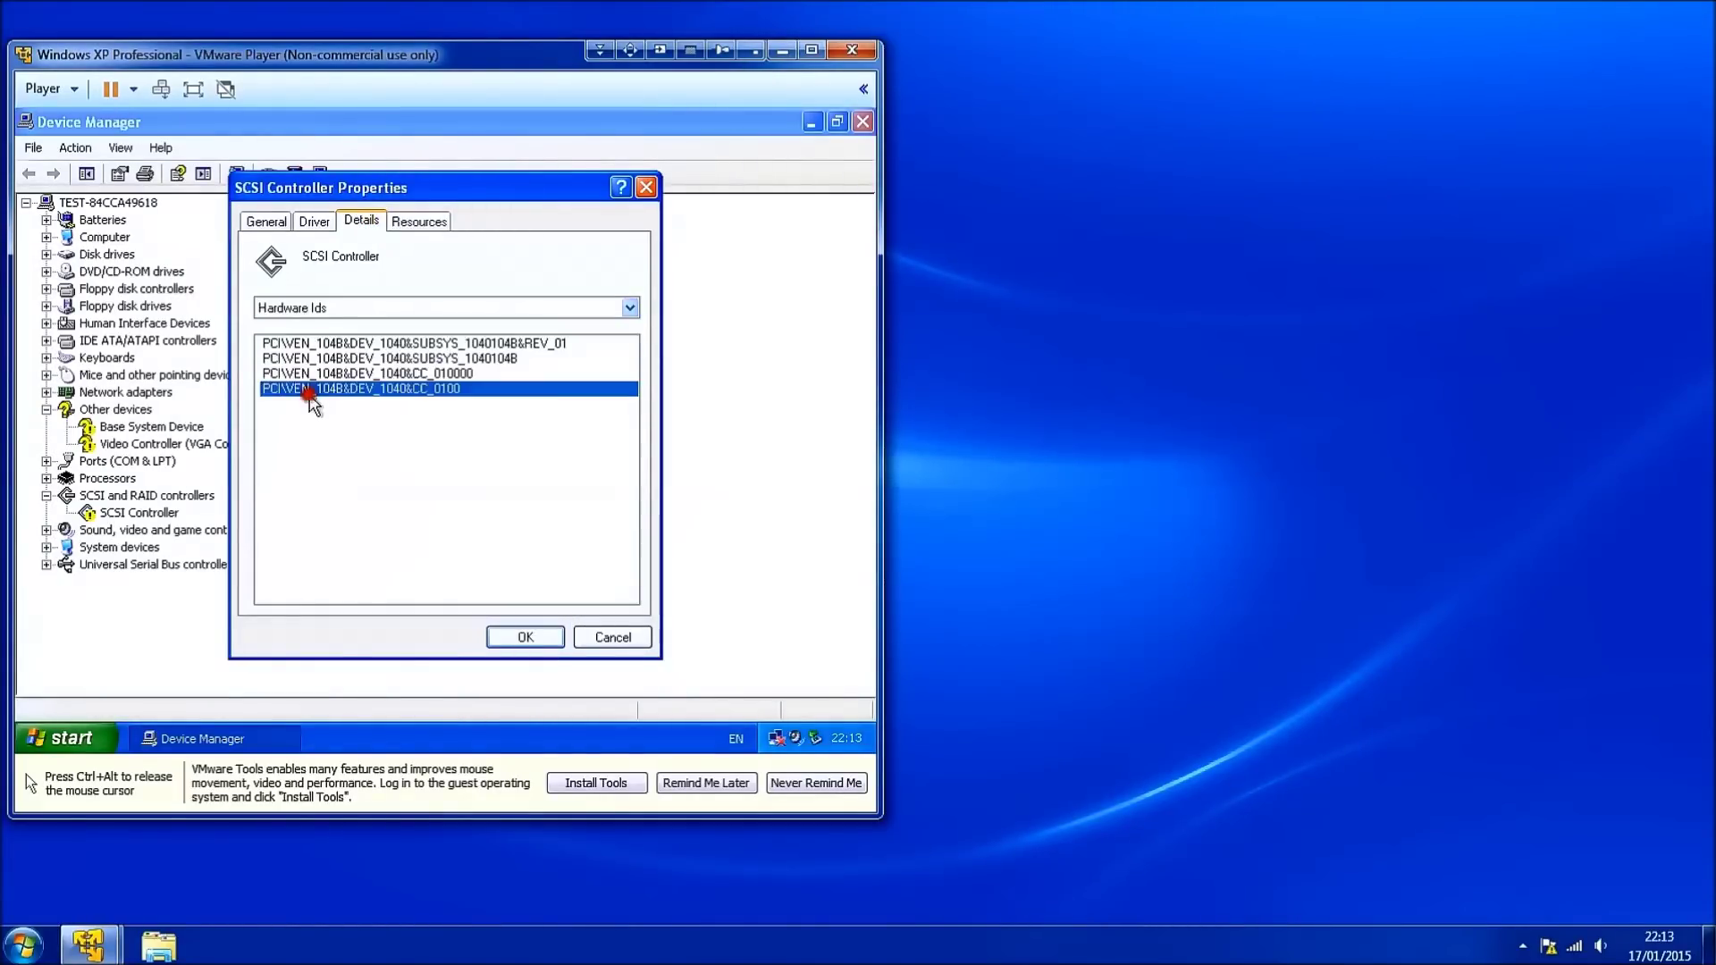
pyautogui.click(521, 637)
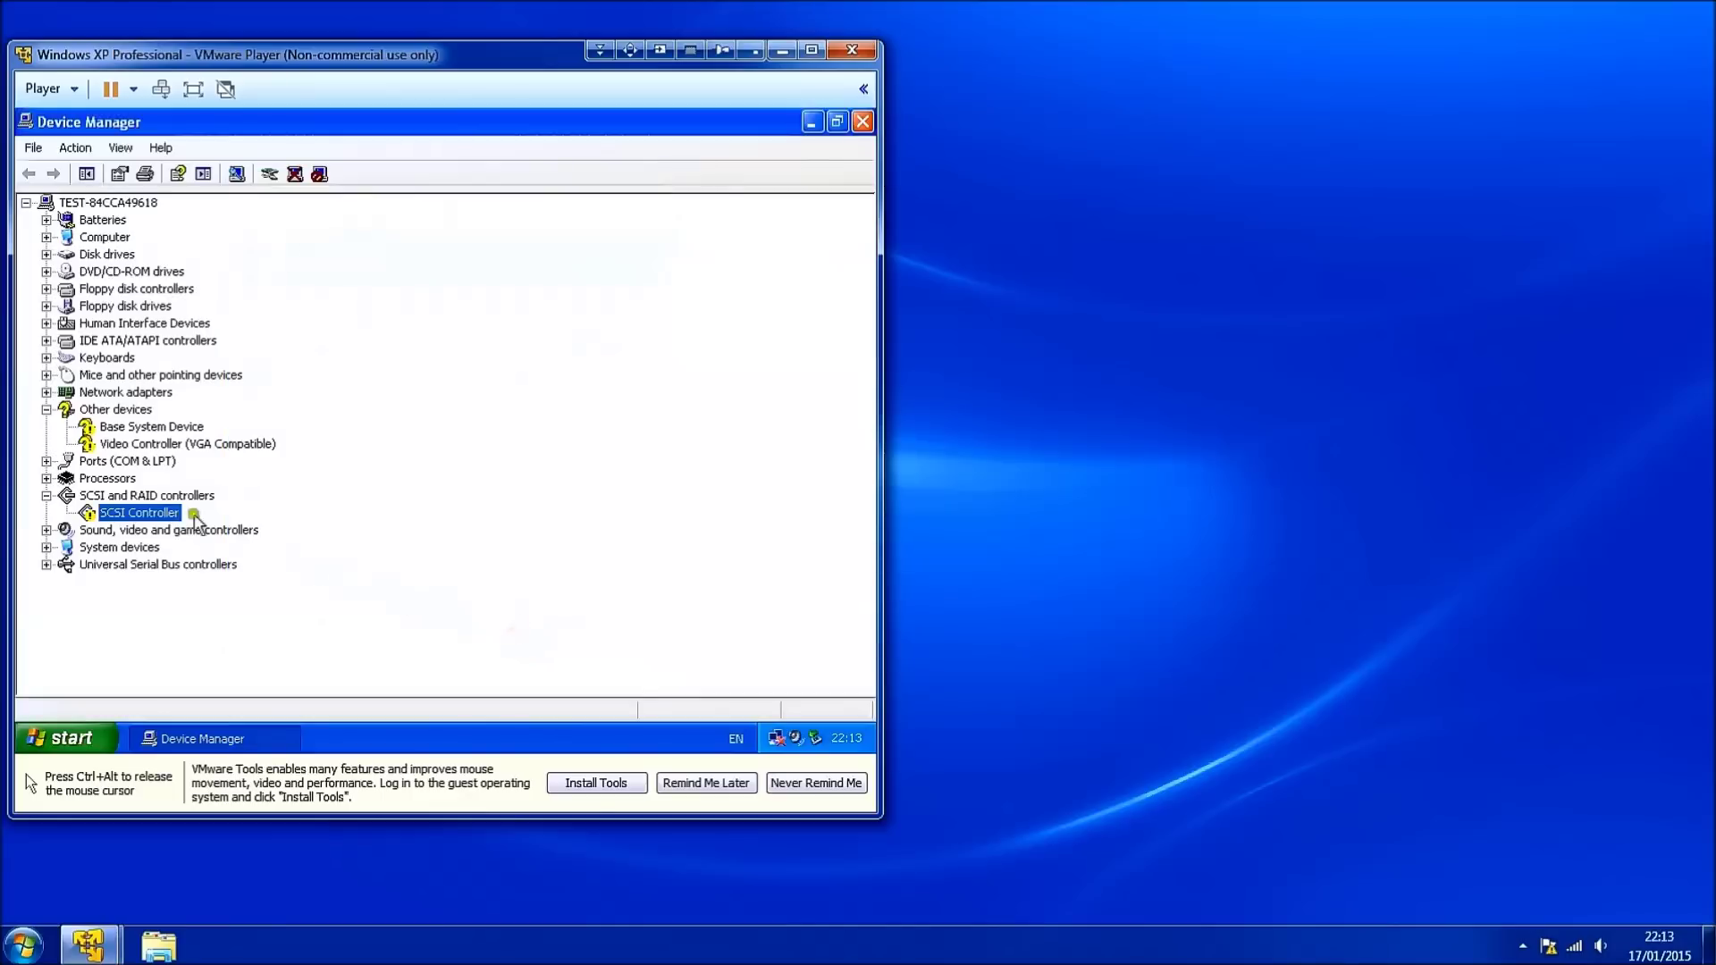
# Show the Video Controller (VGA Compatible)'s four VEN_15AD Hardware Ids, then close its properties.
pyautogui.rightClick(140, 446)
pyautogui.click(204, 551)
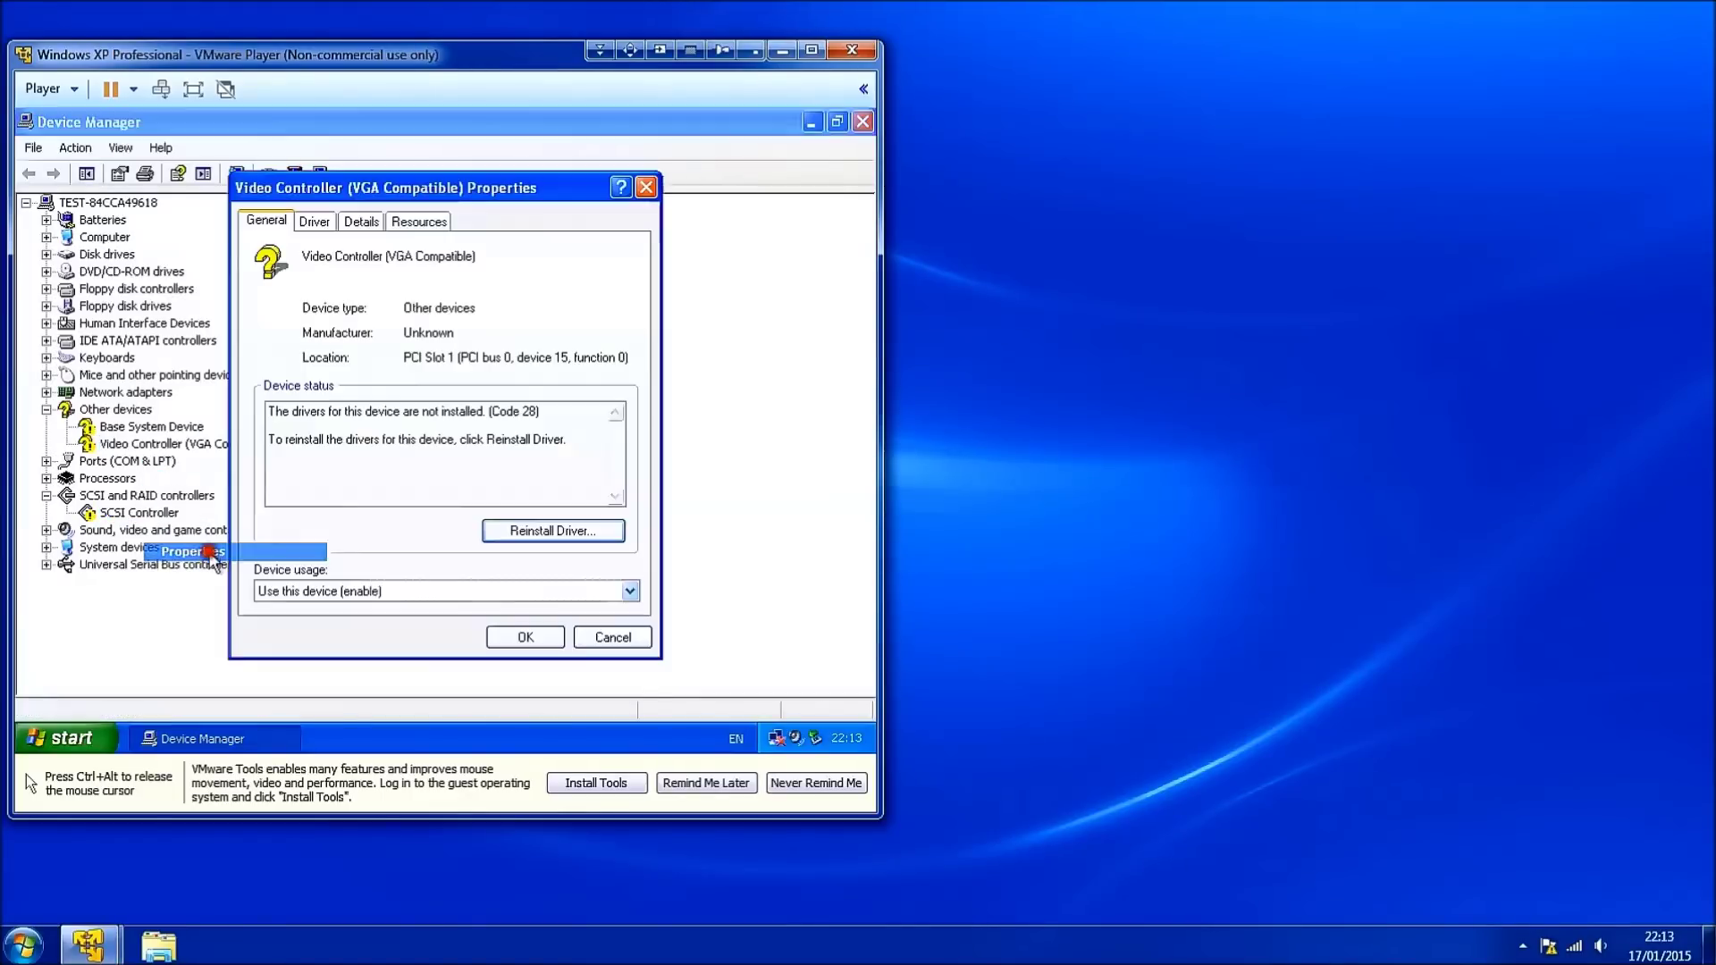
pyautogui.click(360, 222)
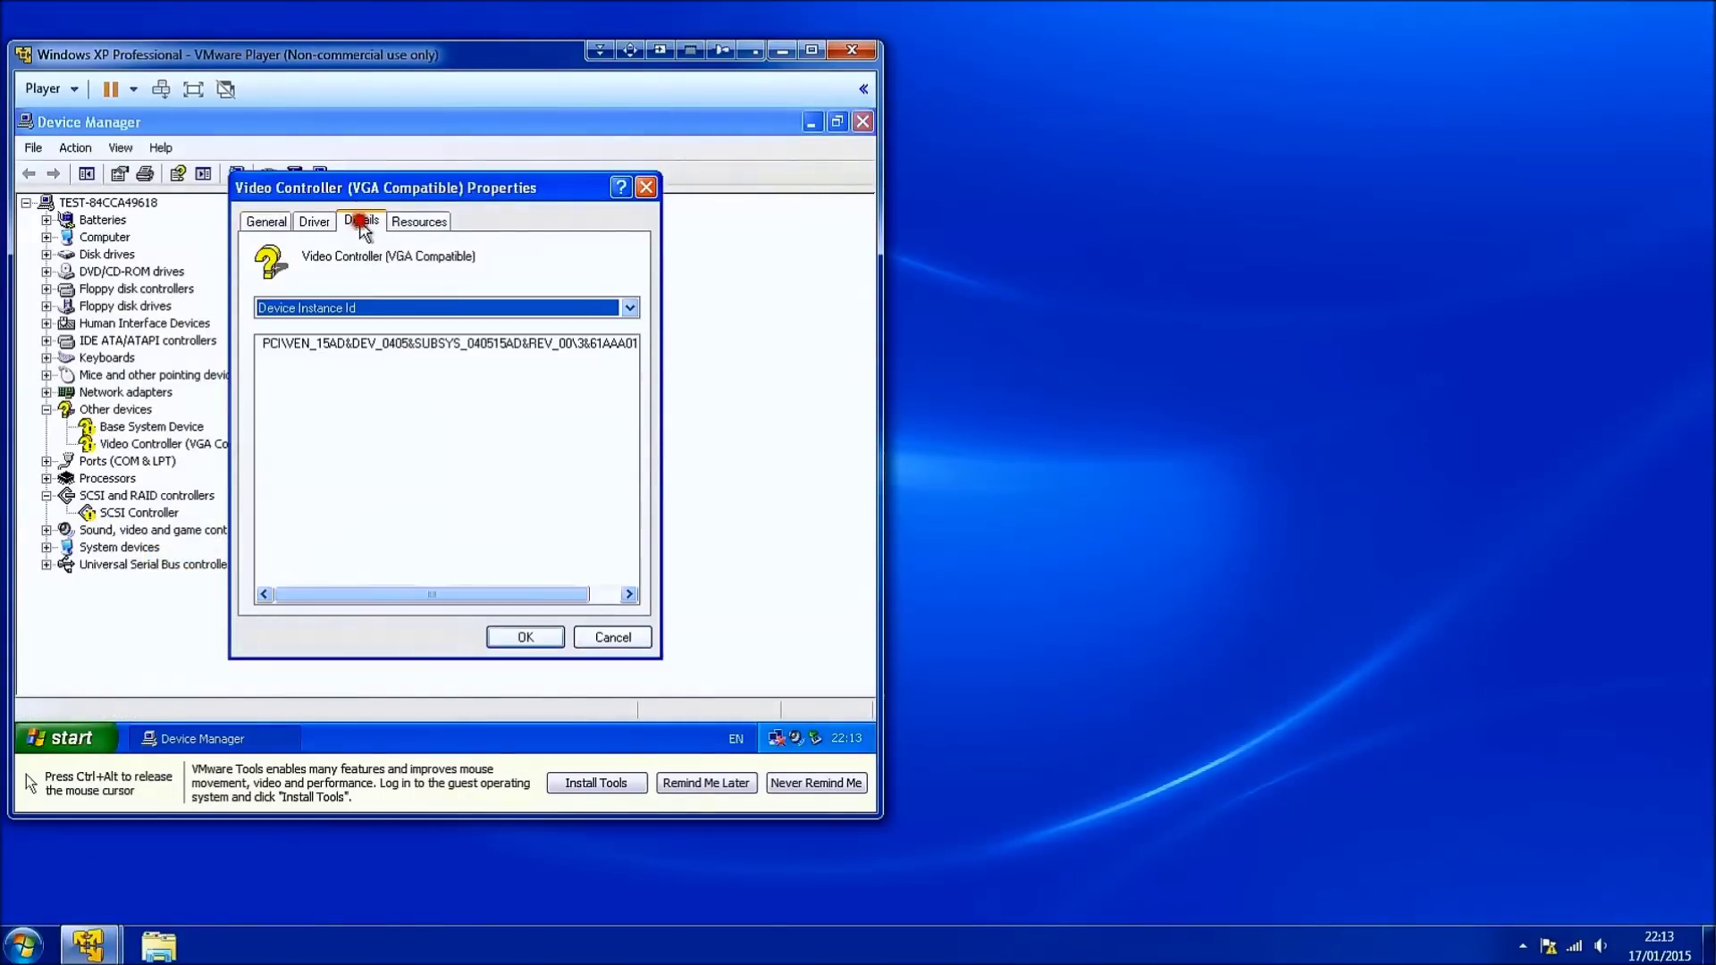
pyautogui.click(362, 308)
pyautogui.click(352, 344)
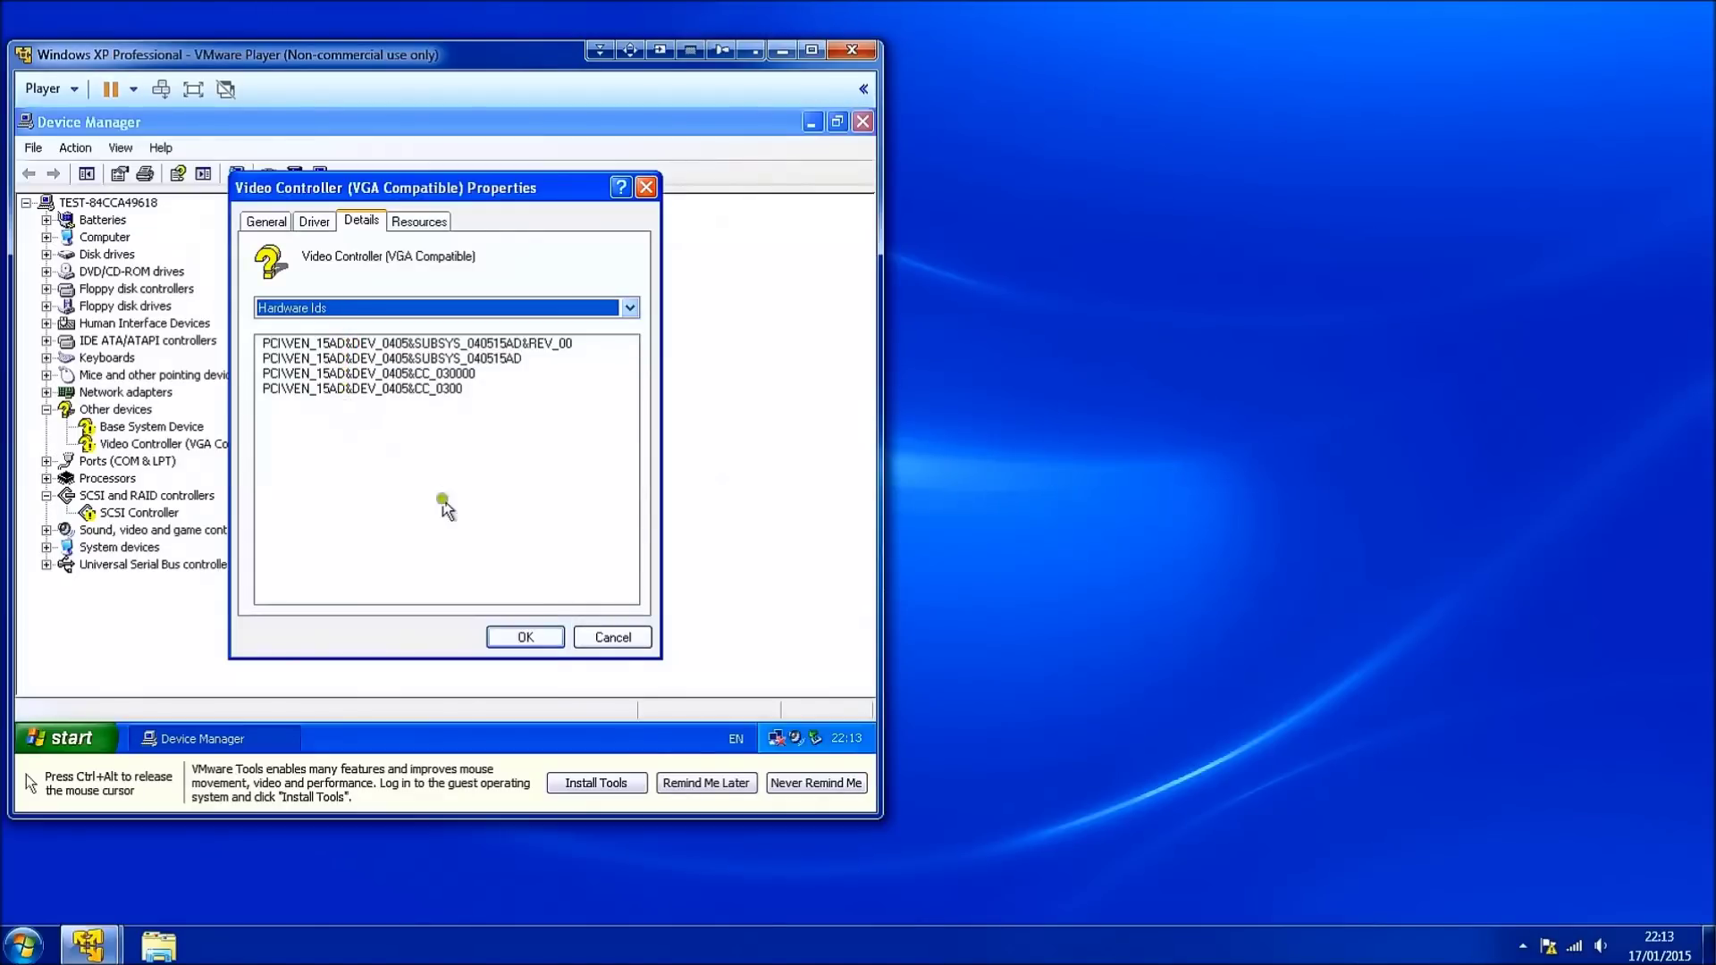
pyautogui.click(527, 639)
# View the Base System Device's Hardware Ids in its Details tab, then close its properties.
pyautogui.rightClick(195, 430)
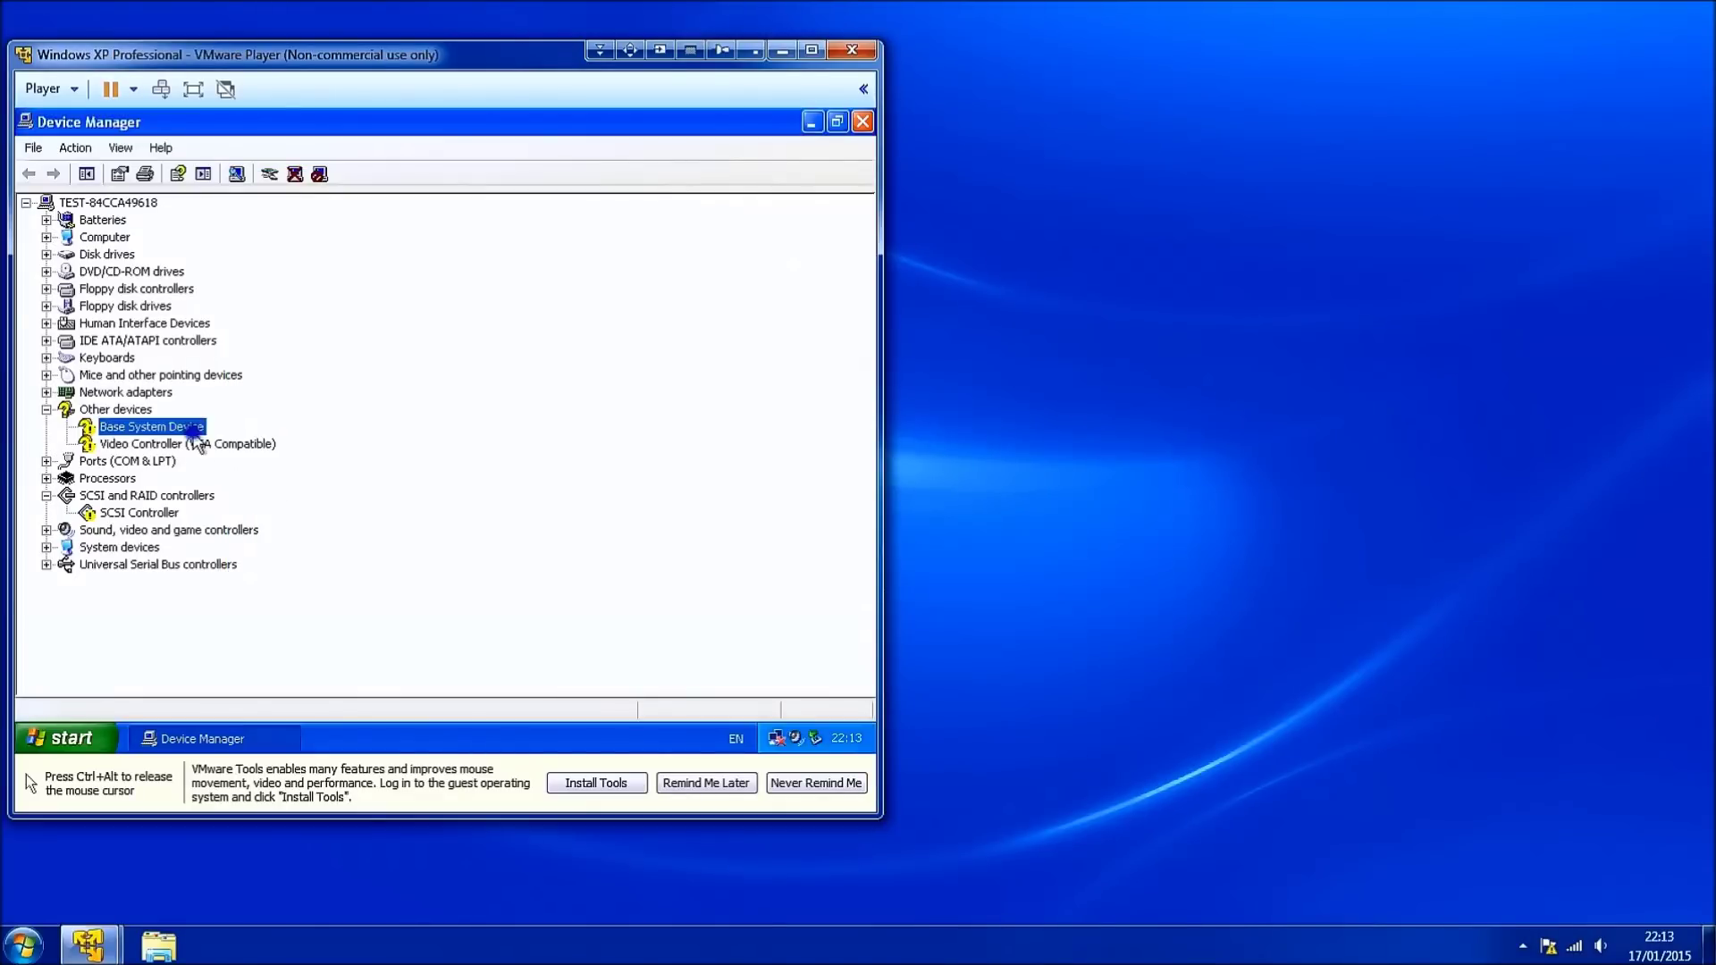
pyautogui.click(257, 538)
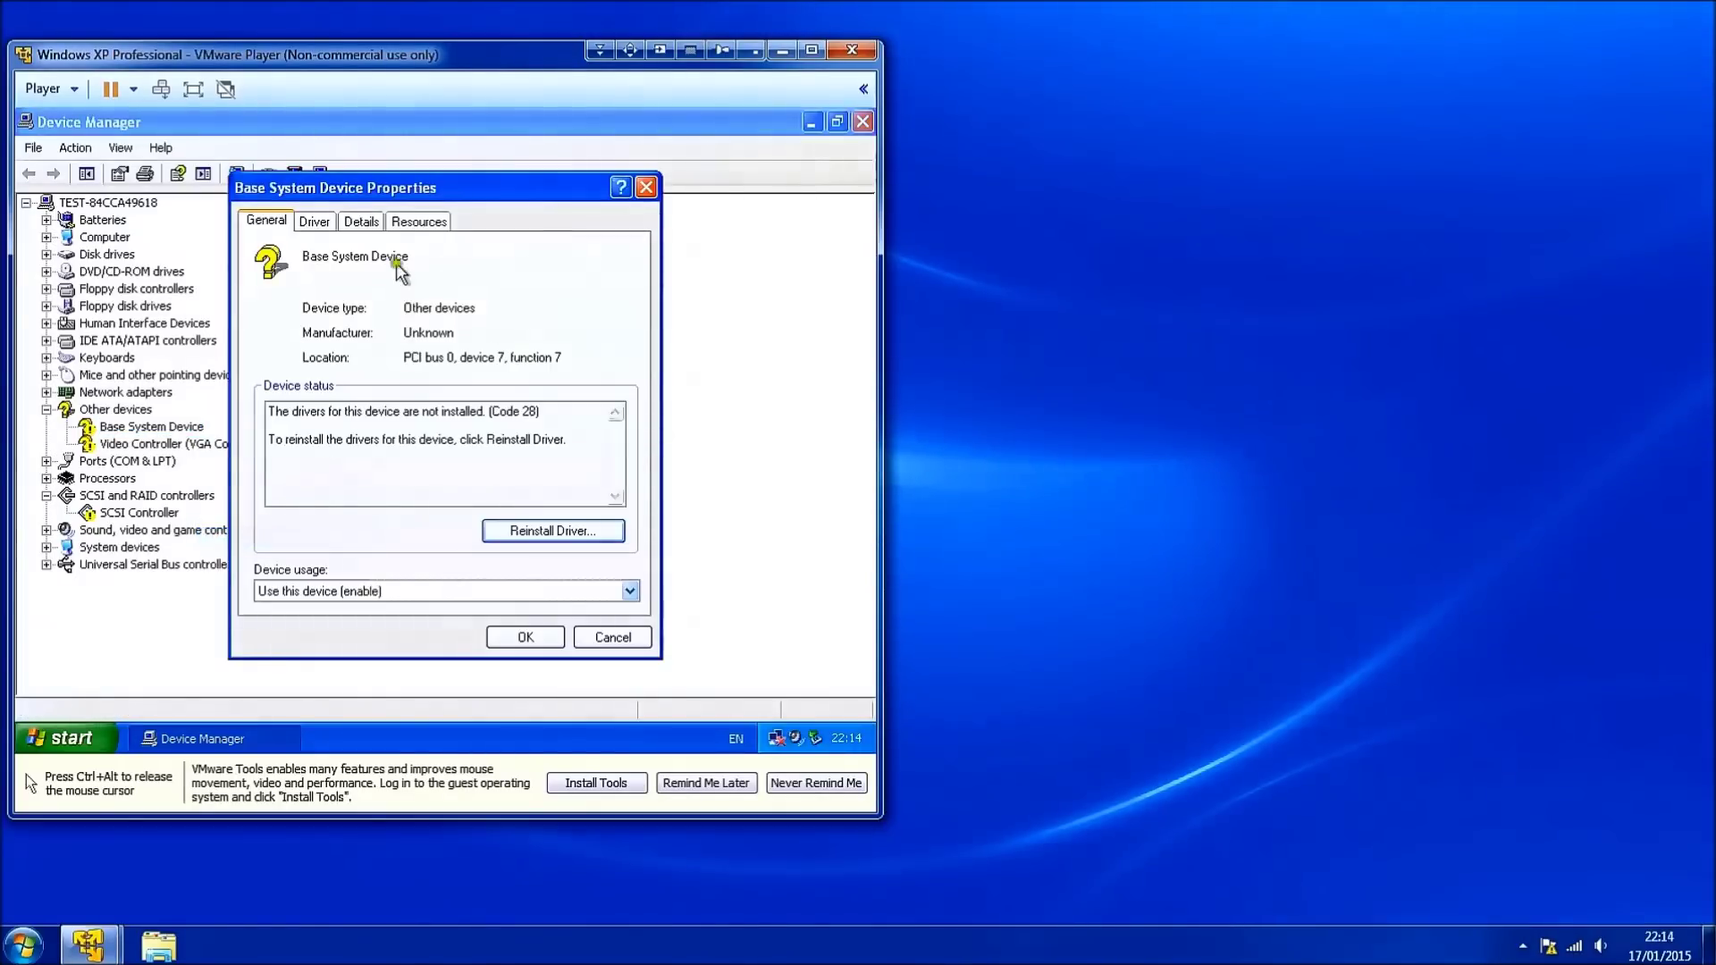
pyautogui.click(362, 220)
pyautogui.click(355, 313)
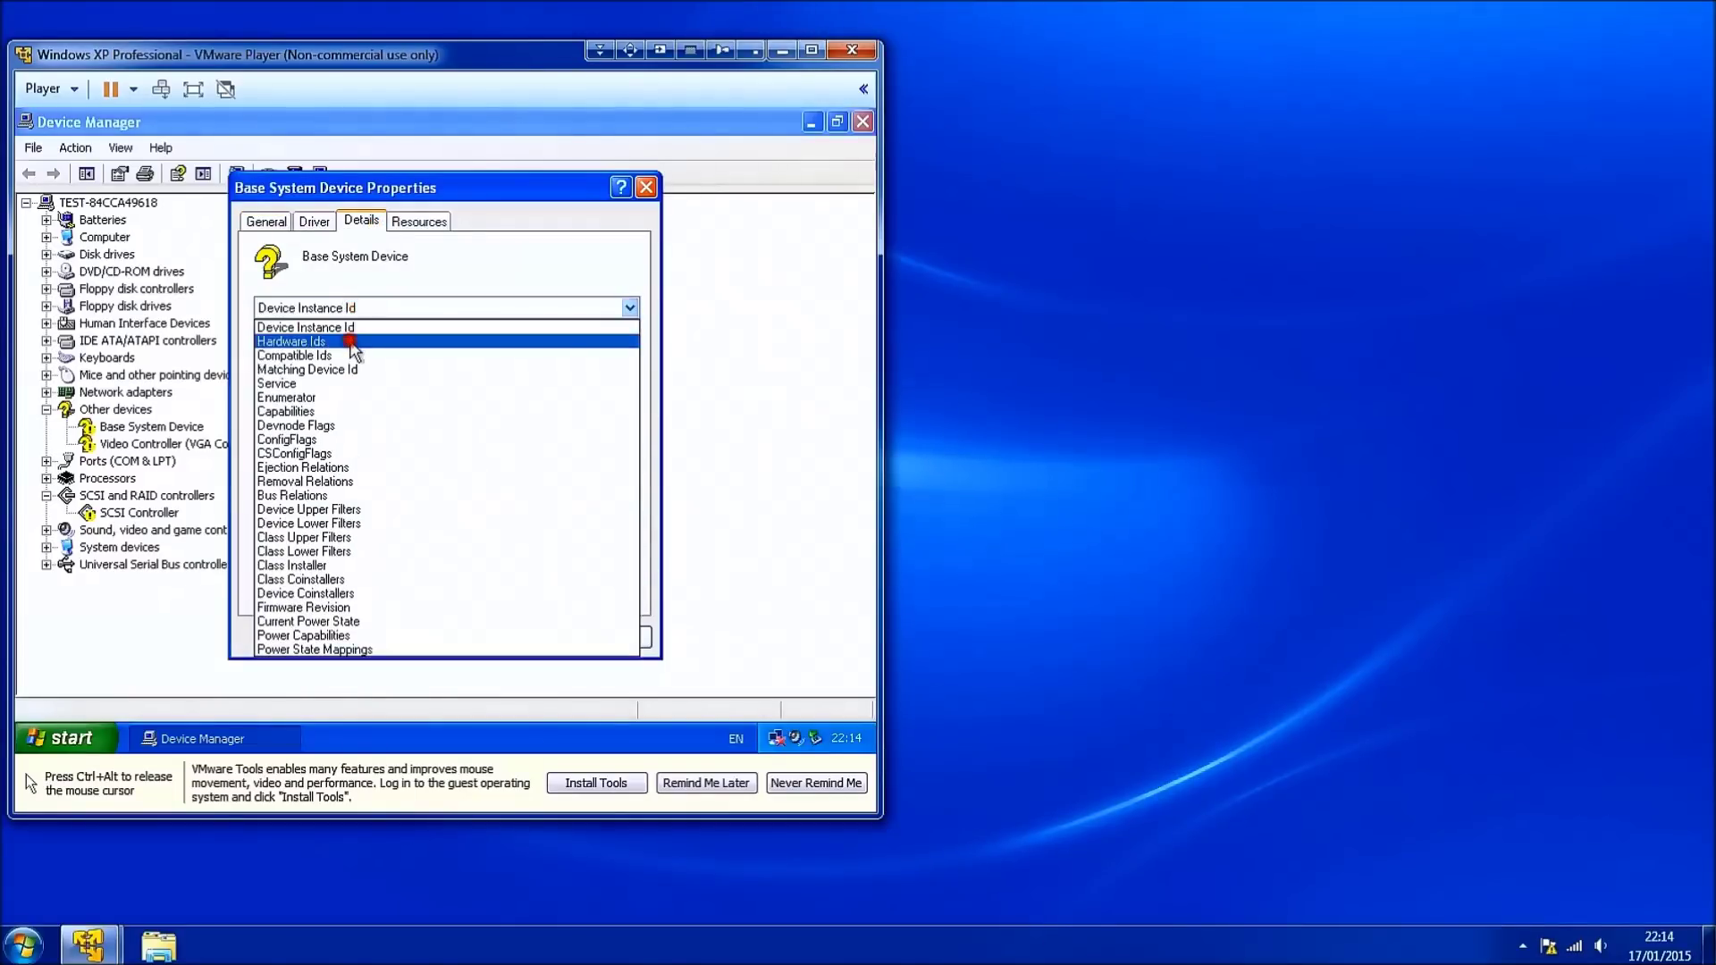
pyautogui.click(357, 337)
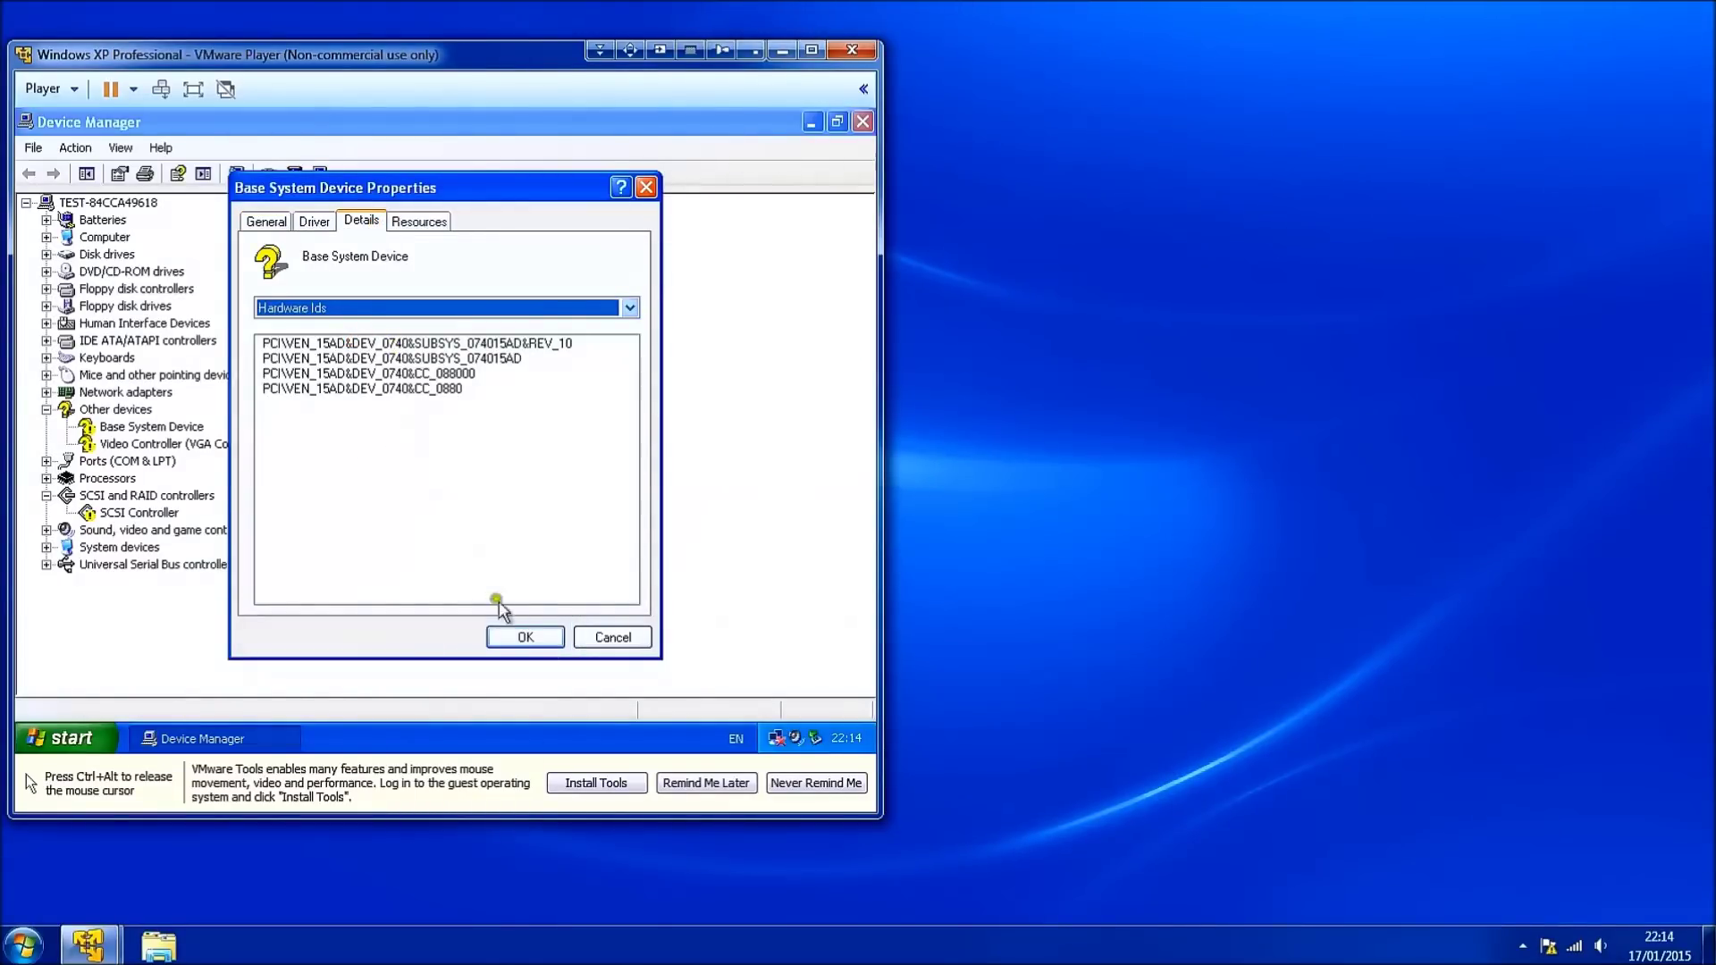
pyautogui.click(511, 635)
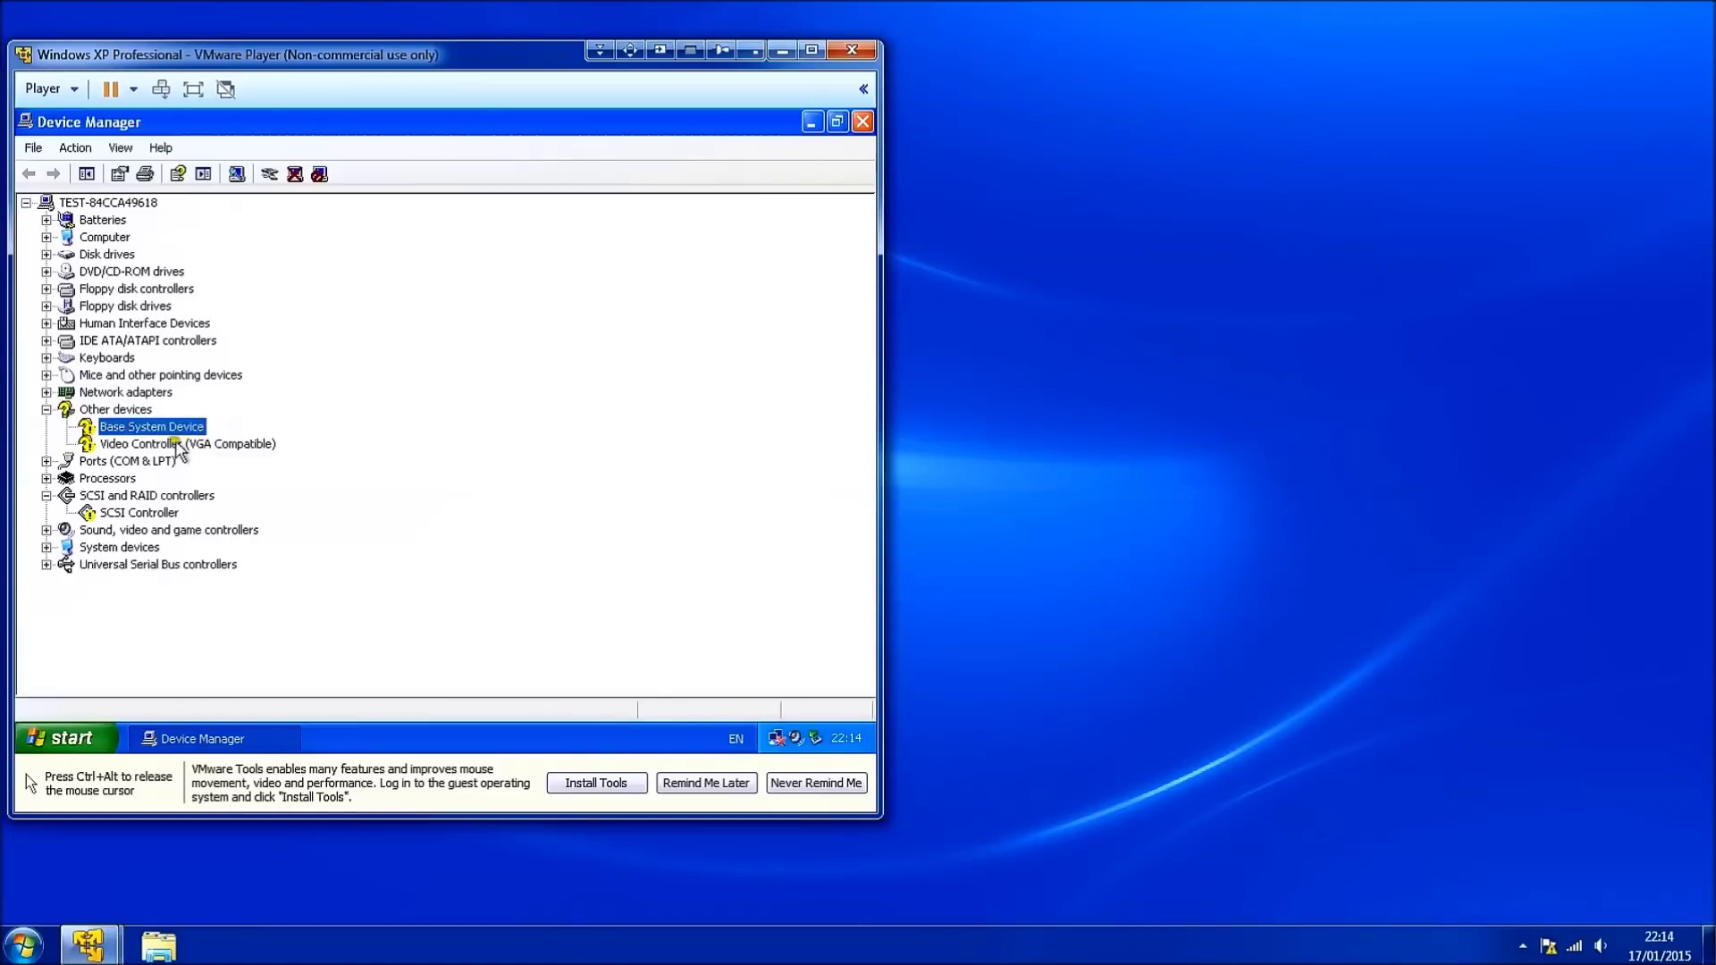
# Under Network adapters, show the AMD PCNET adapter's four VEN_1022 Hardware Ids, then release the VM.
pyautogui.click(45, 393)
pyautogui.rightClick(158, 409)
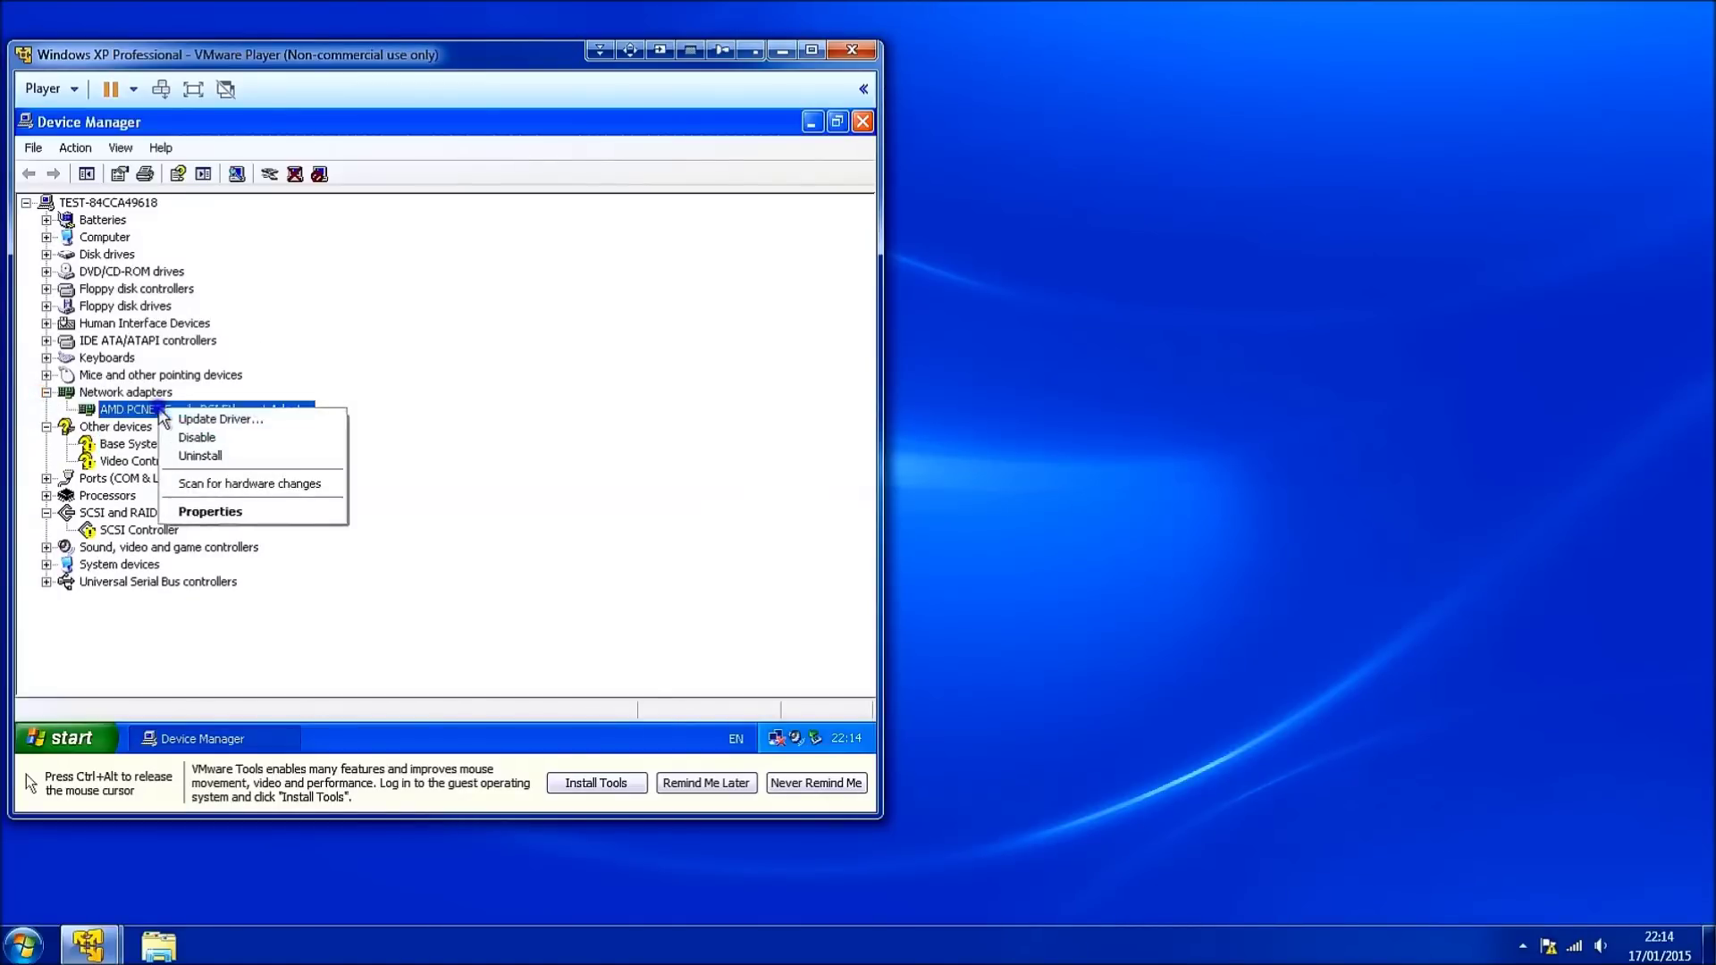
pyautogui.click(215, 510)
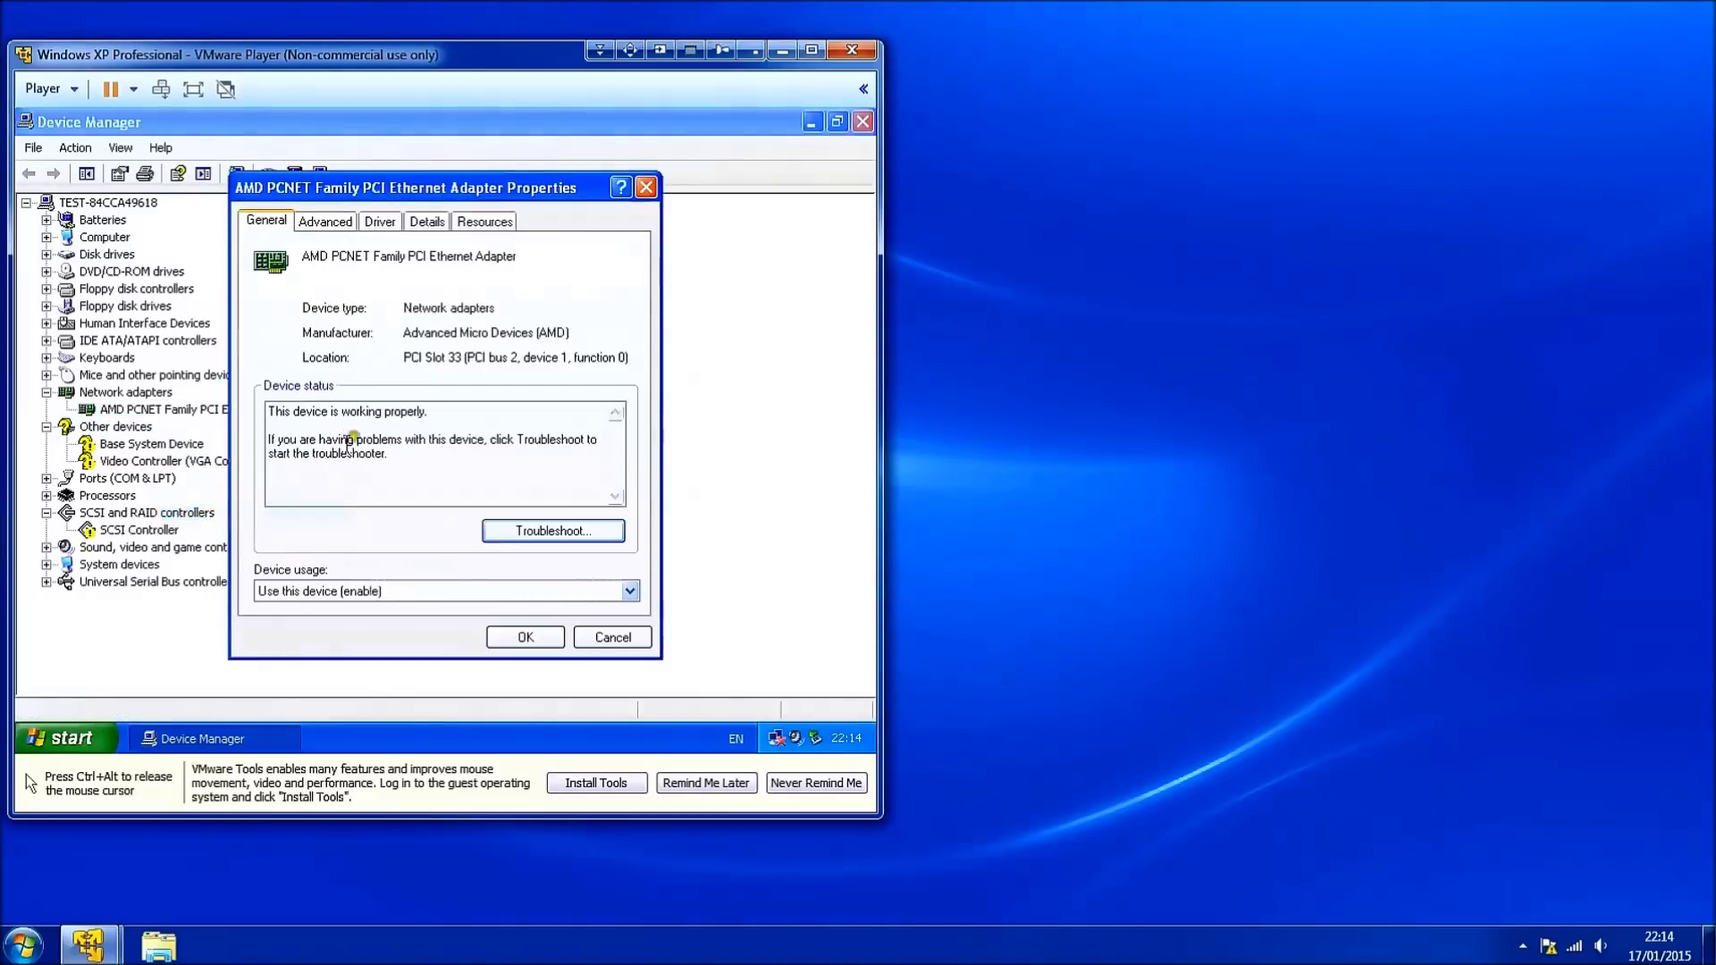
pyautogui.click(424, 223)
pyautogui.click(381, 307)
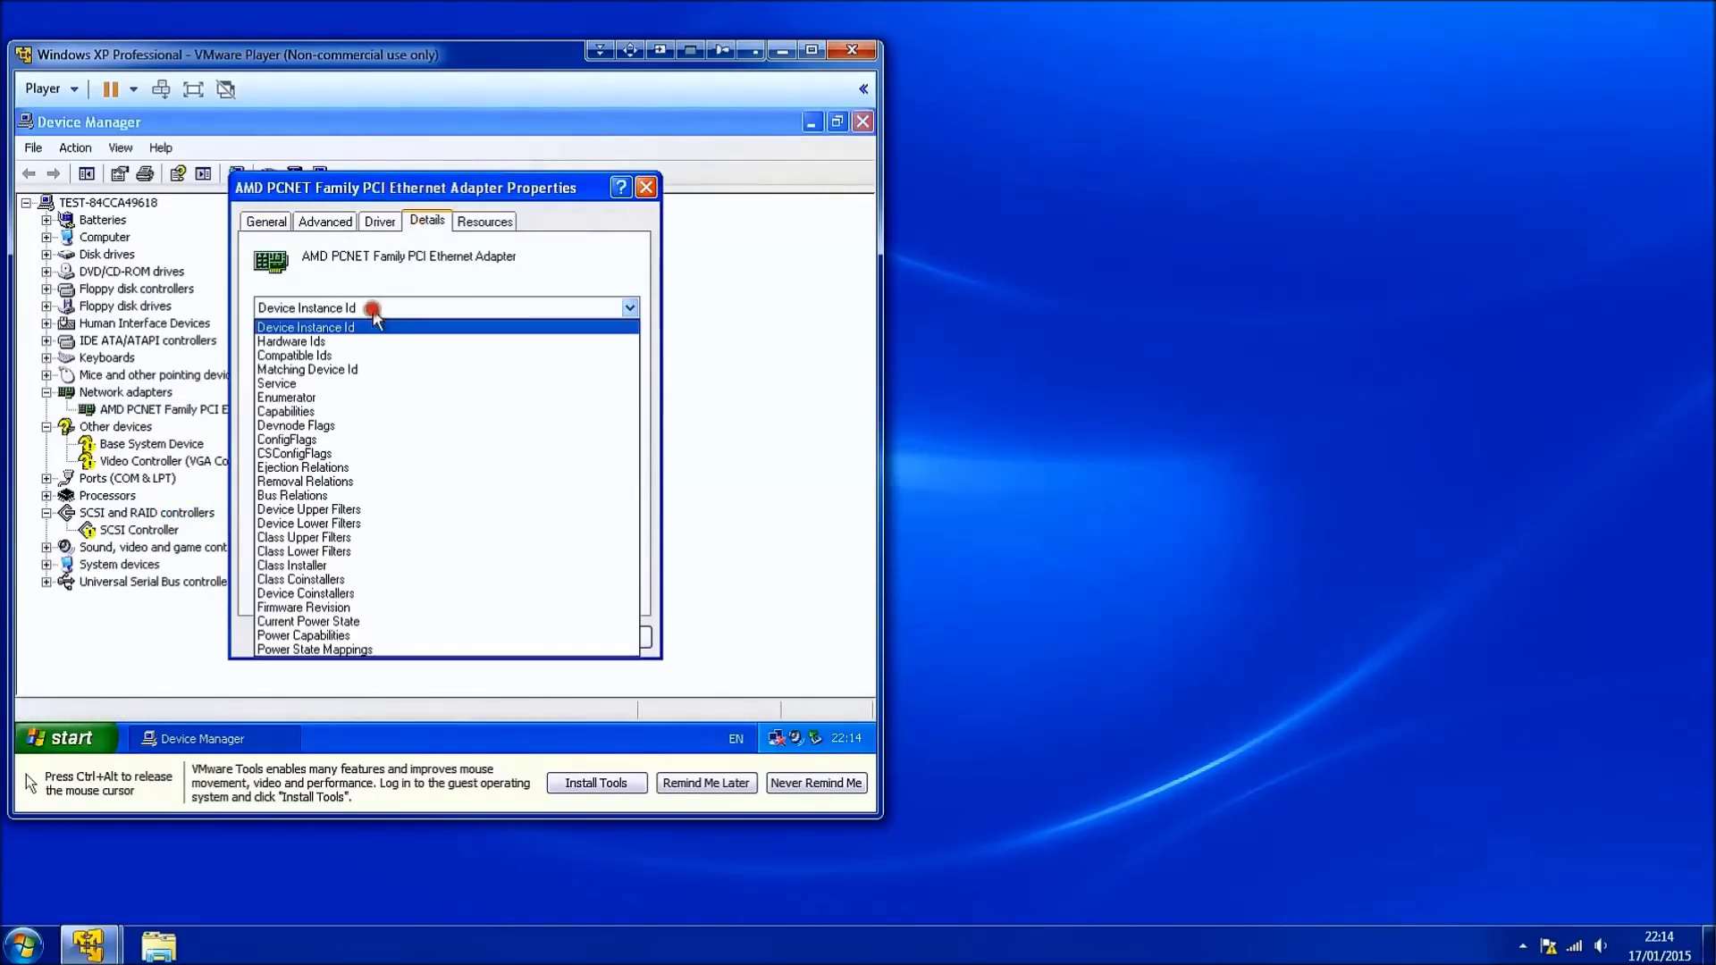
pyautogui.click(372, 337)
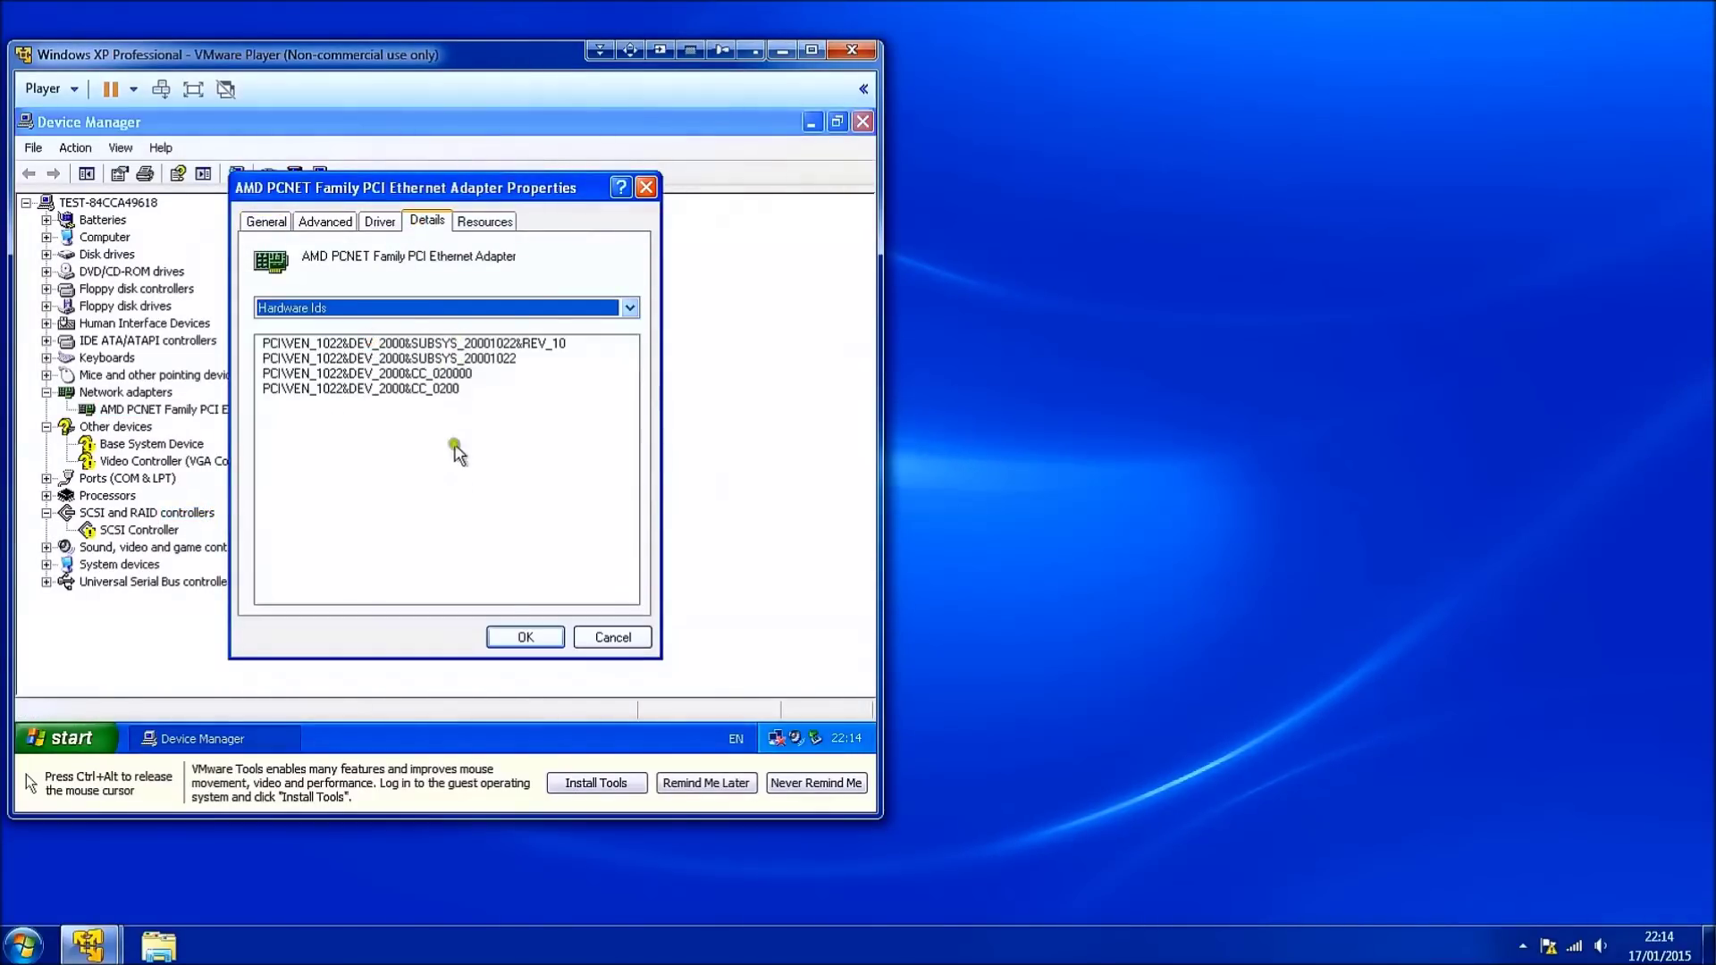
pyautogui.click(520, 637)
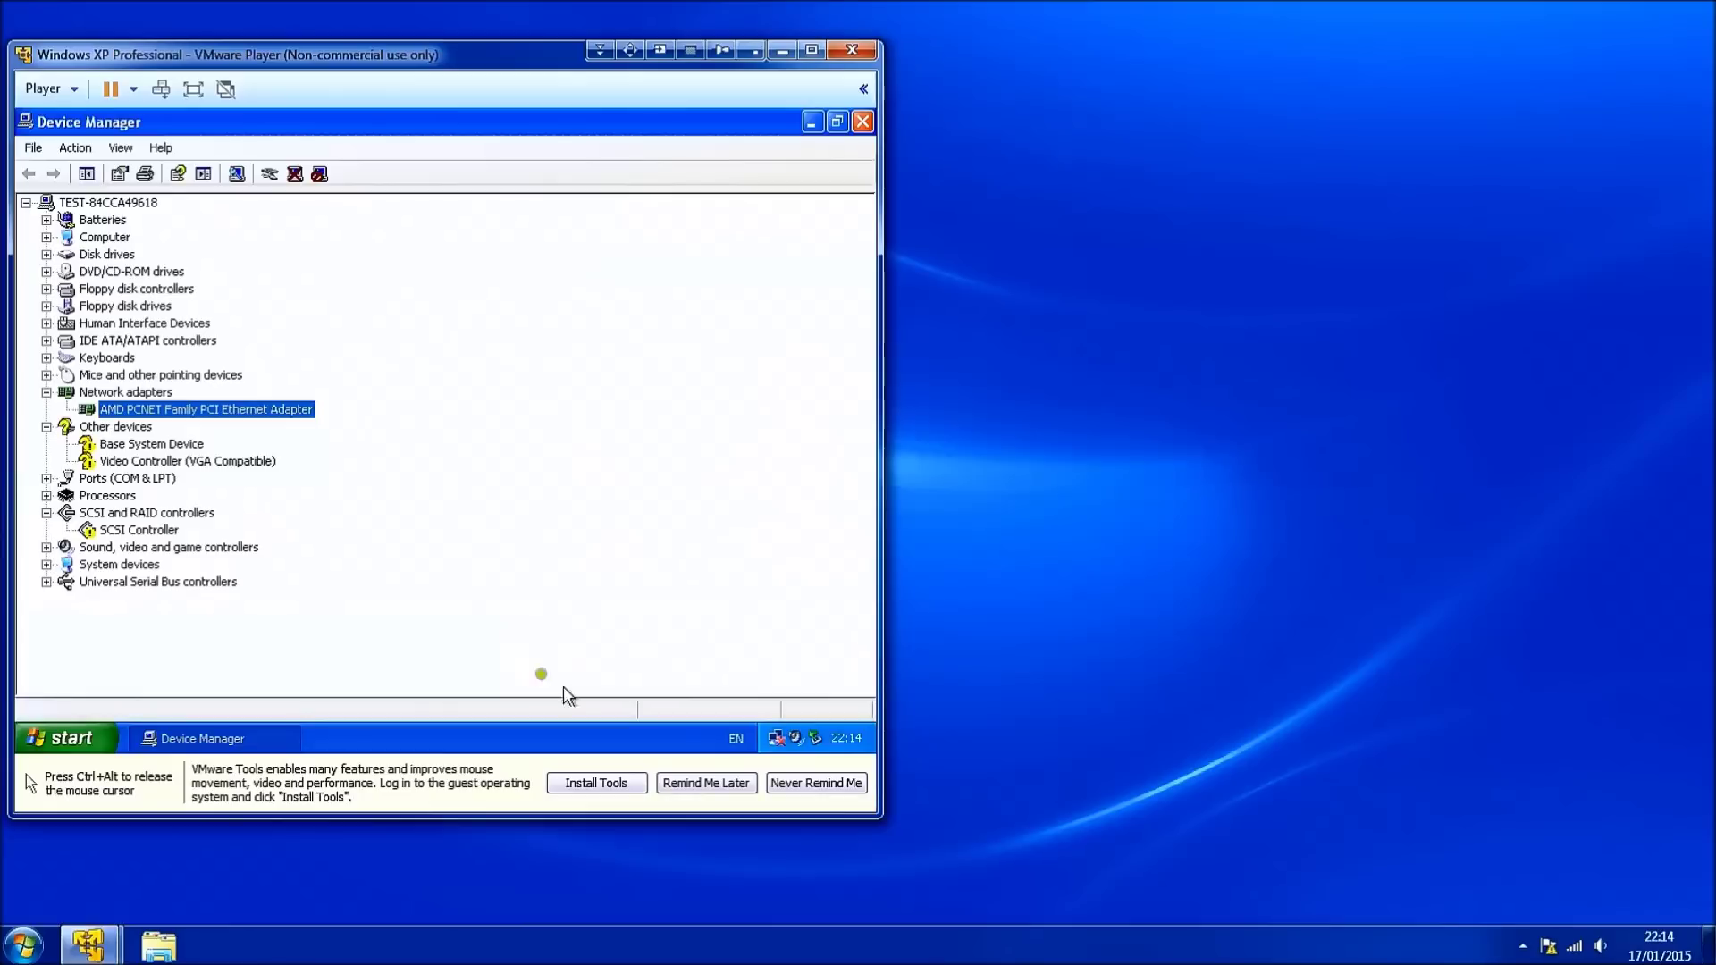
pyautogui.hotkey('ctrl', 'alt')
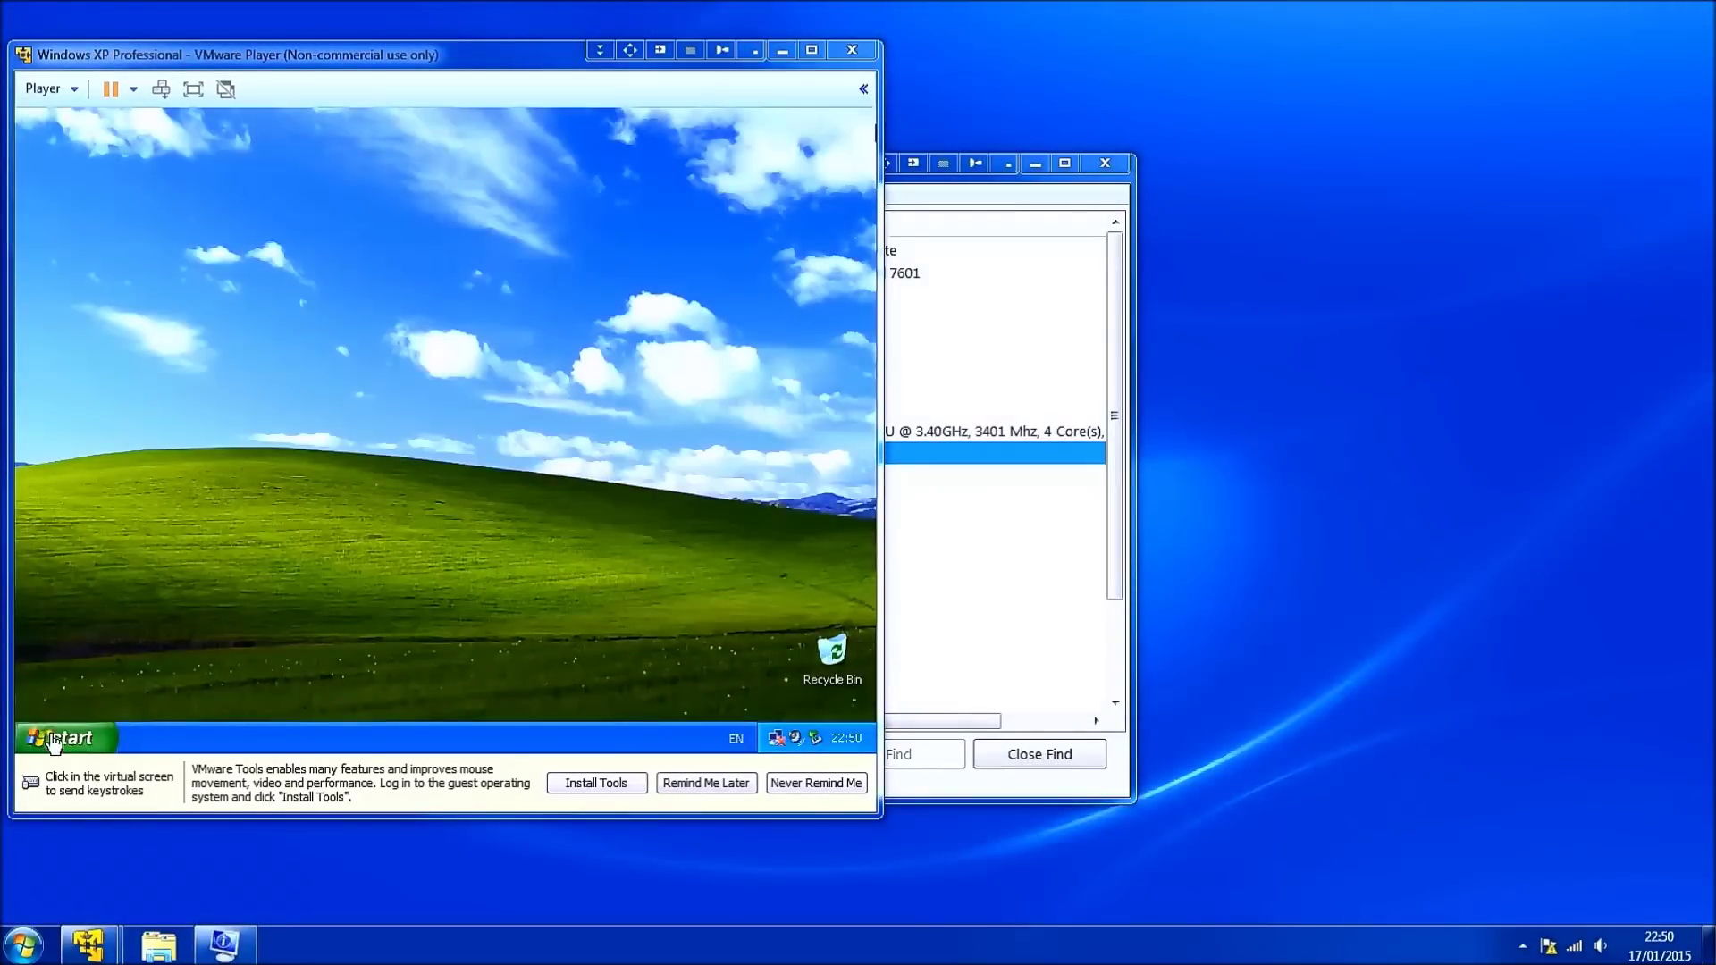
# Launch System Information (msinfo32) from Start > Run and maximize it.
pyautogui.click(60, 740)
pyautogui.click(60, 740)
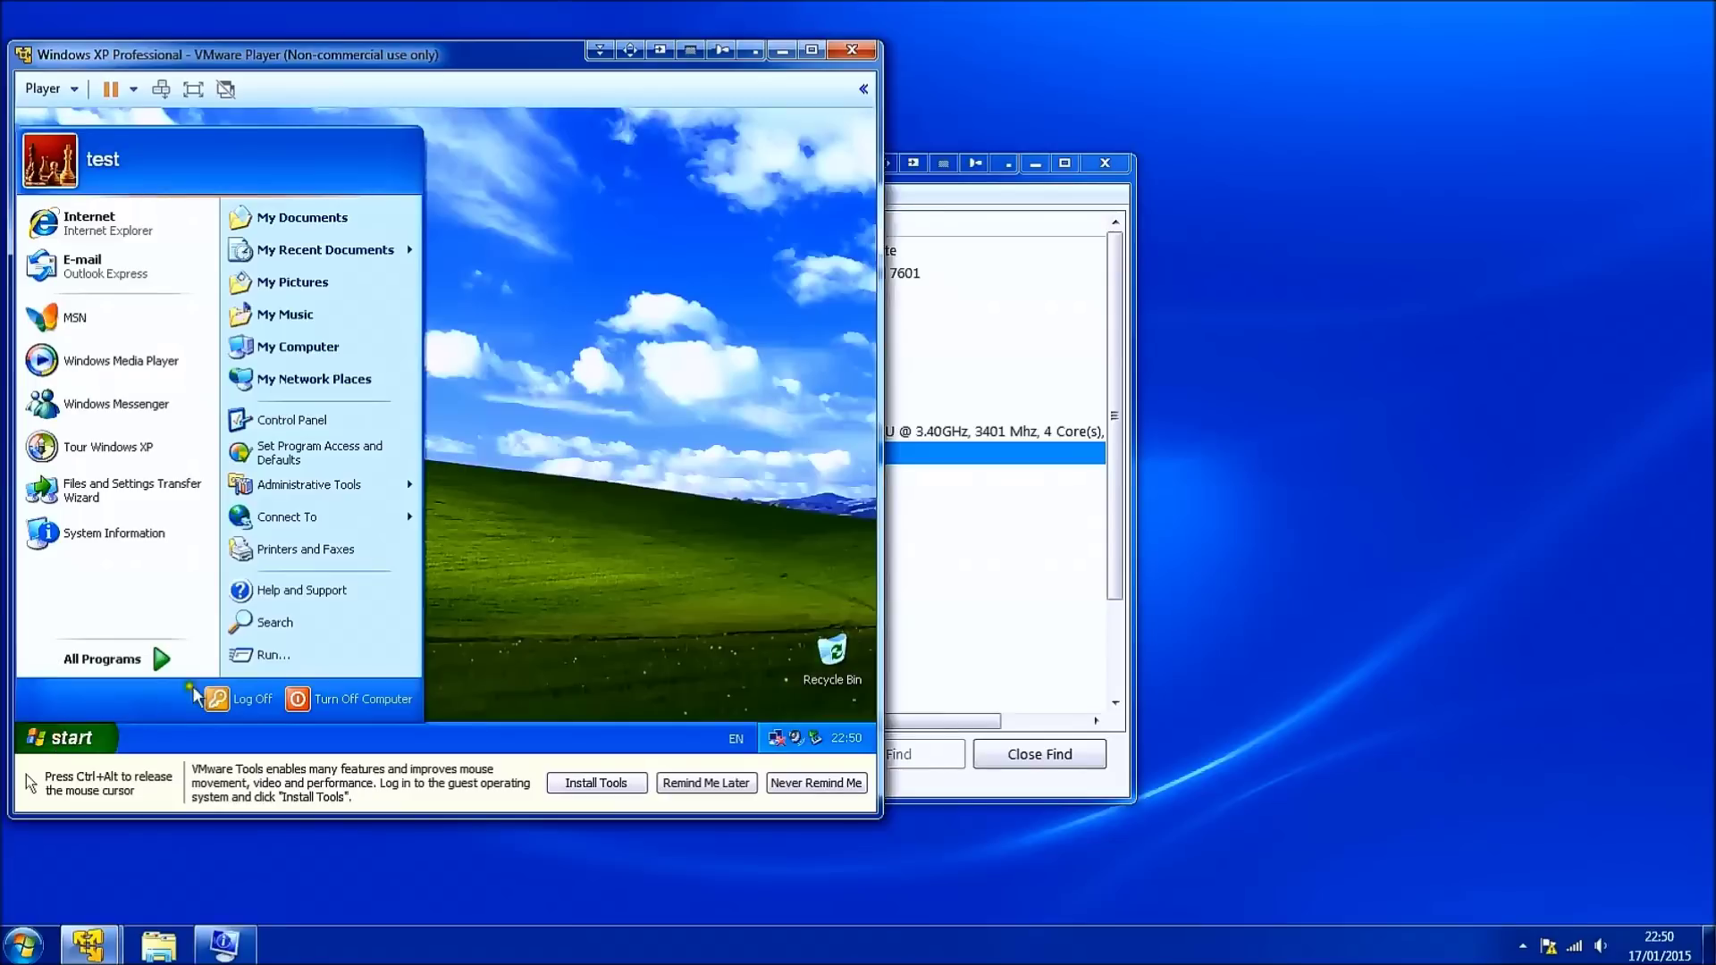
pyautogui.click(270, 655)
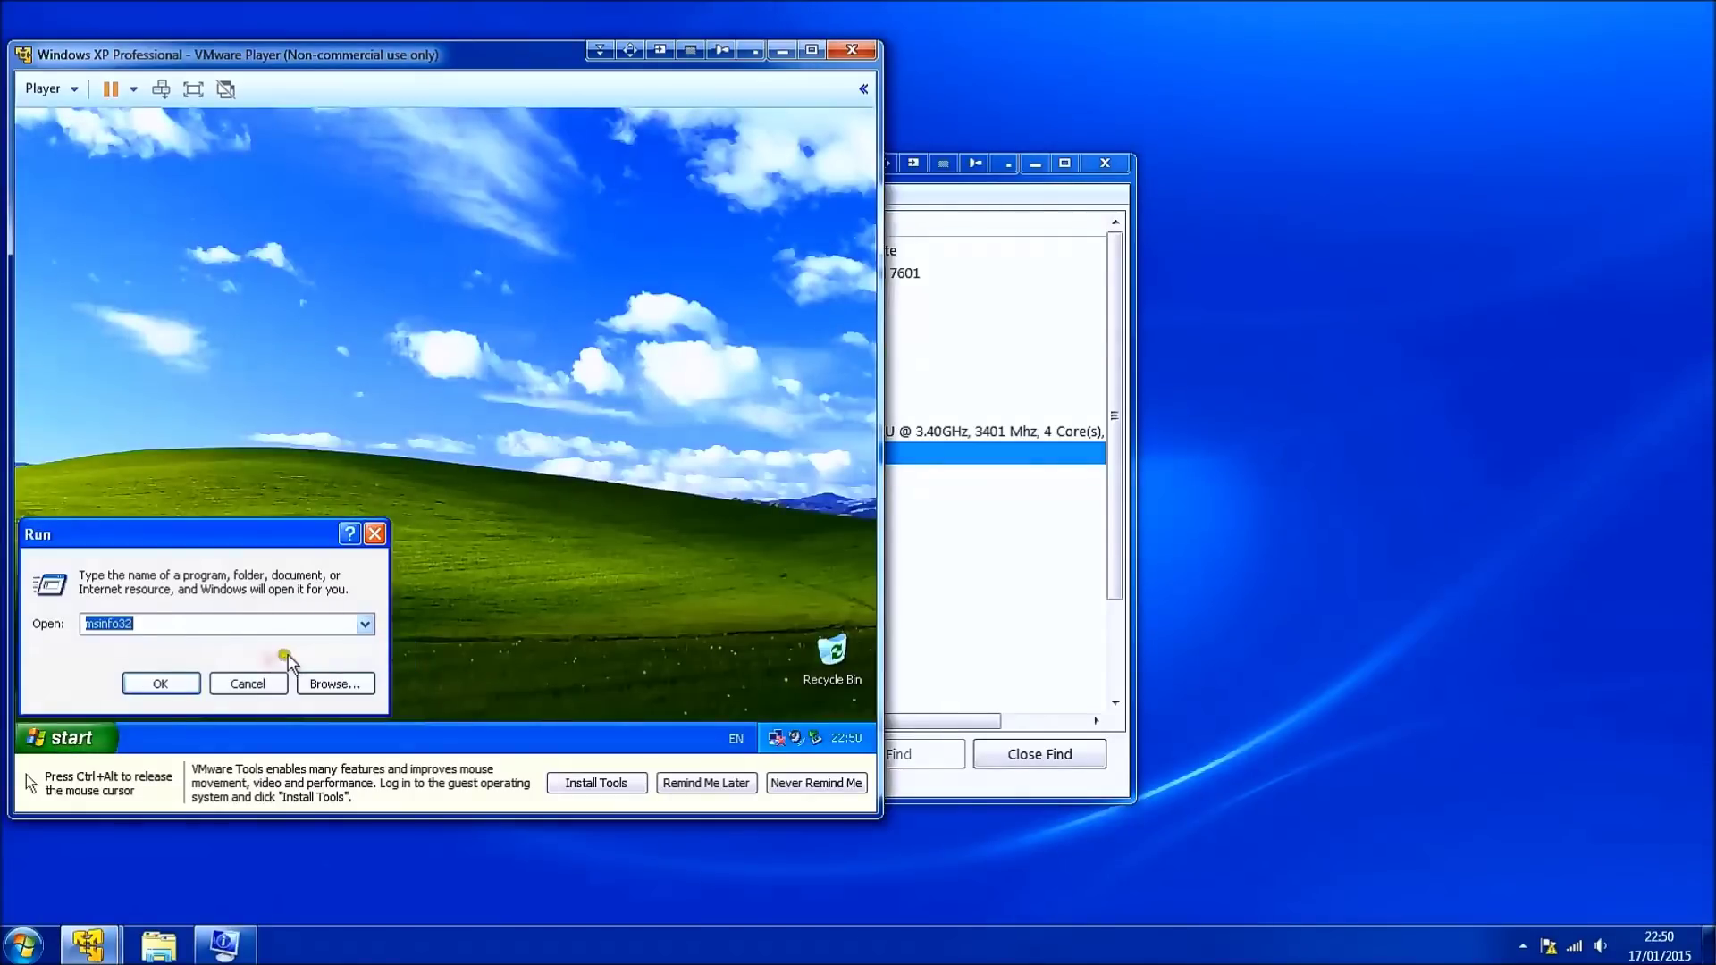
pyautogui.click(158, 684)
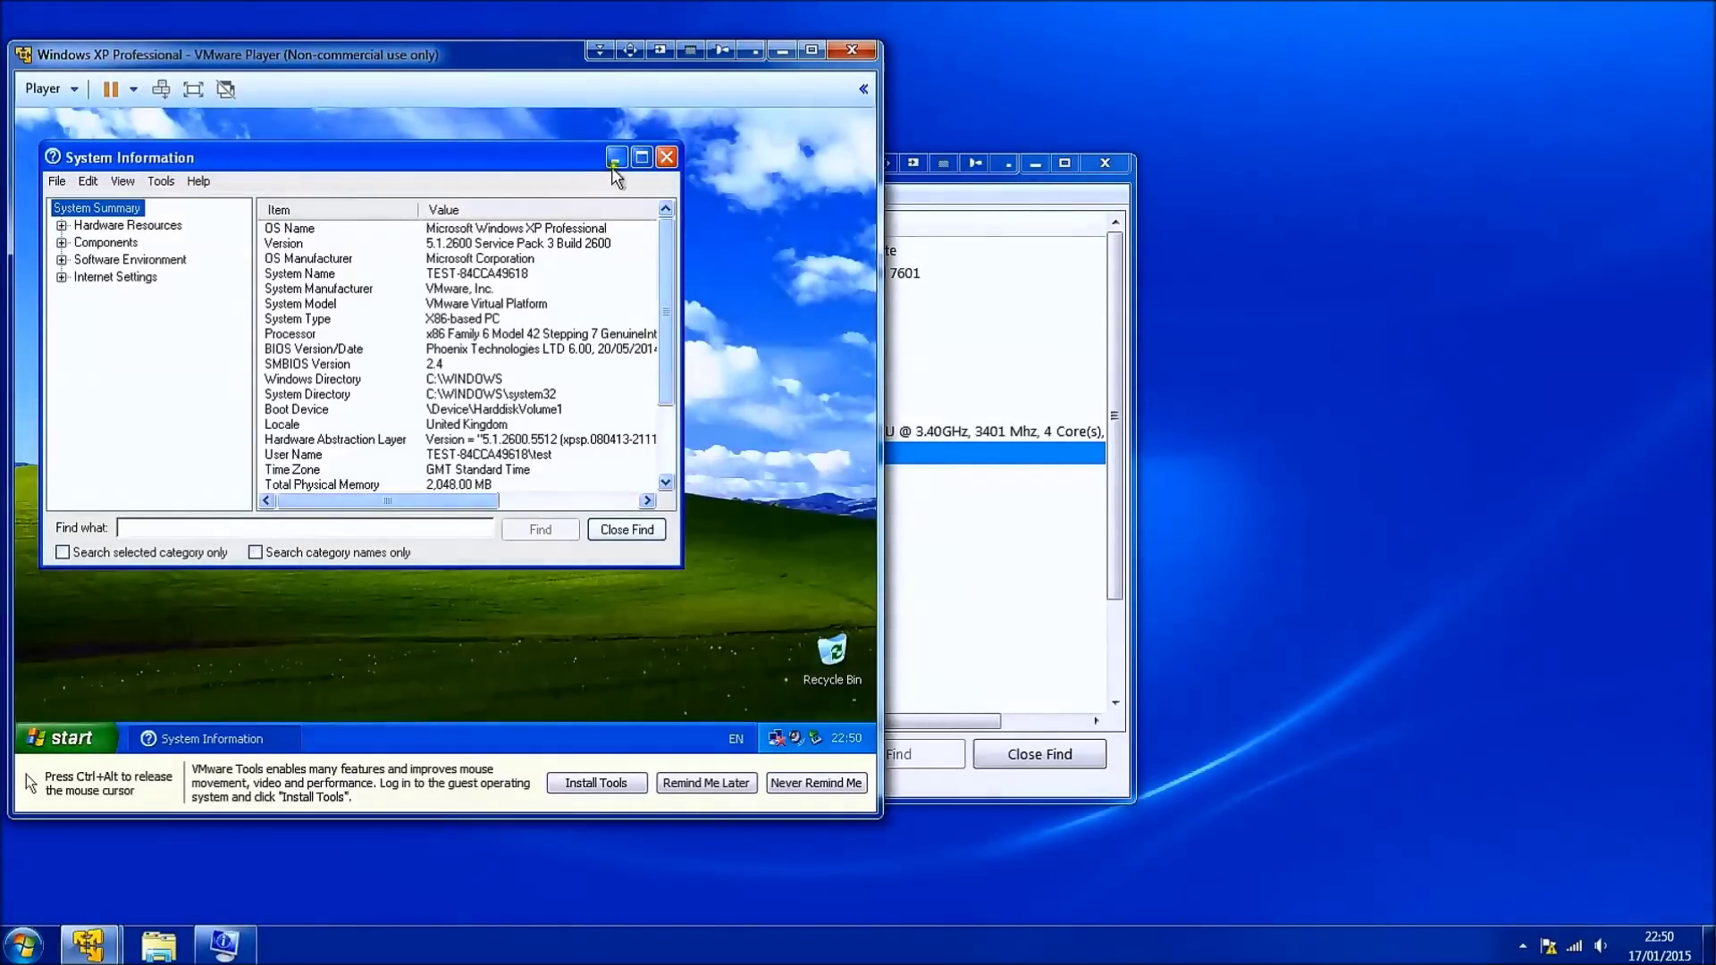
pyautogui.click(640, 159)
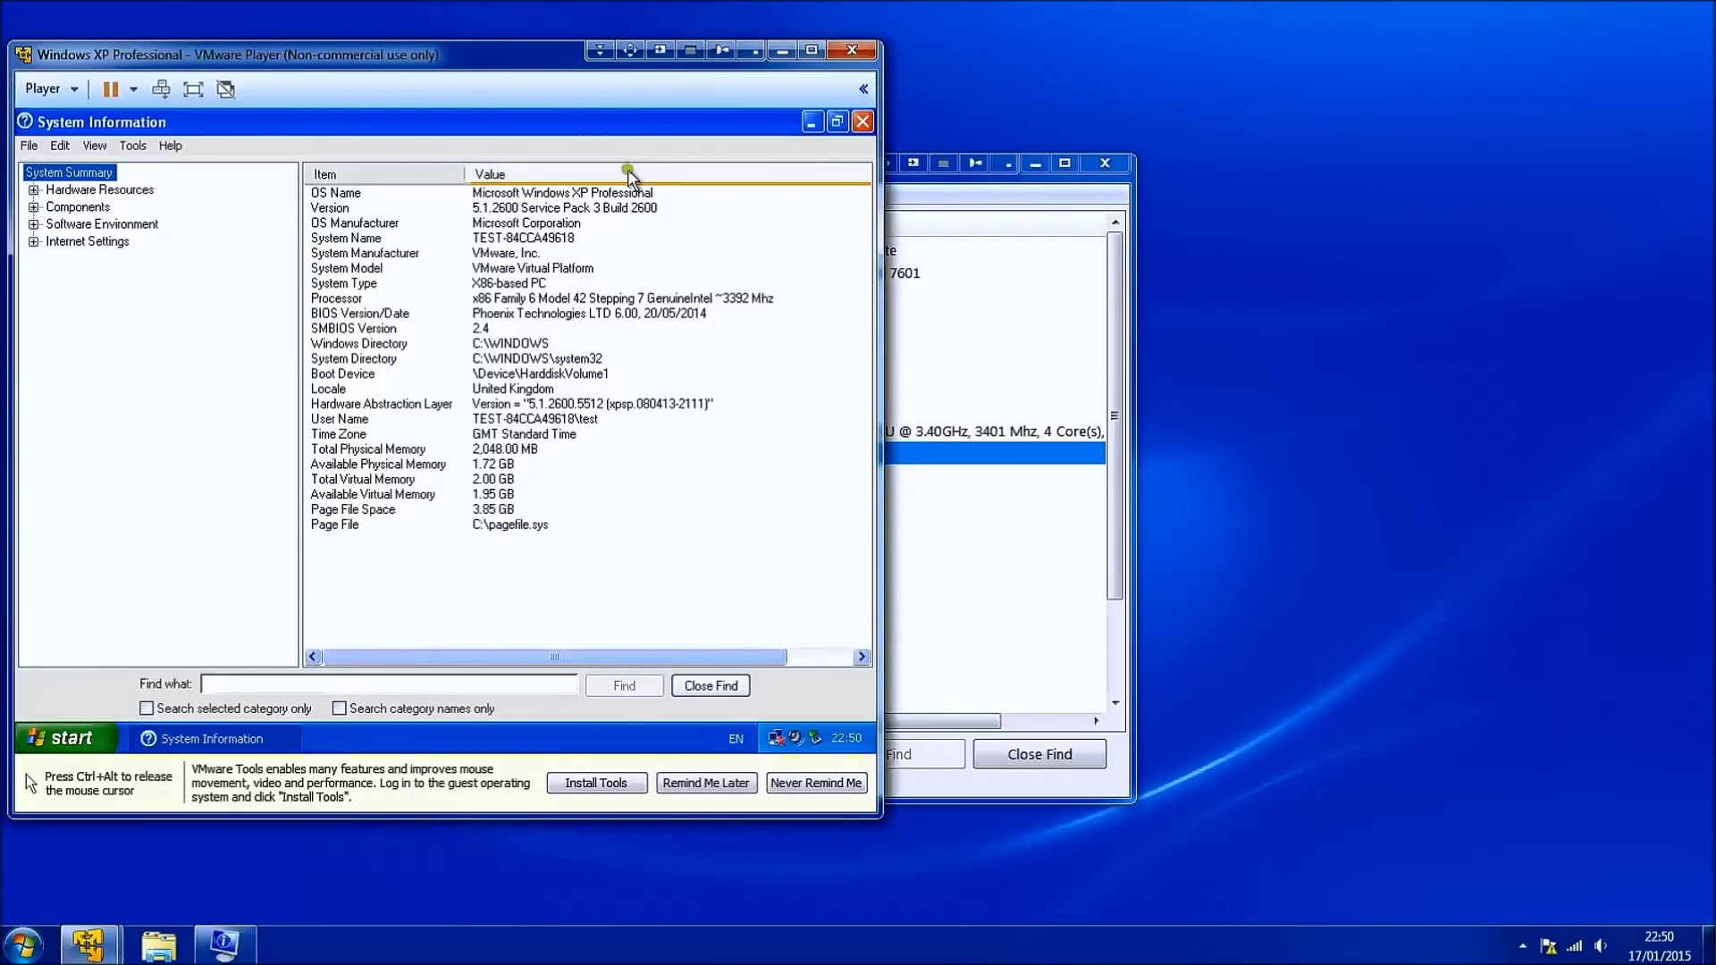
# Check the manufacturer, VMware Virtual Platform model, processor and Phoenix BIOS 6.00 rows, then close.
pyautogui.click(407, 293)
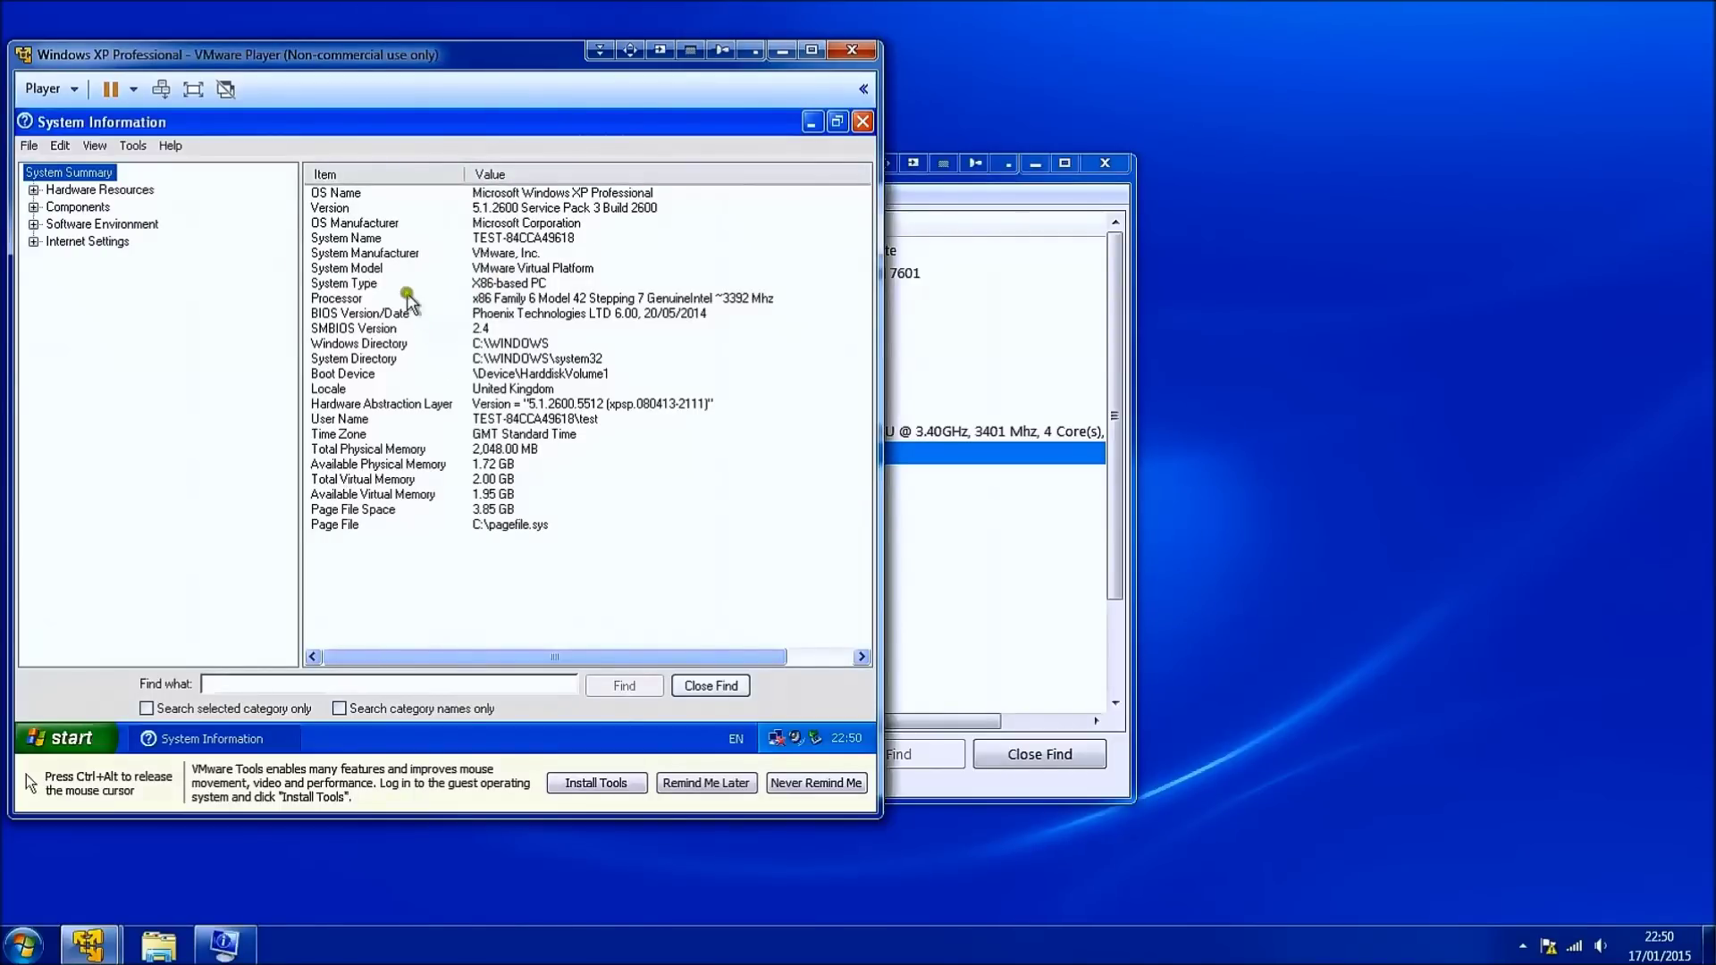
pyautogui.click(384, 254)
pyautogui.rightClick(385, 269)
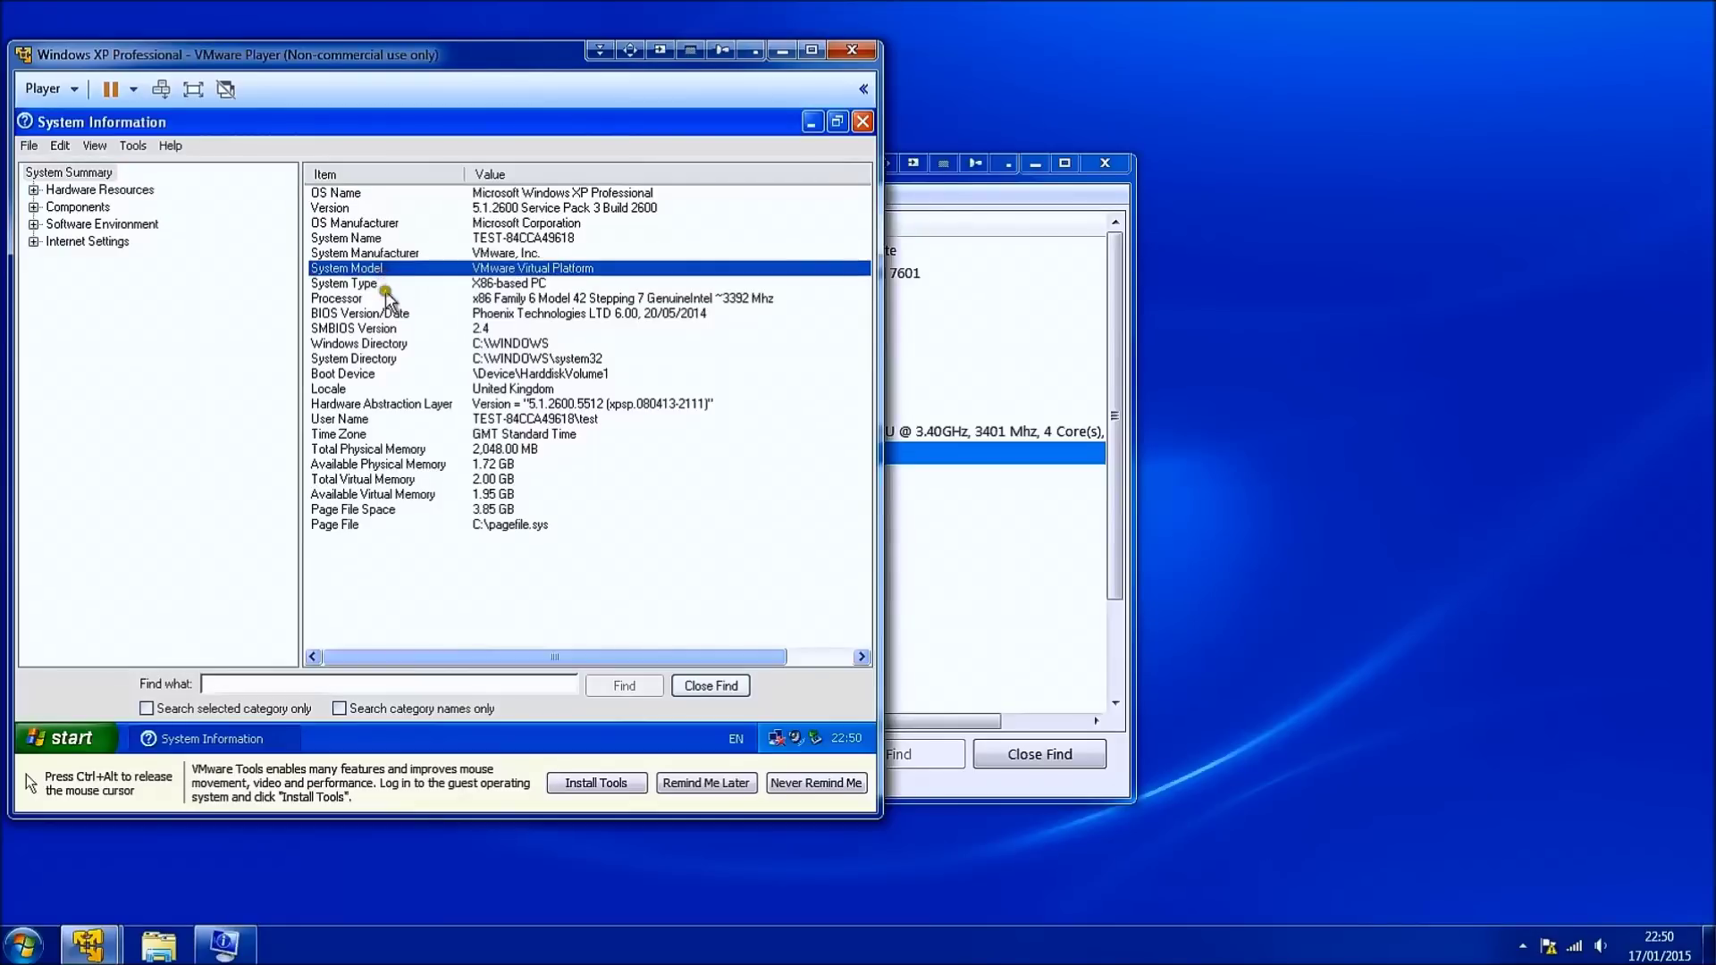
pyautogui.click(384, 301)
pyautogui.click(386, 313)
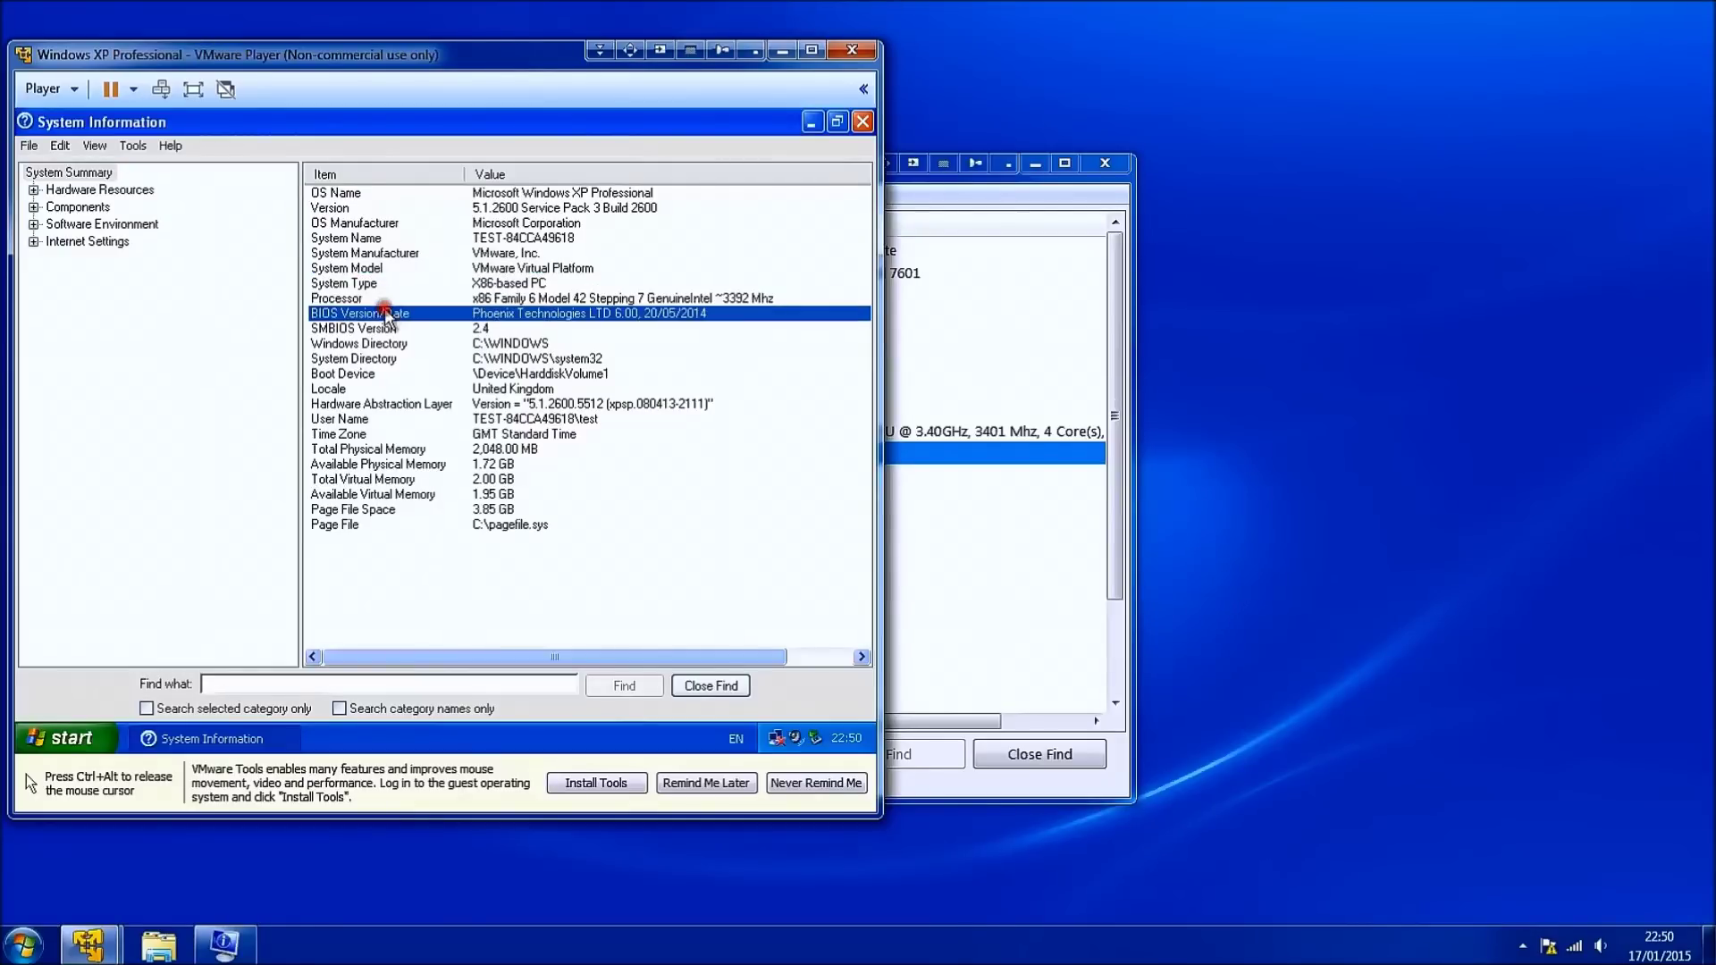
pyautogui.click(863, 121)
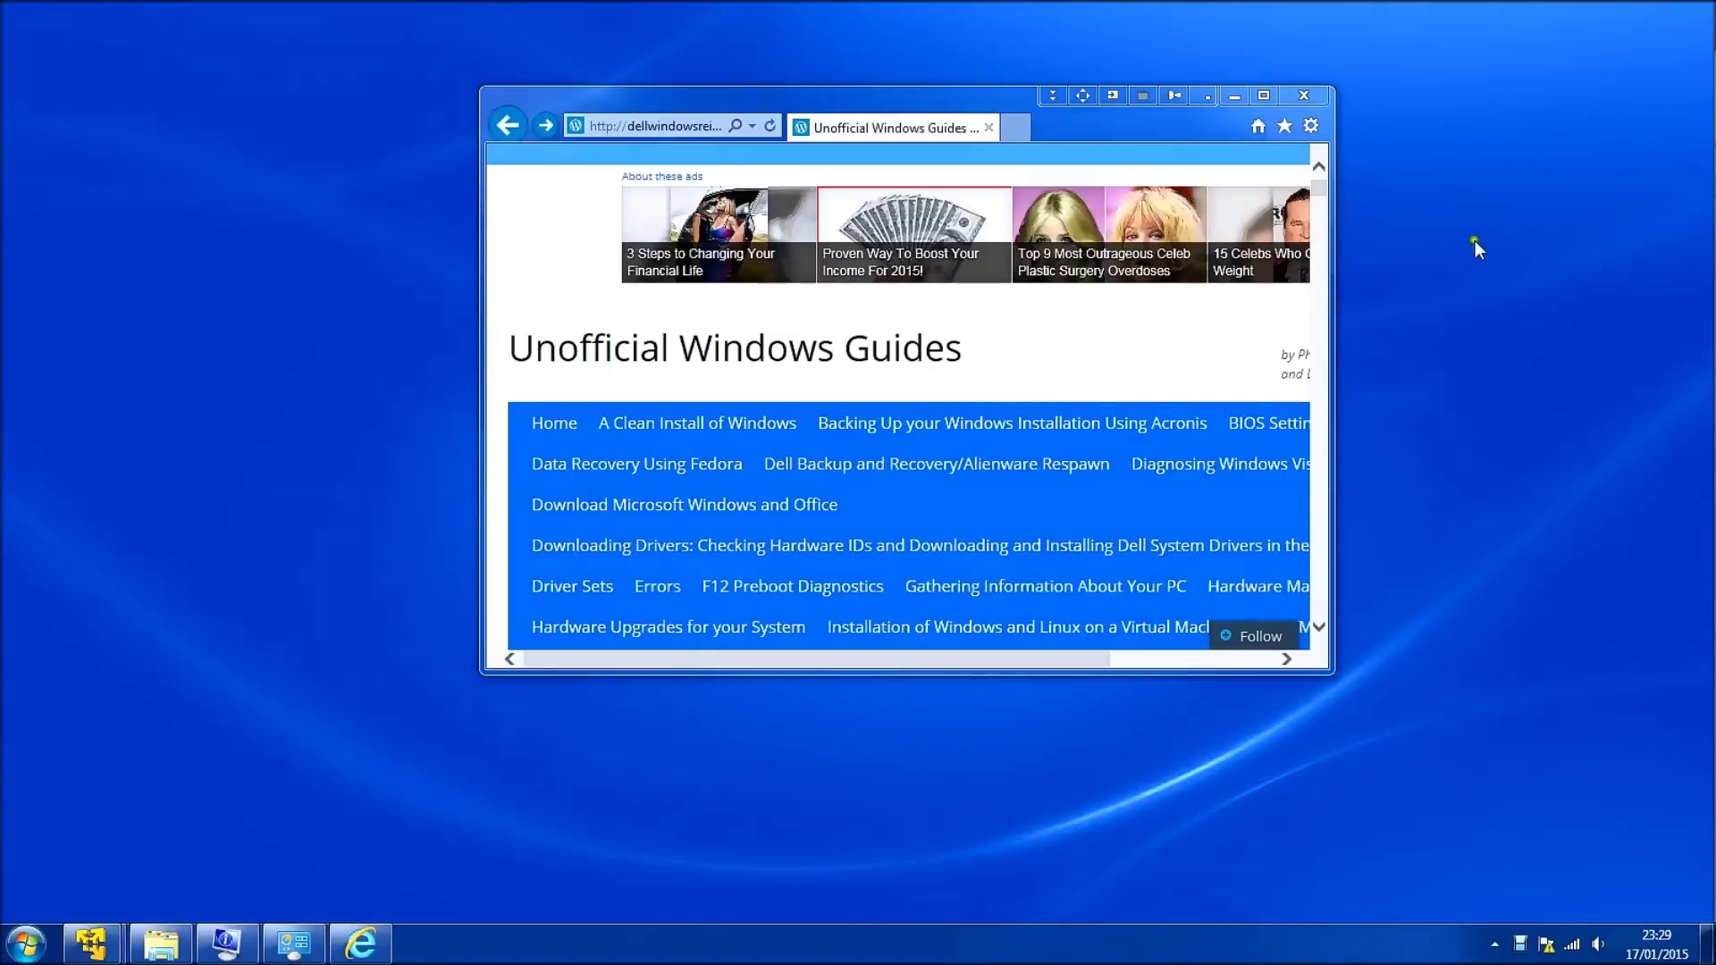
# Maximize Internet Explorer and go to the Dell Wireless Cards page via Driver Sets.
pyautogui.click(1279, 114)
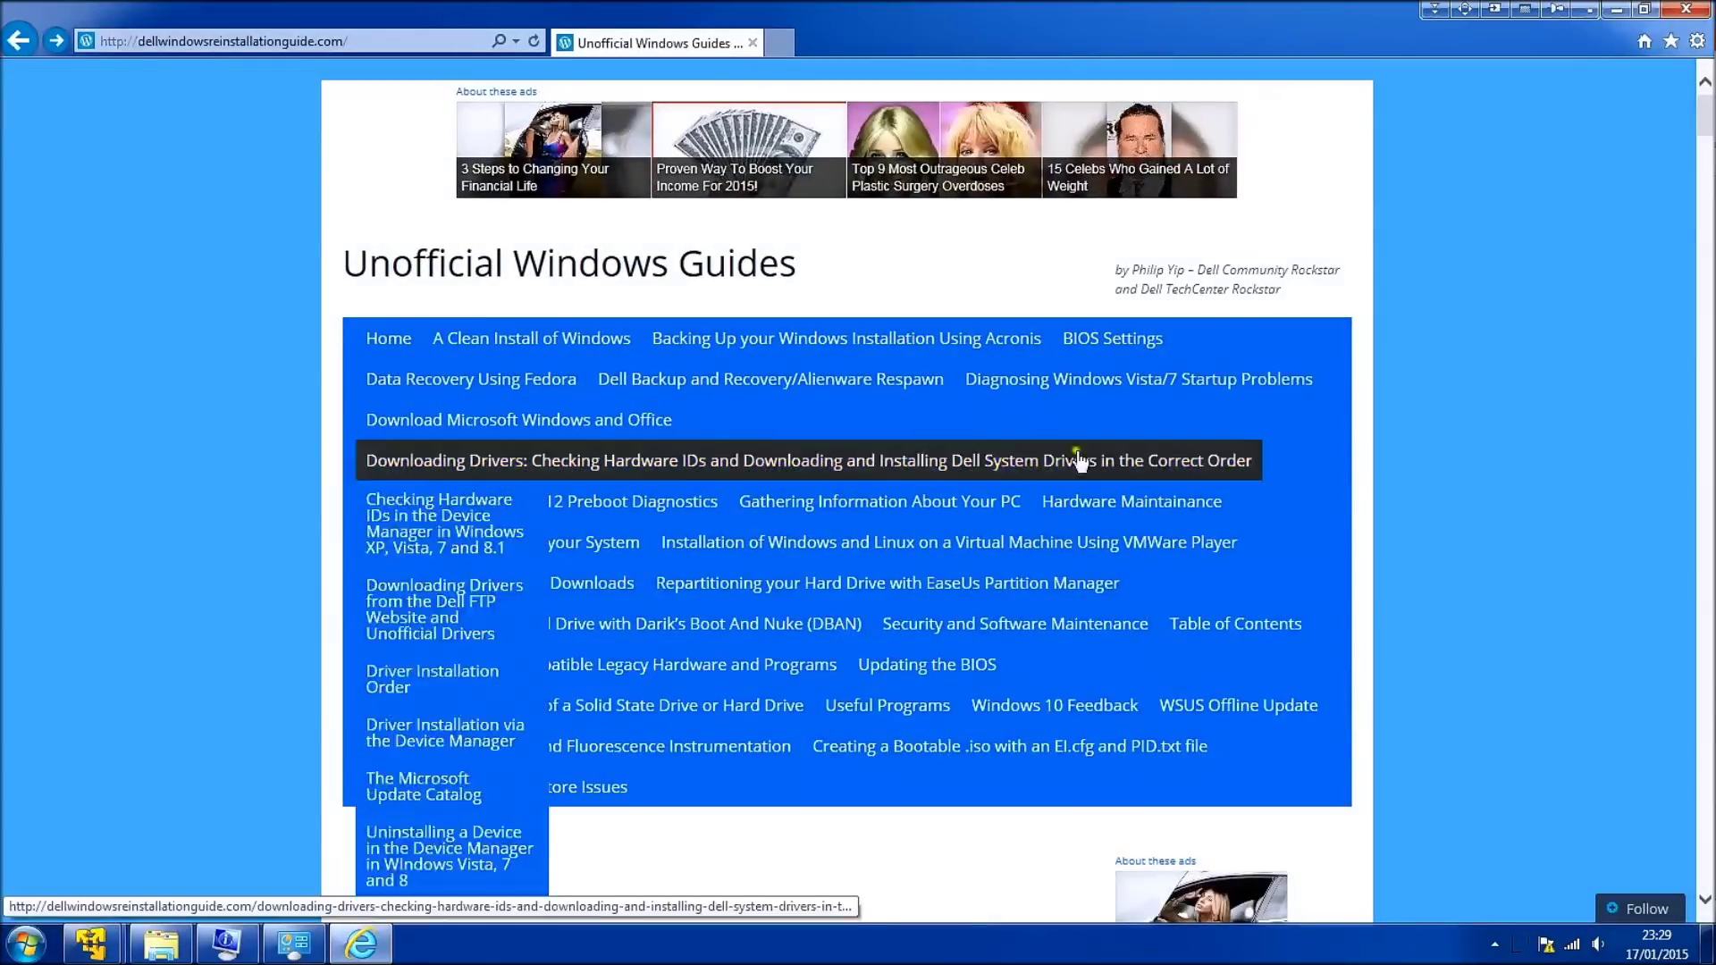
pyautogui.scroll(-1, 169, 236)
pyautogui.moveTo(378, 430)
pyautogui.moveTo(396, 386)
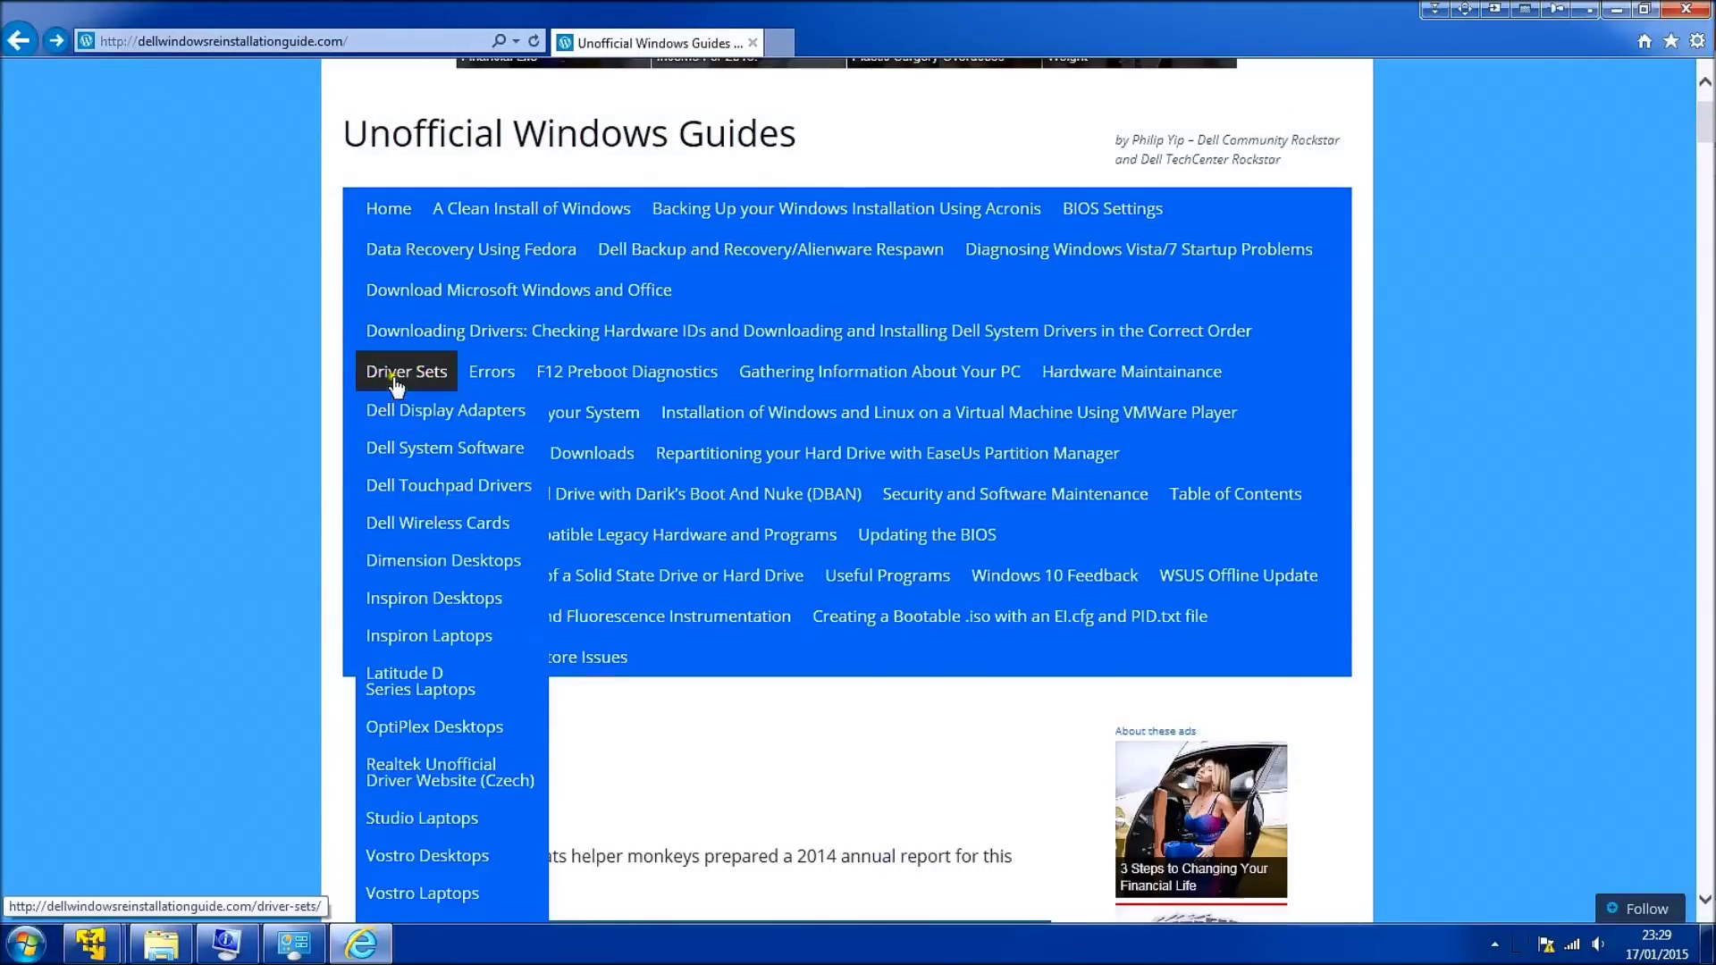
pyautogui.click(460, 526)
# Copy the DW1501 card's first Hardware Id from its properties window, then return to the guide page.
pyautogui.hotkey('alt', 'Tab')
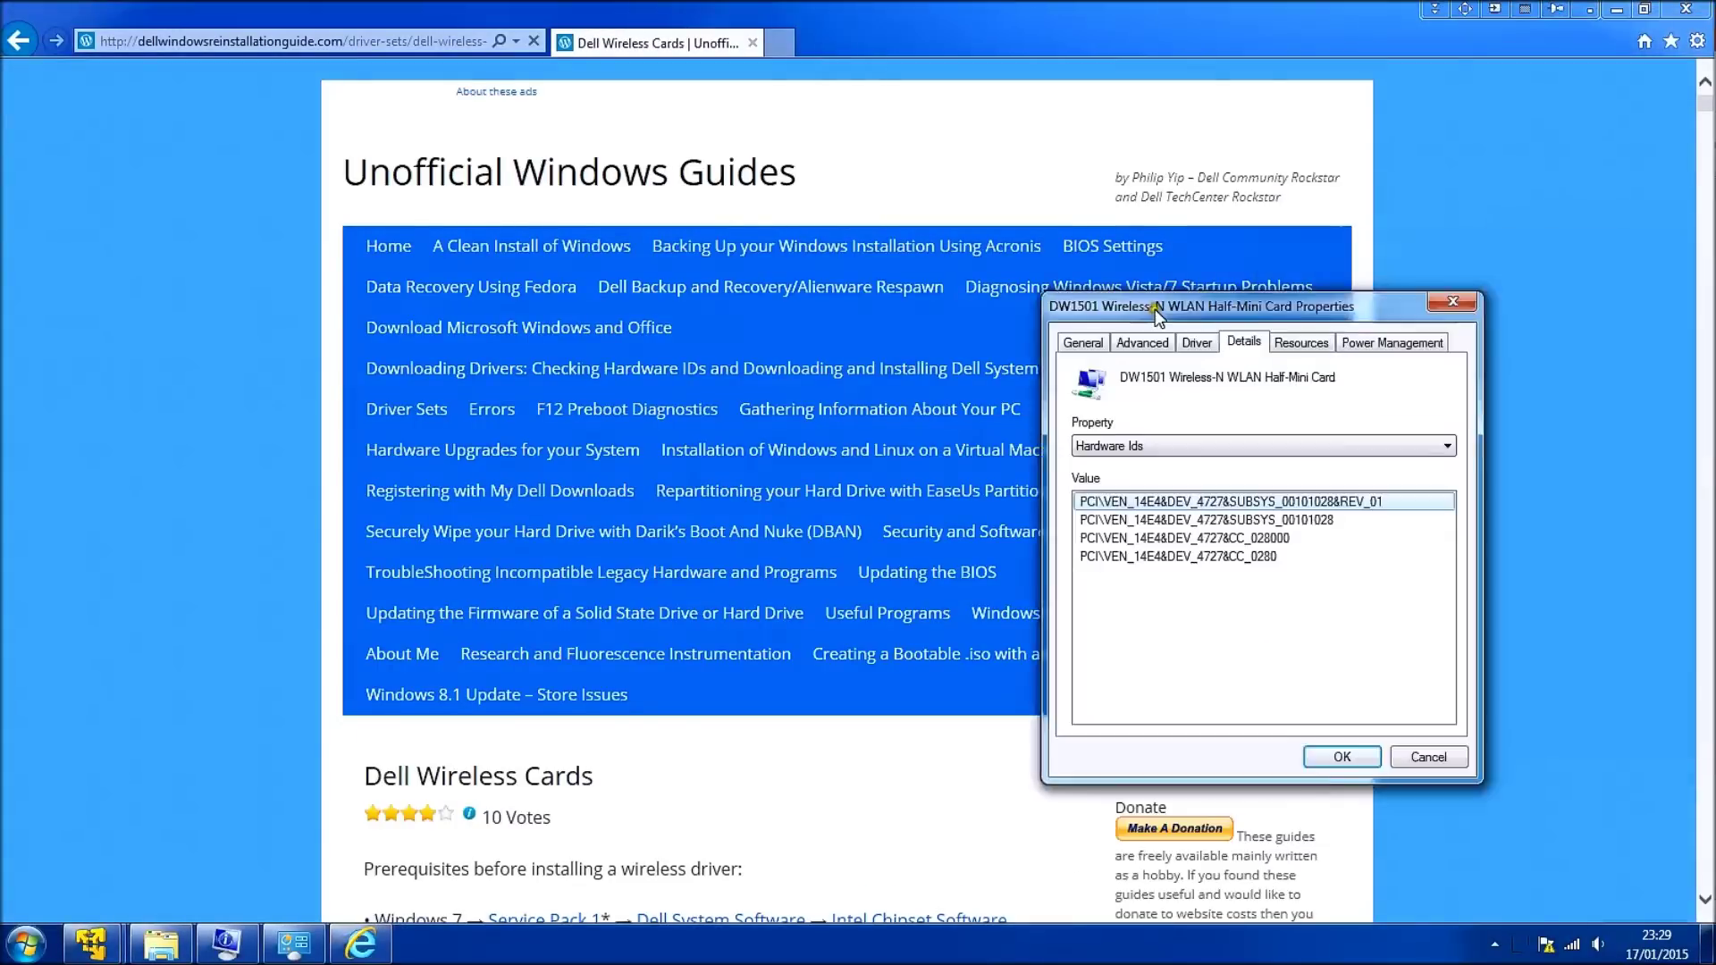
pyautogui.moveTo(1155, 310); pyautogui.dragTo(244, 261)
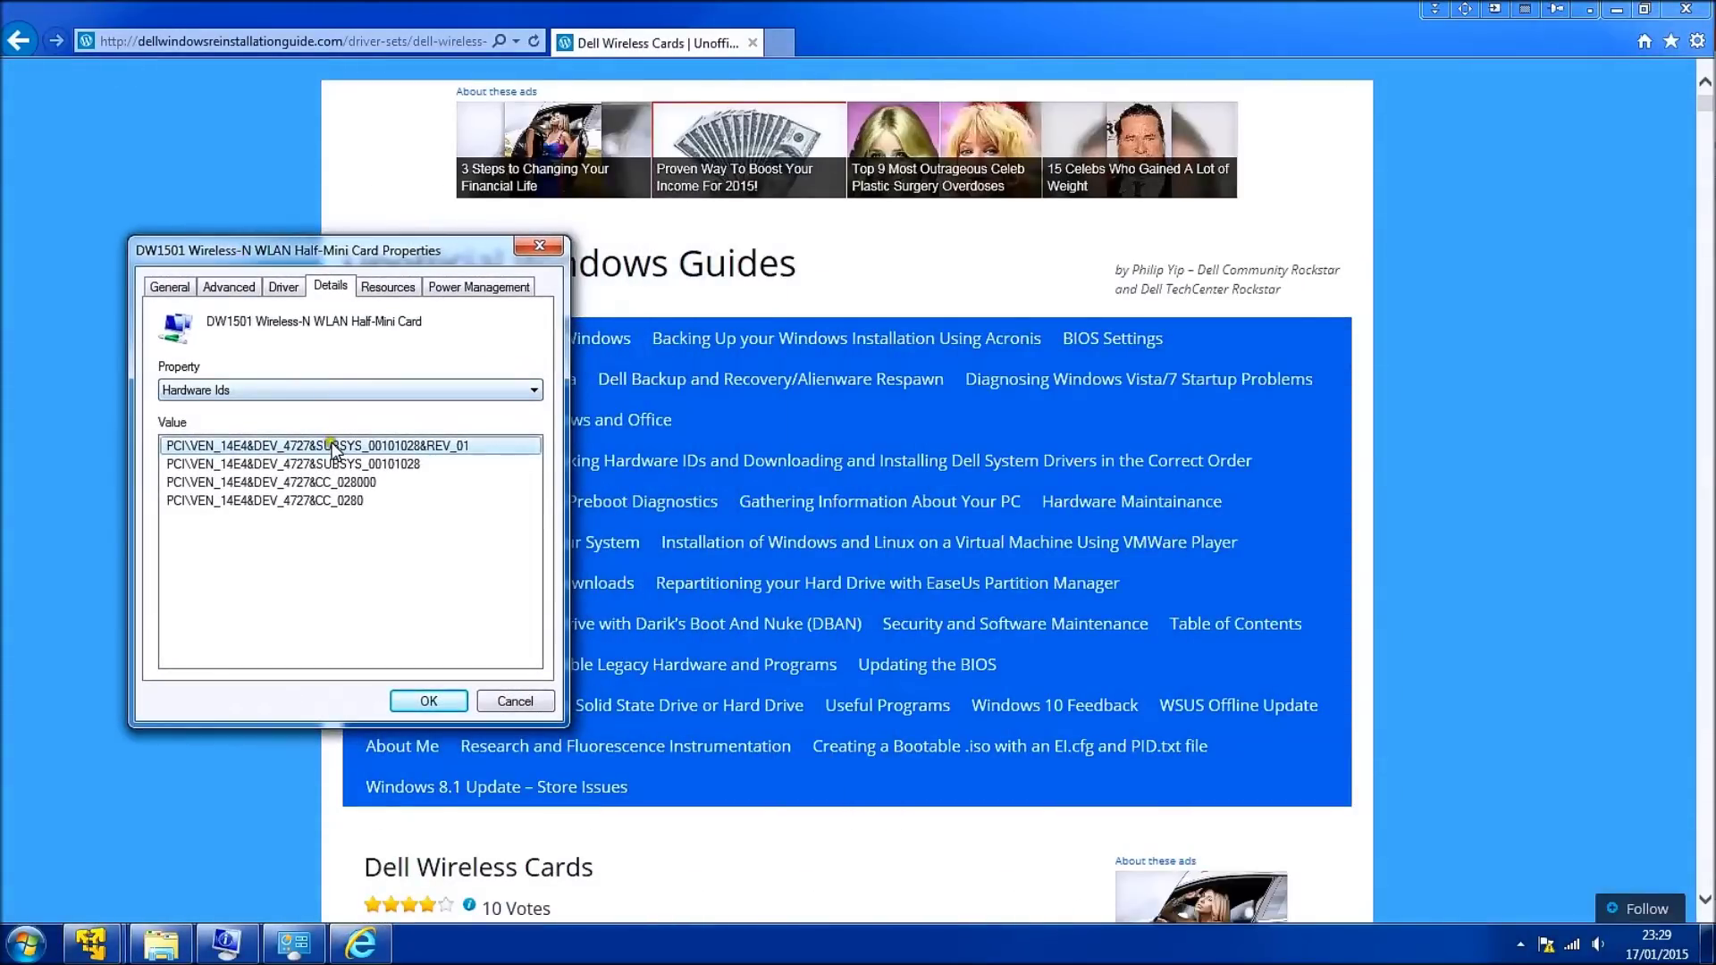
pyautogui.rightClick(333, 444)
pyautogui.click(383, 457)
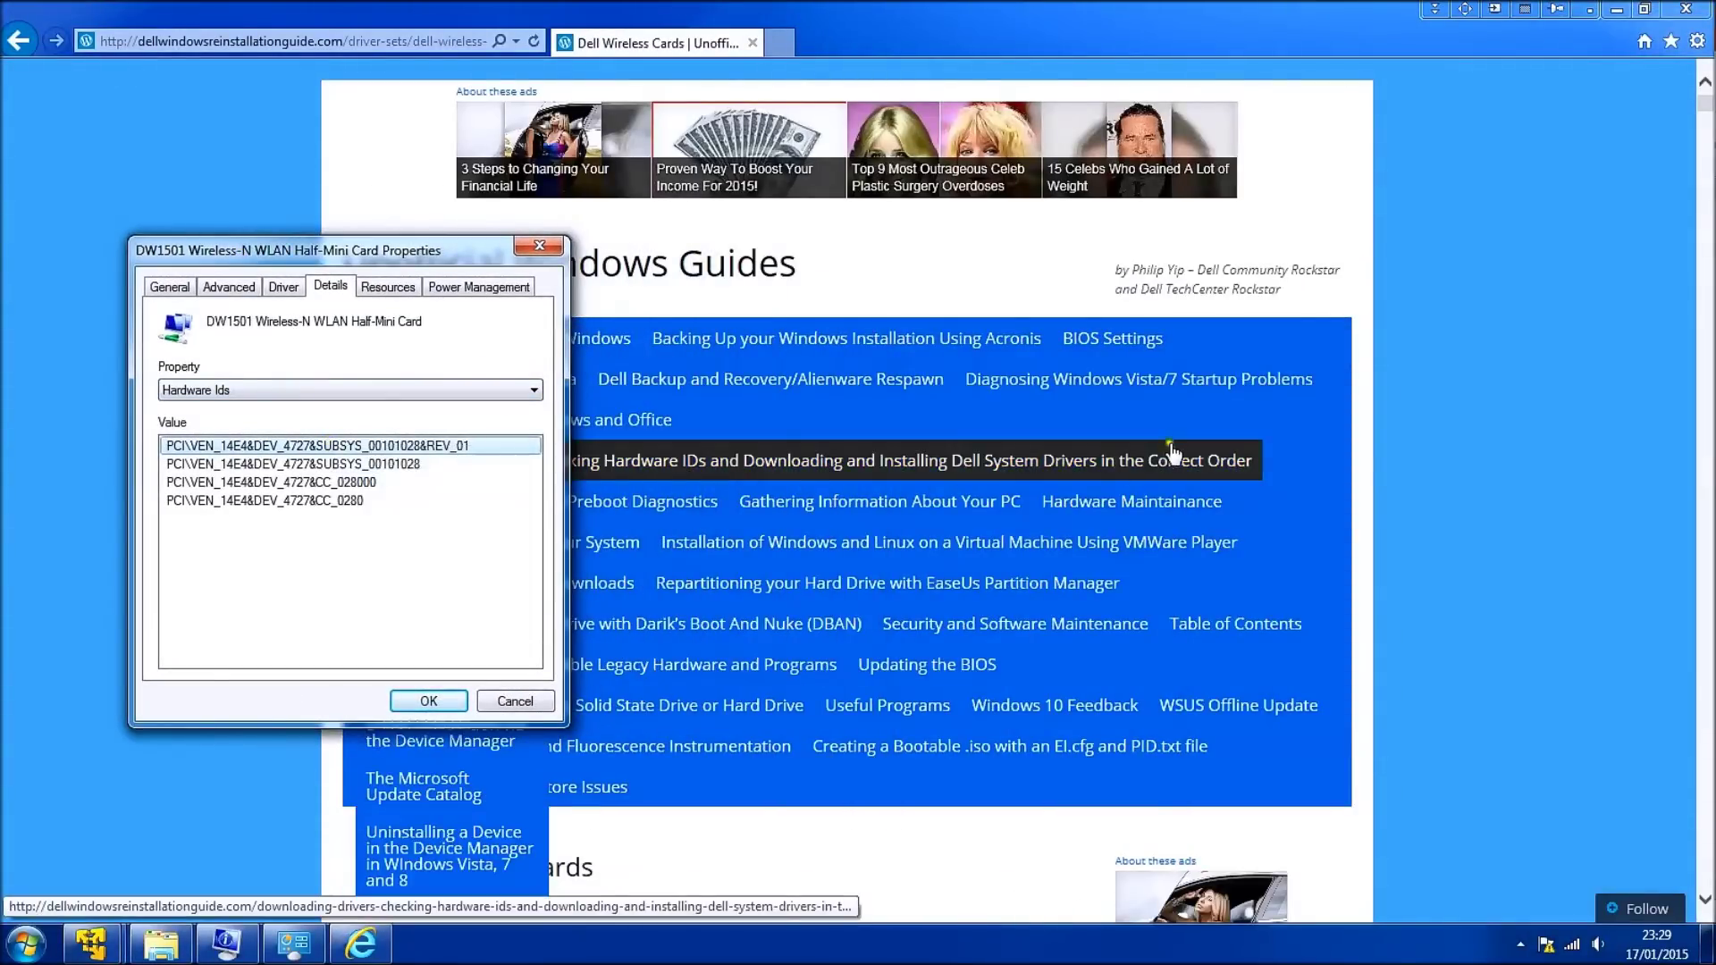
pyautogui.click(1480, 319)
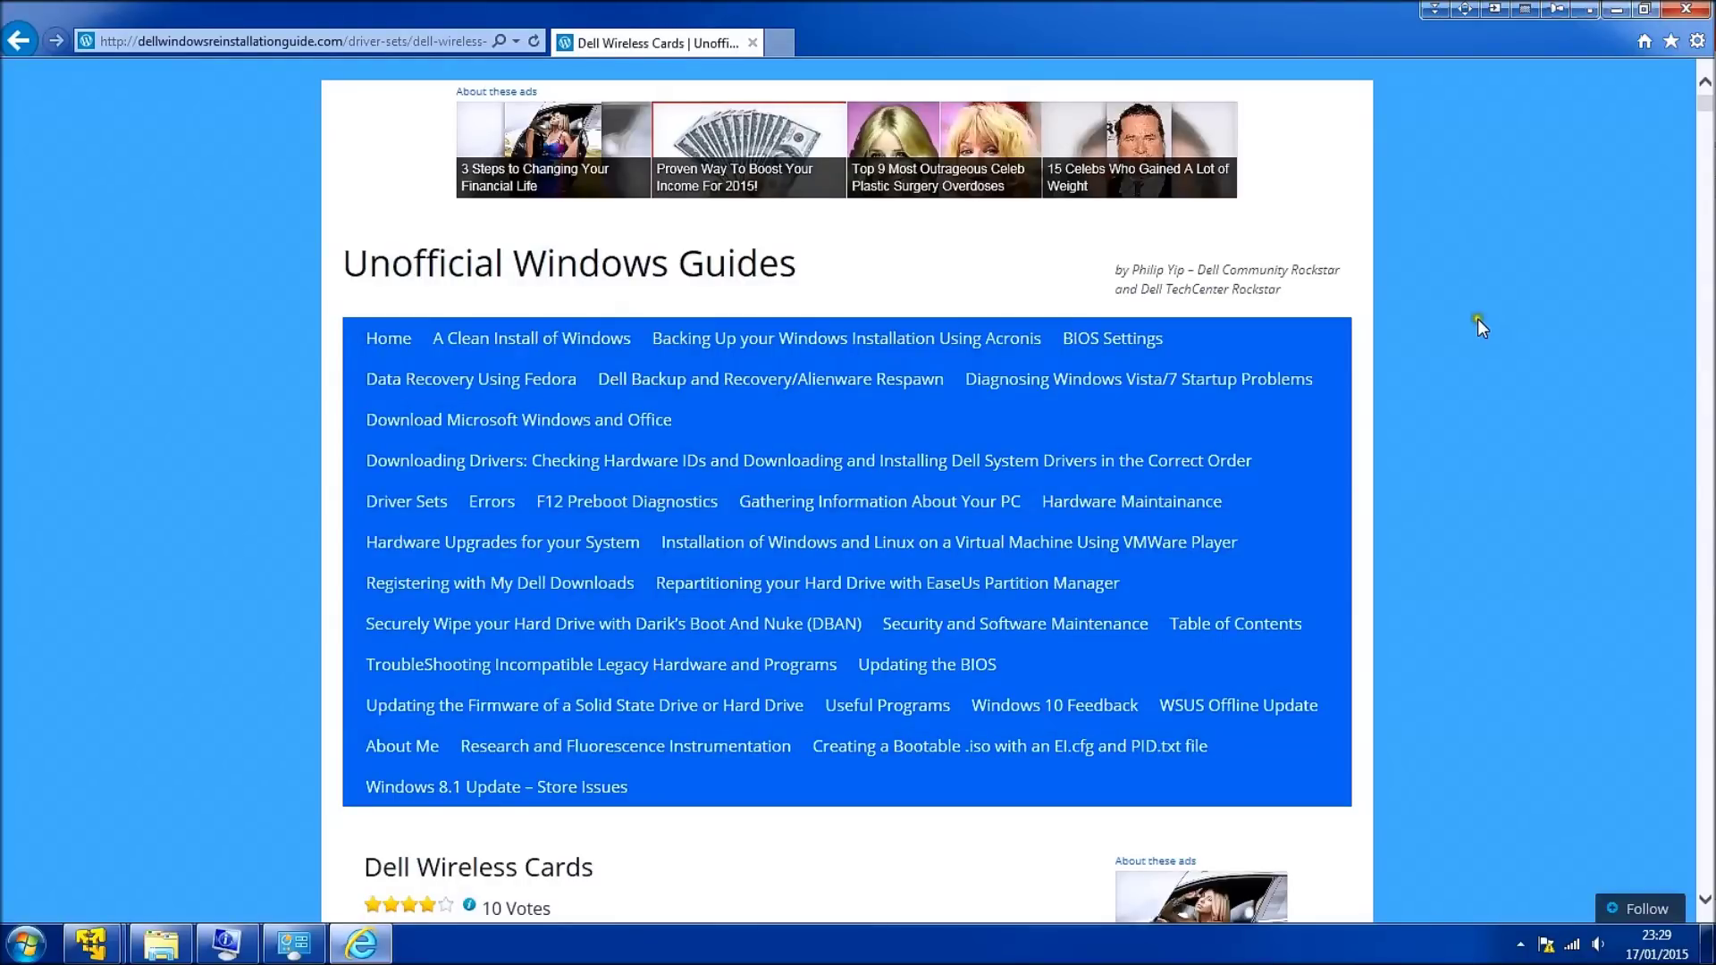
# Find the pasted hardware ID on the page, locating the Dell Wireless 1501 entry and its Broadcom drivers.
pyautogui.hotkey('ctrl', 'f')
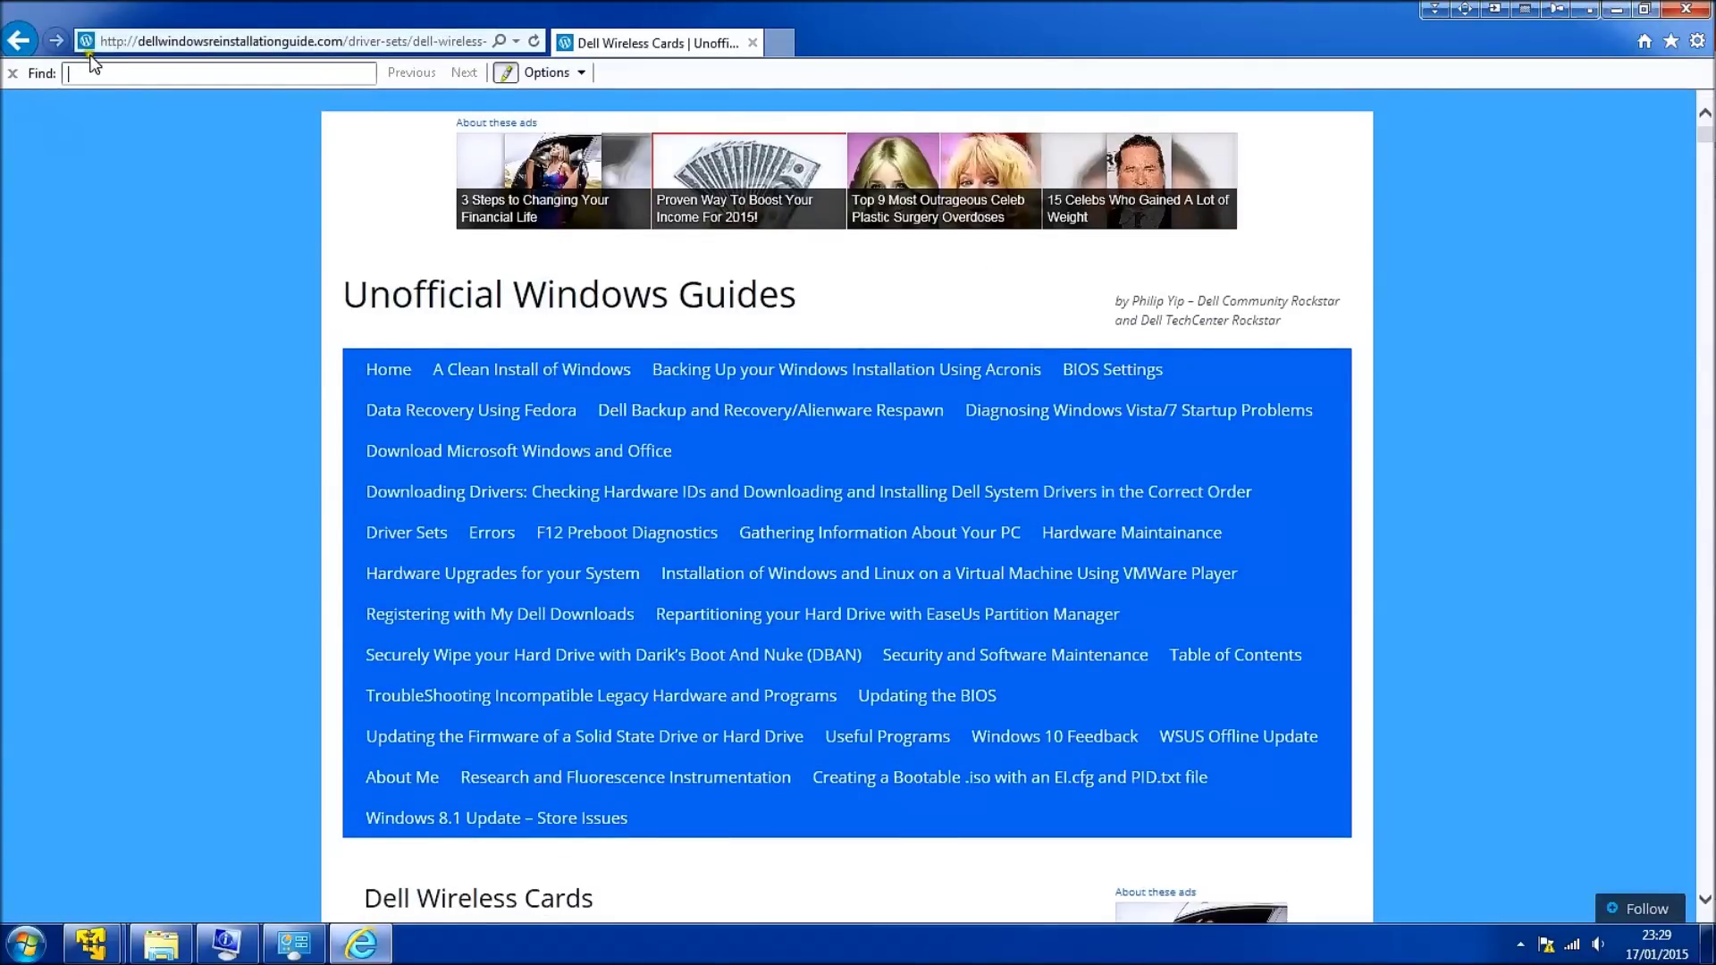
pyautogui.hotkey('ctrl', 'v')
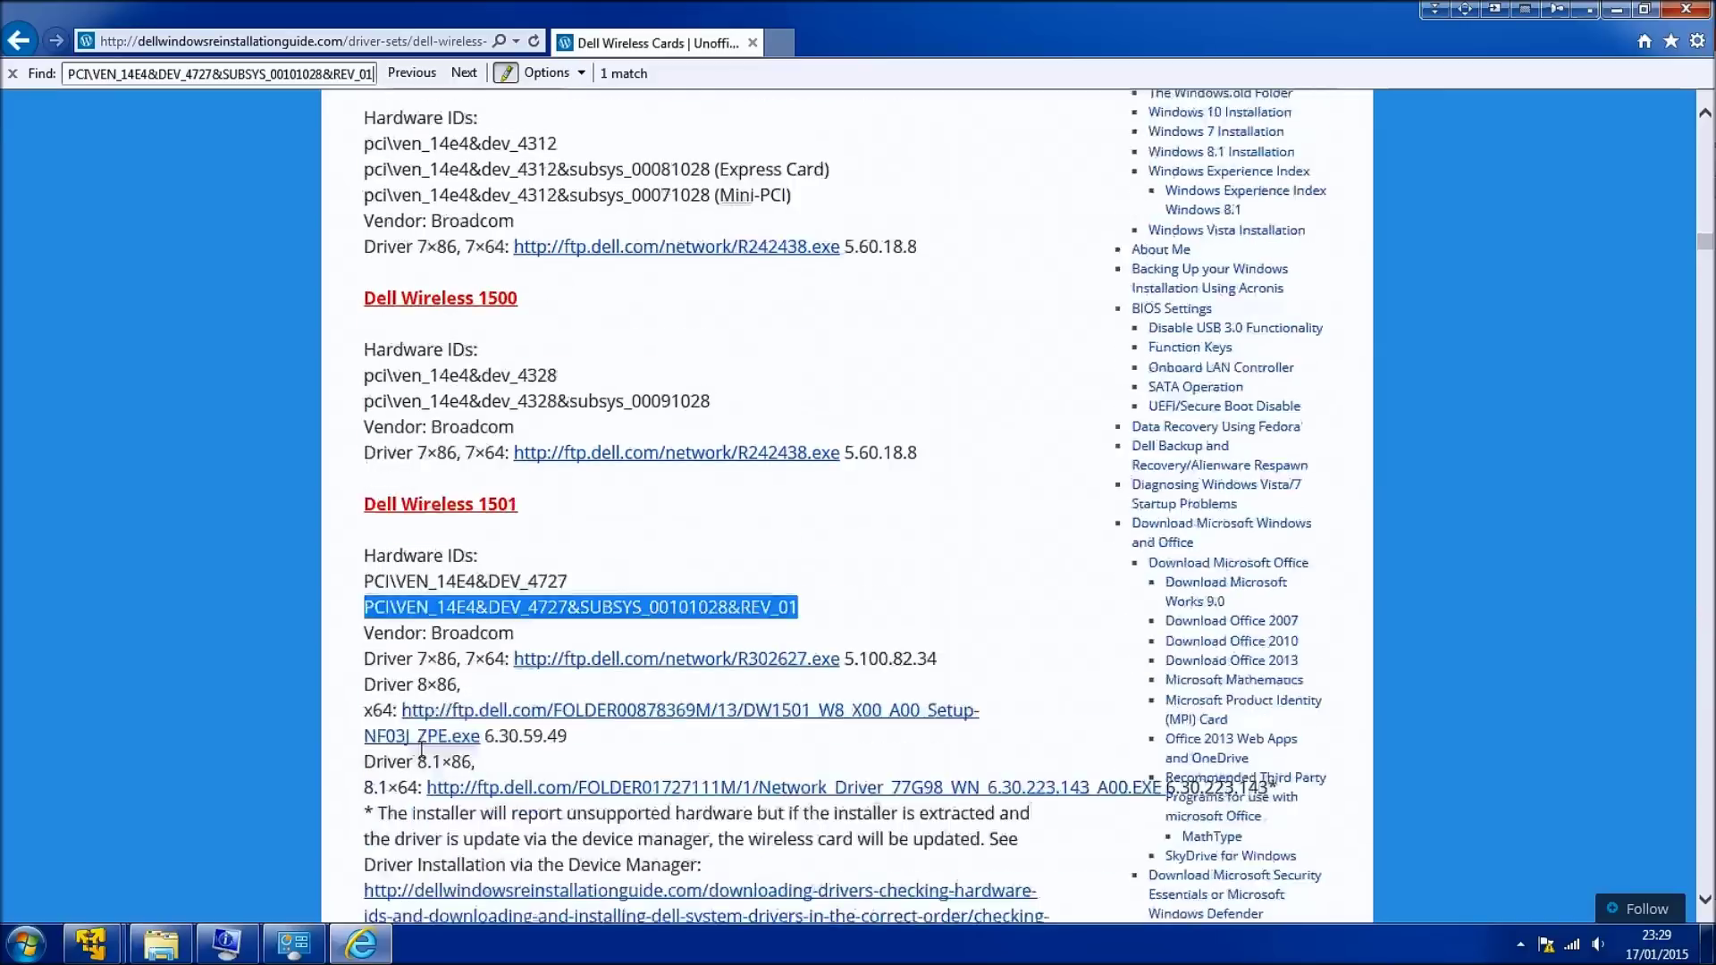
pyautogui.scroll(-2, 422, 750)
pyautogui.scroll(-1, 601, 634)
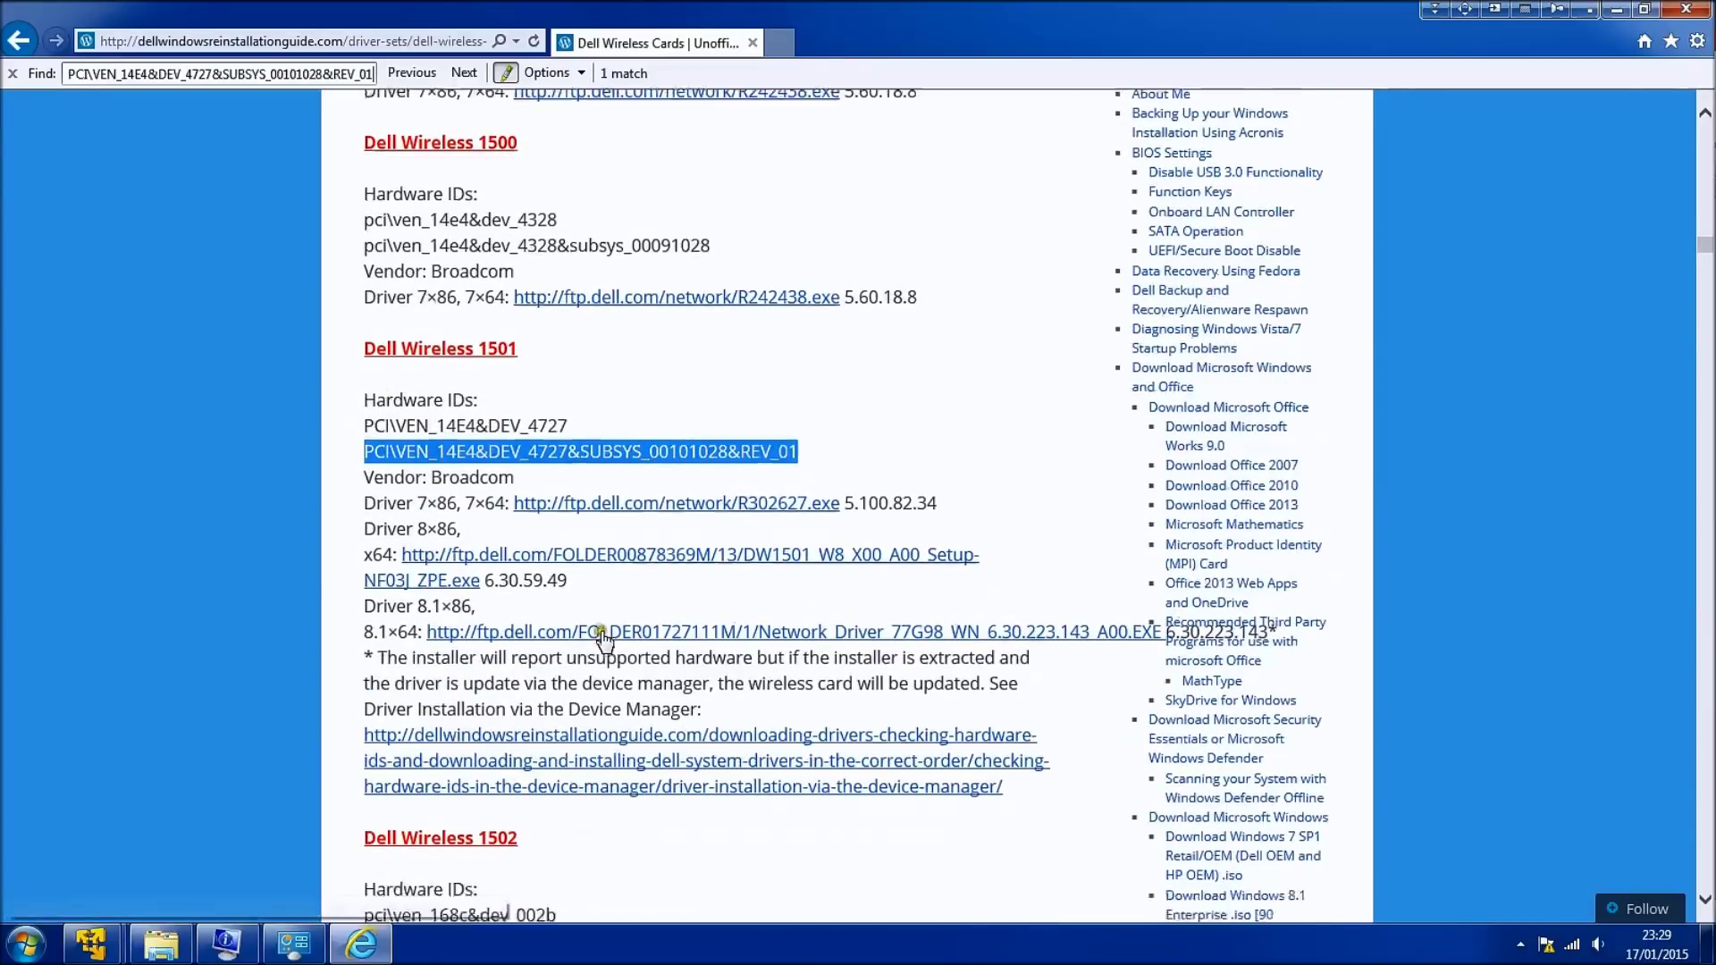
pyautogui.scroll(-1, 601, 635)
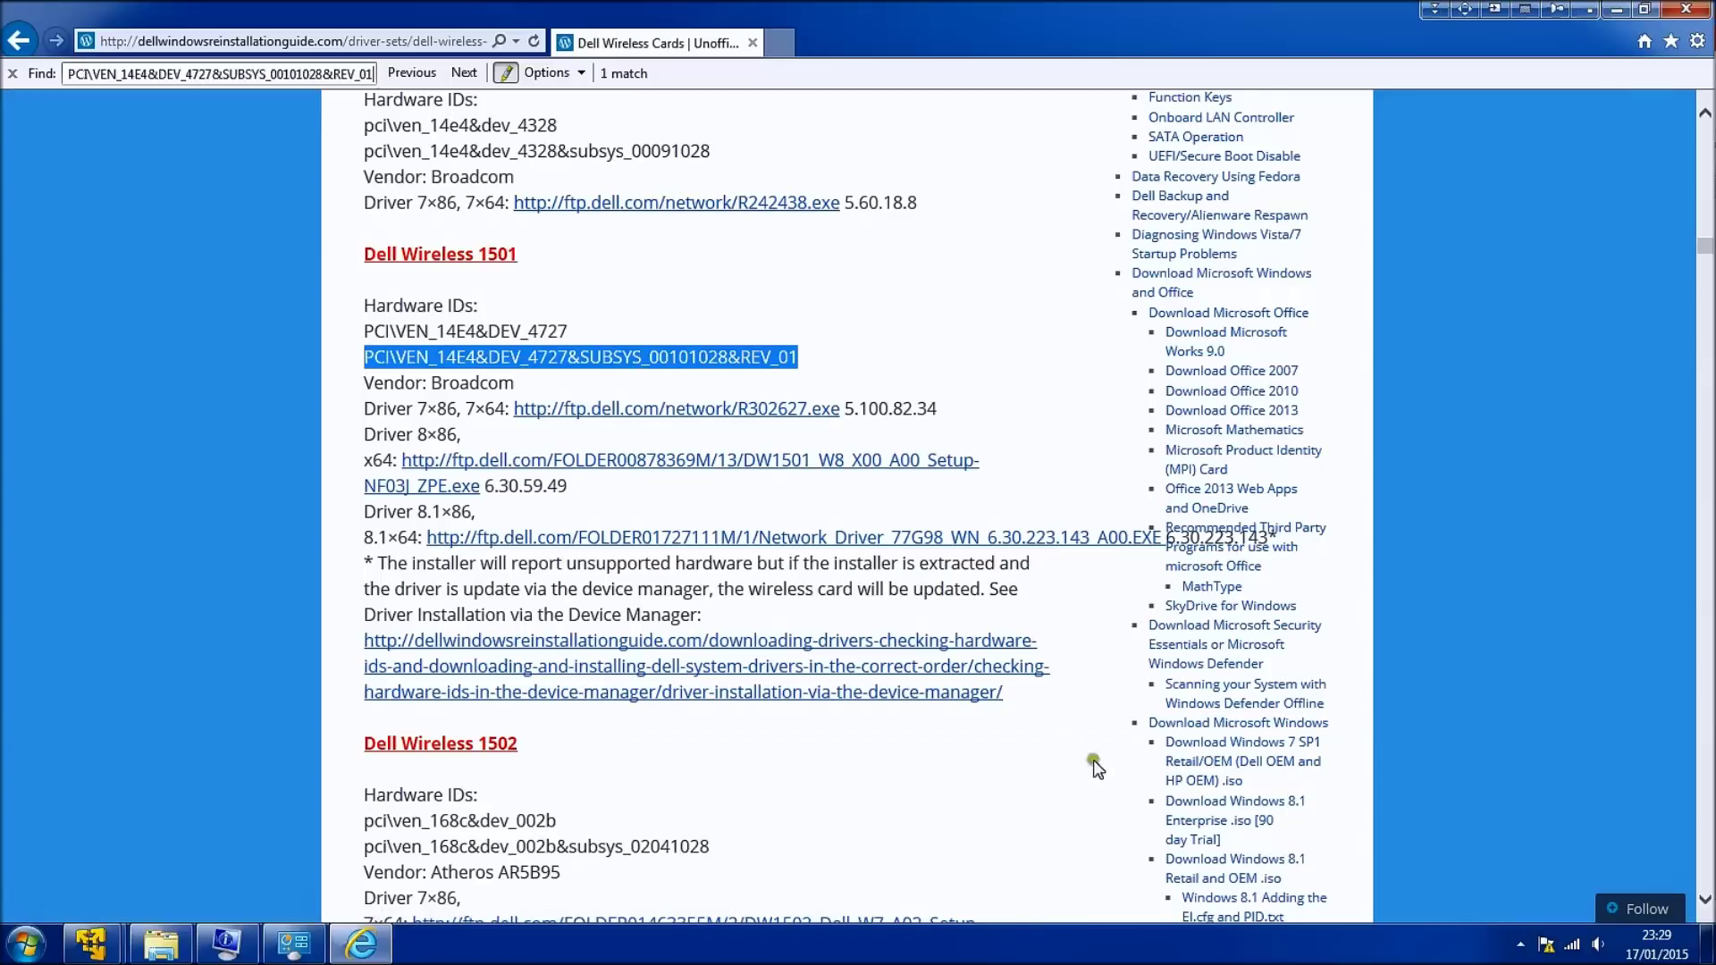